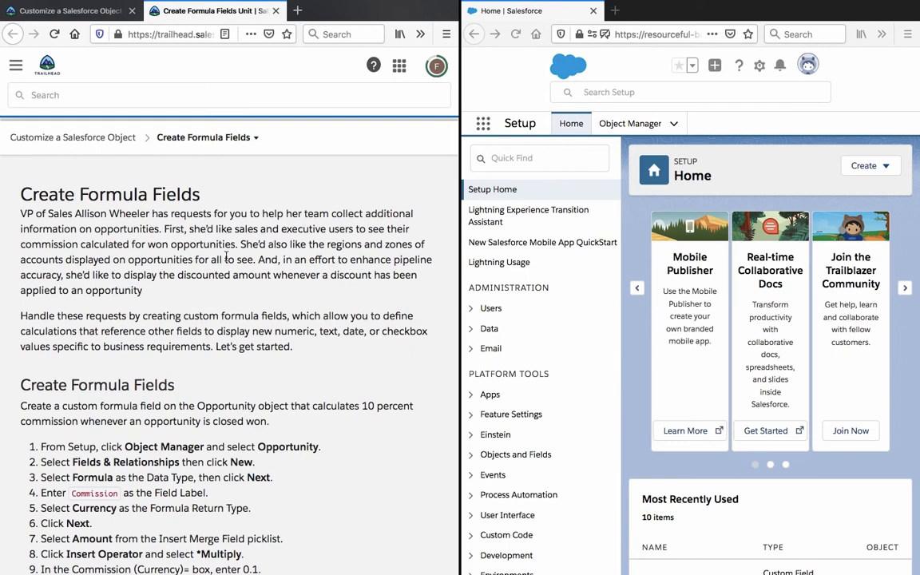
- Read the Create Formula Fields instructions for the 10 percent commission field on the Opportunity object
{"action": "left_click_drag", "start_coordinate": [242, 243], "coordinate": [236, 294]}
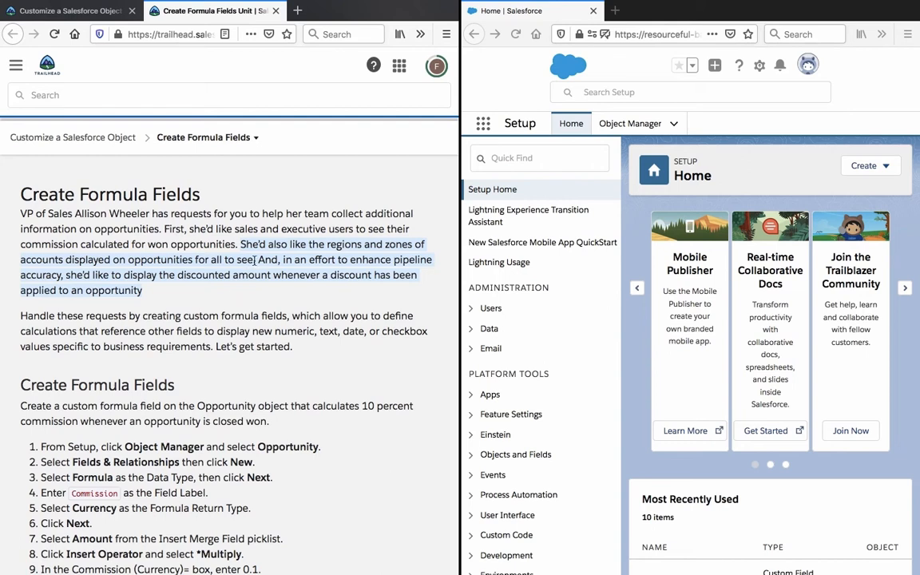
{"action": "left_click", "coordinate": [255, 261]}
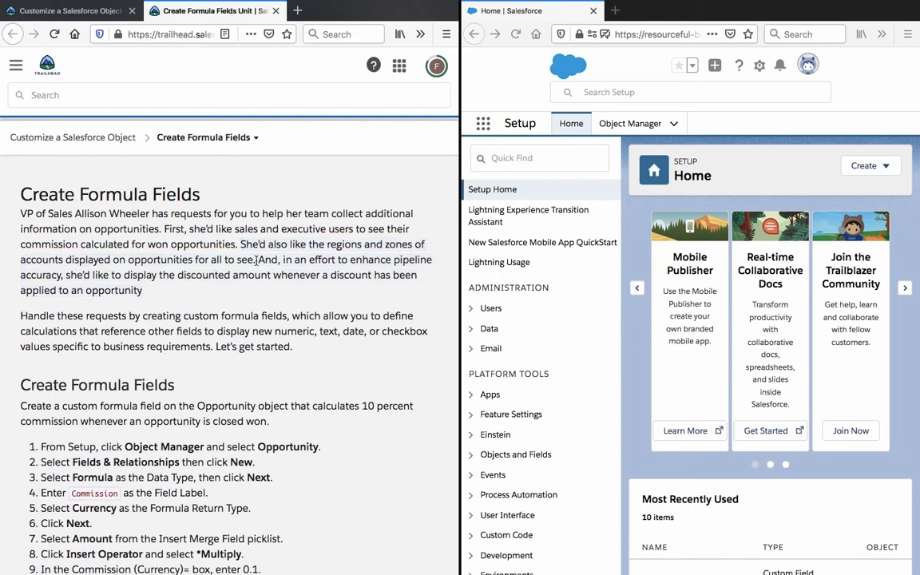
{"action": "left_click_drag", "start_coordinate": [255, 260], "coordinate": [253, 288]}
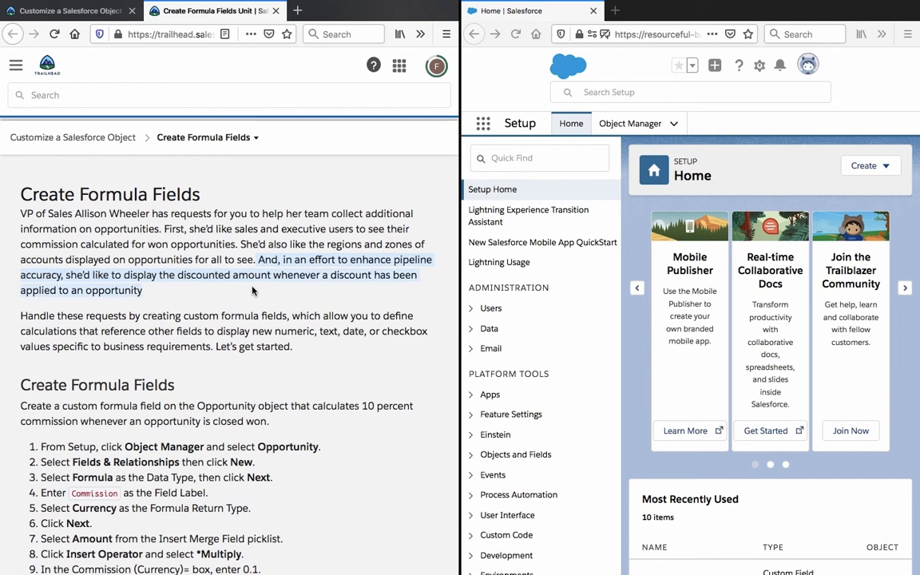
{"action": "scroll", "coordinate": [252, 290], "scroll_direction": "down", "scroll_amount": 1}
{"action": "left_click", "coordinate": [252, 287]}
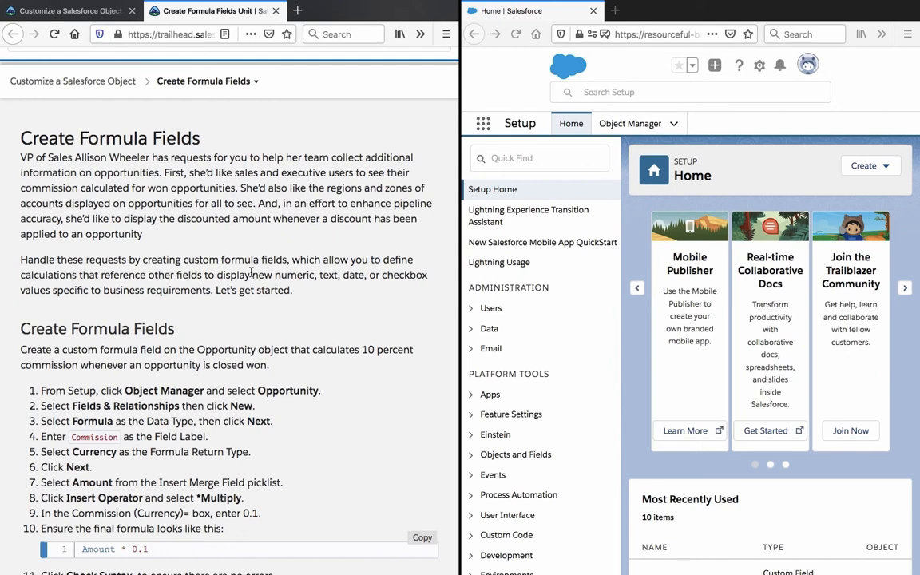
{"action": "scroll", "coordinate": [252, 274], "scroll_direction": "down", "scroll_amount": 5}
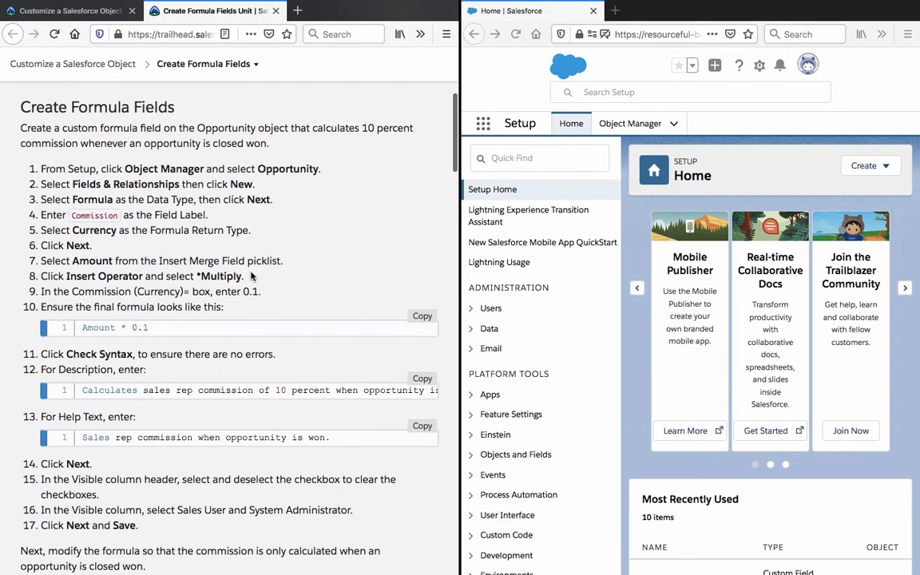
{"action": "triple_click", "coordinate": [114, 100]}
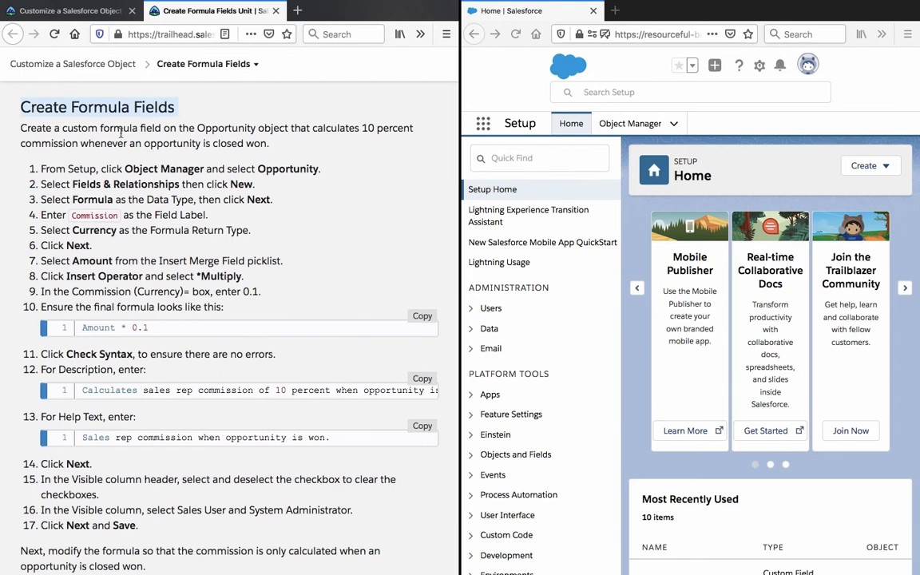
{"action": "triple_click", "coordinate": [120, 136]}
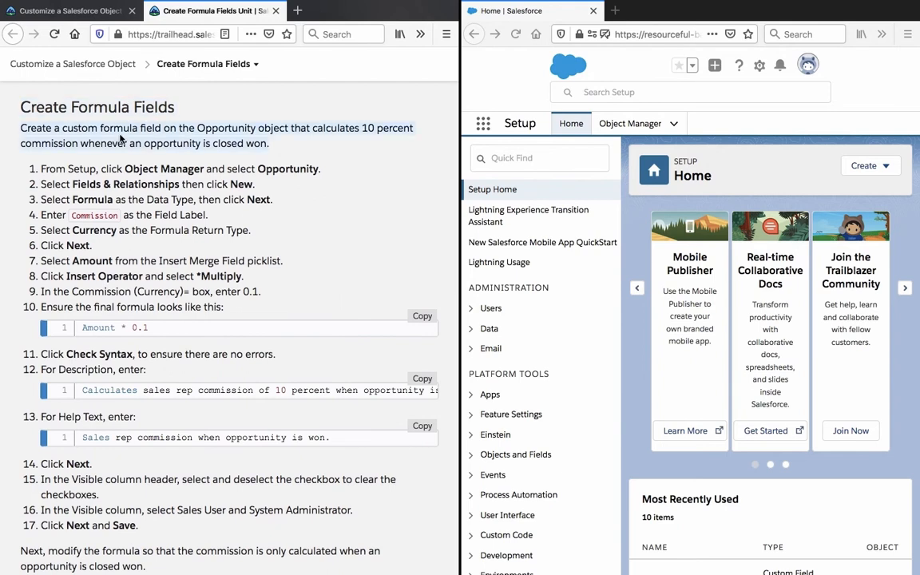
{"action": "left_click", "coordinate": [375, 176]}
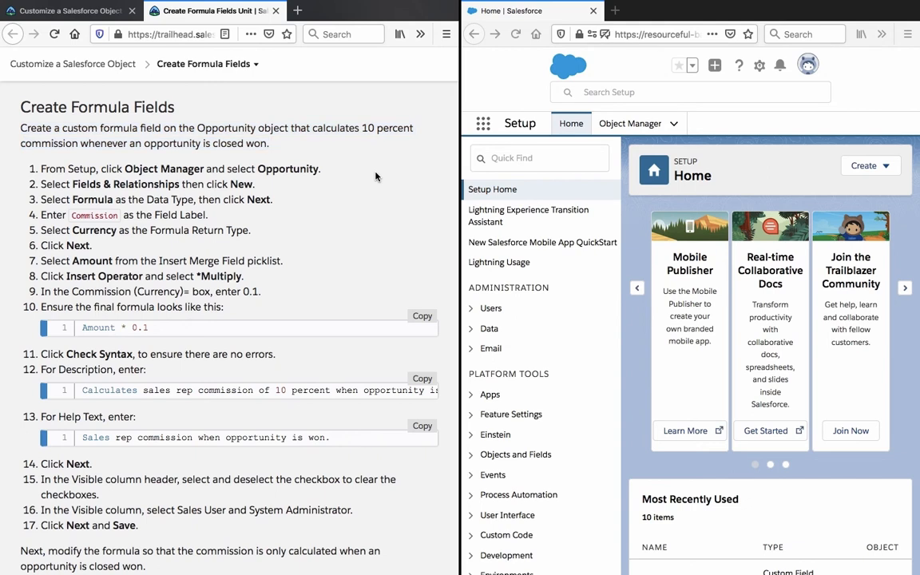
- Open the Opportunity object's Fields & Relationships in the Object Manager
{"action": "left_click", "coordinate": [621, 136]}
{"action": "left_click", "coordinate": [619, 126]}
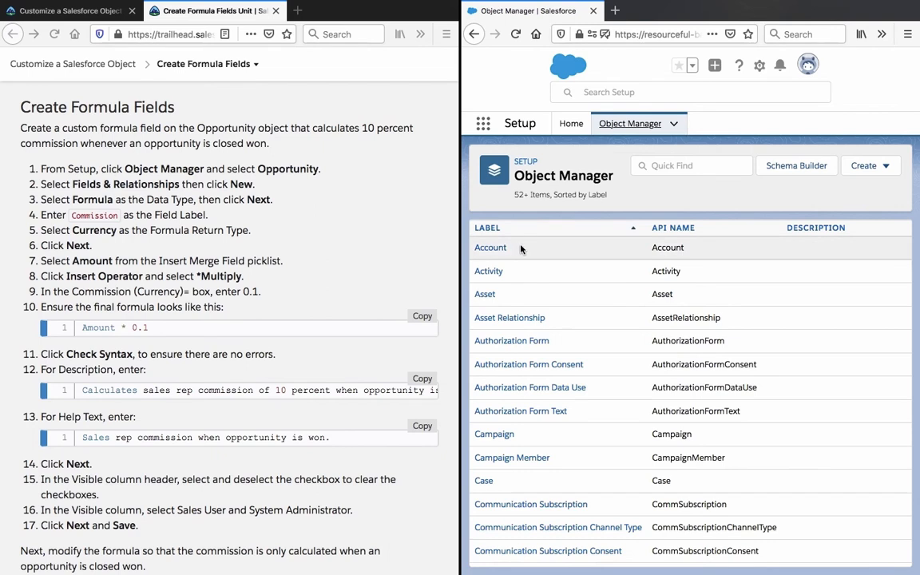
{"action": "scroll", "coordinate": [508, 304], "scroll_direction": "down", "scroll_amount": 15}
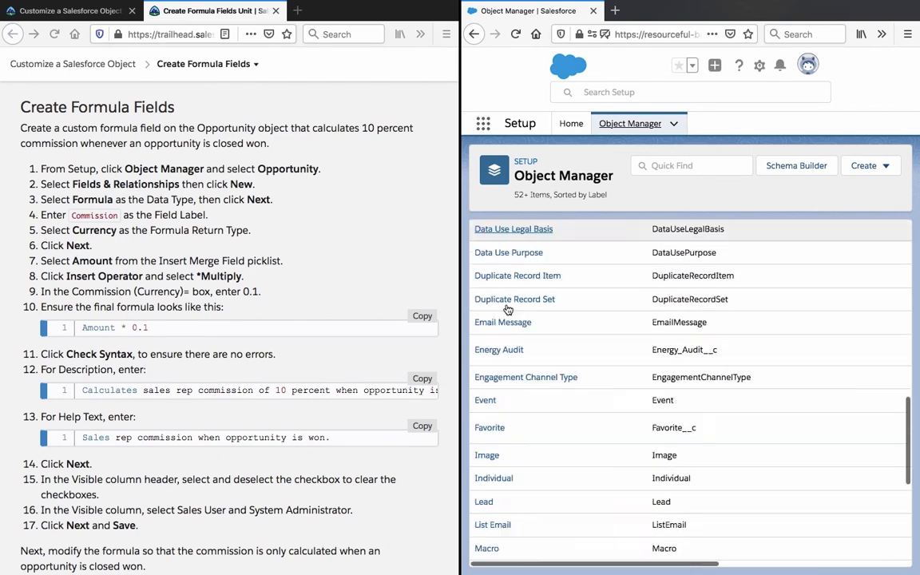
{"action": "scroll", "coordinate": [508, 310], "scroll_direction": "down", "scroll_amount": 1}
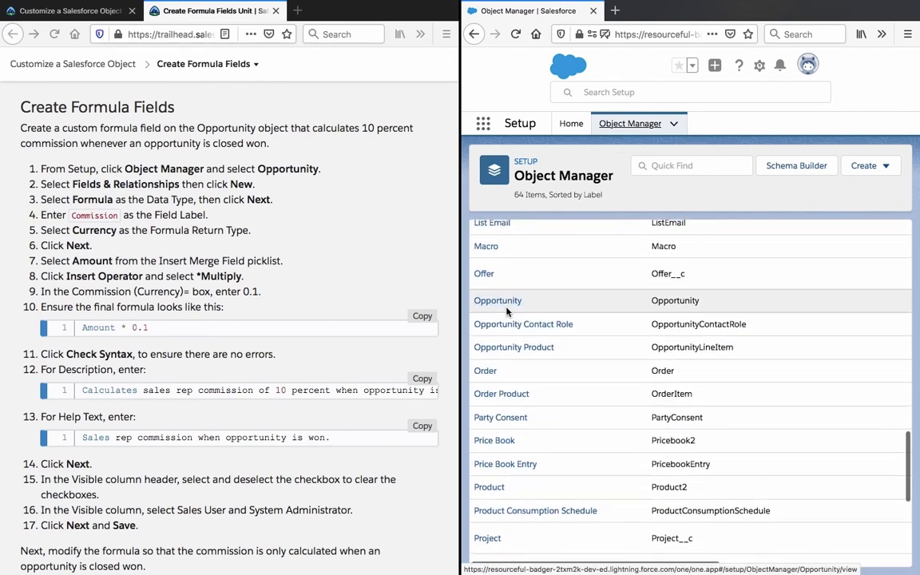
{"action": "left_click", "coordinate": [498, 301]}
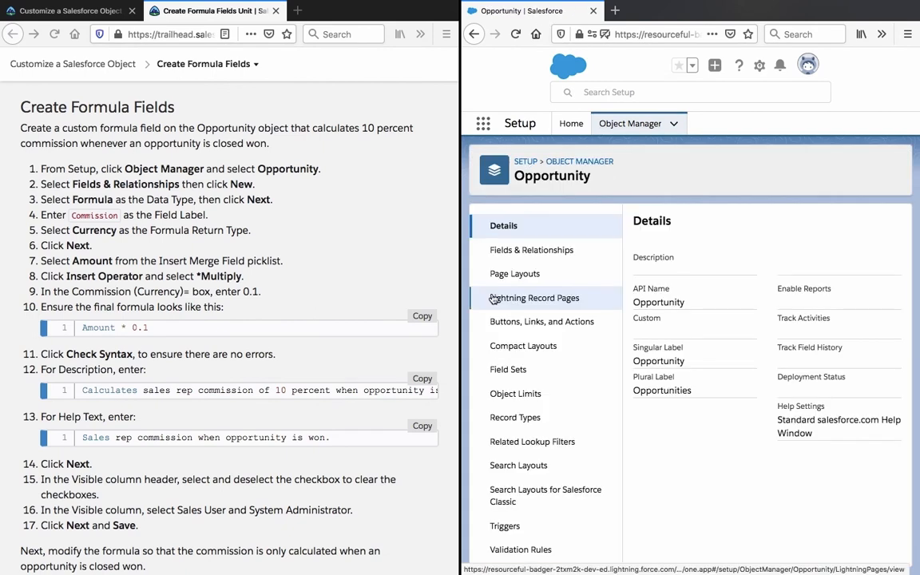
{"action": "left_click", "coordinate": [511, 255]}
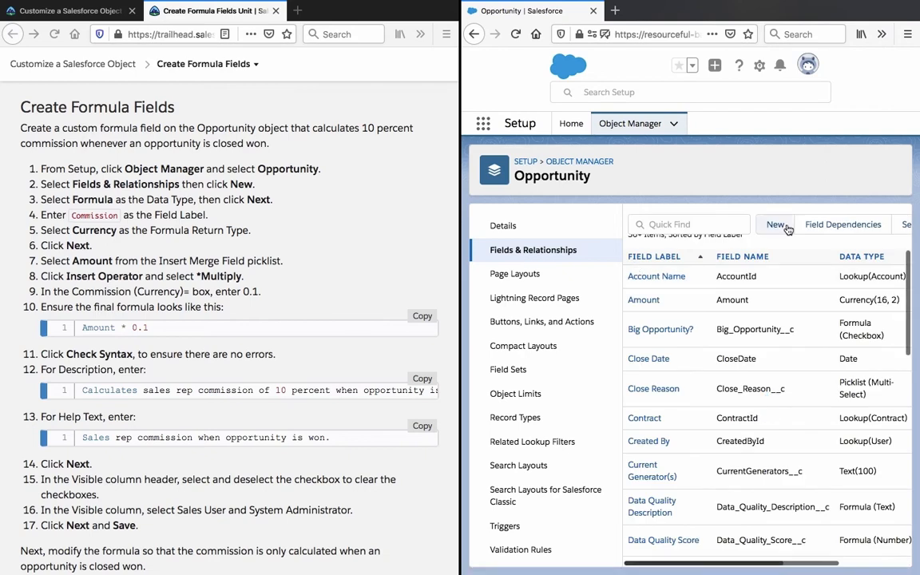
- Start a new custom field on Opportunity with Formula as its data type and continue to the output type
{"action": "left_click", "coordinate": [785, 228]}
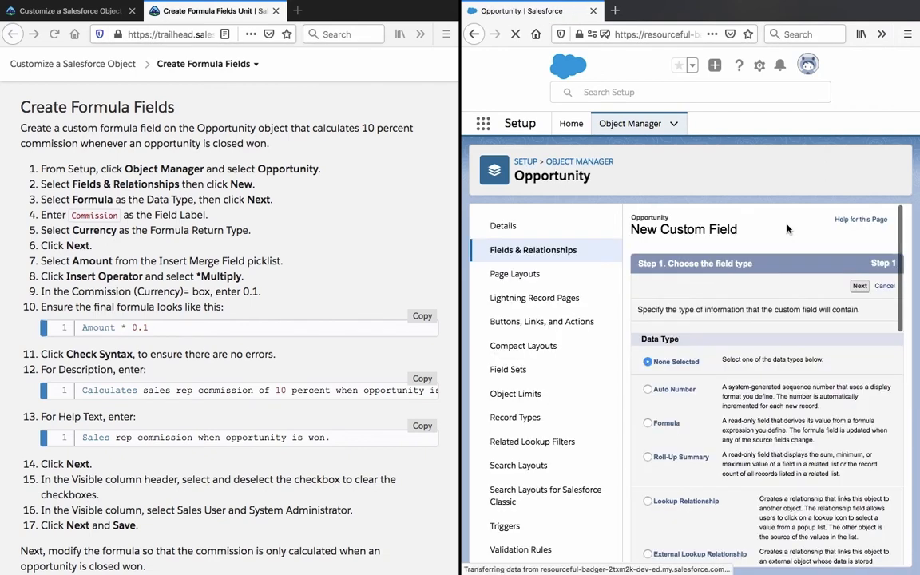
{"action": "scroll", "coordinate": [754, 360], "scroll_direction": "down", "scroll_amount": 5}
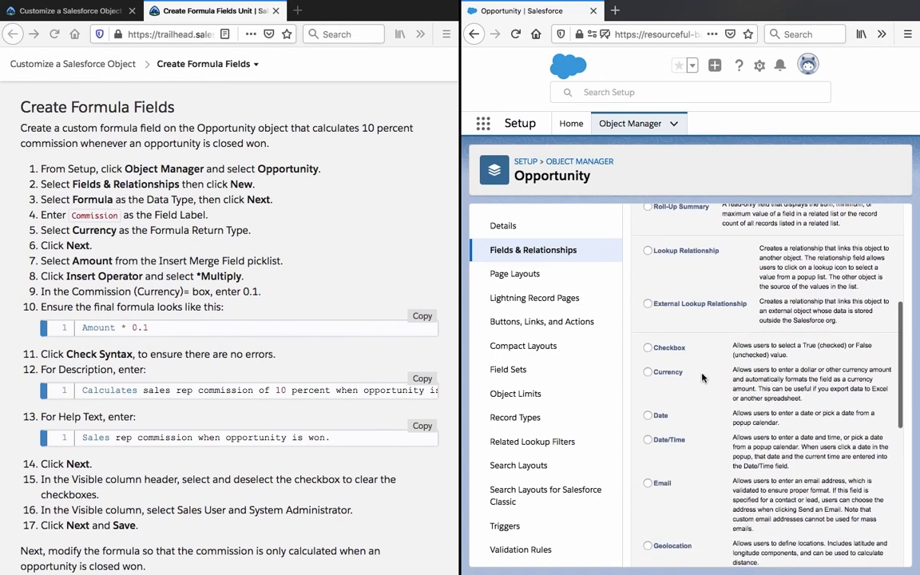
{"action": "scroll", "coordinate": [699, 380], "scroll_direction": "down", "scroll_amount": 1}
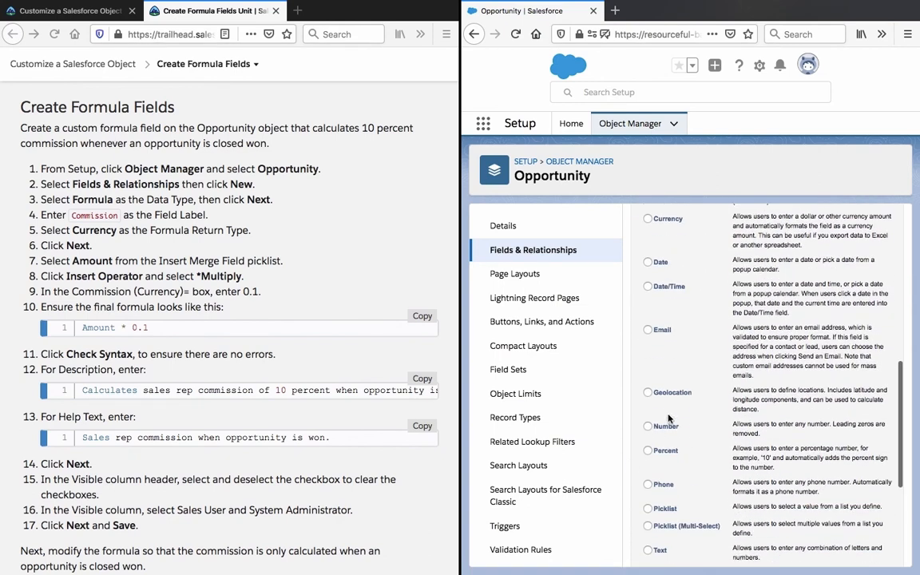
{"action": "scroll", "coordinate": [669, 415], "scroll_direction": "down", "scroll_amount": 4}
{"action": "scroll", "coordinate": [669, 417], "scroll_direction": "up", "scroll_amount": 10}
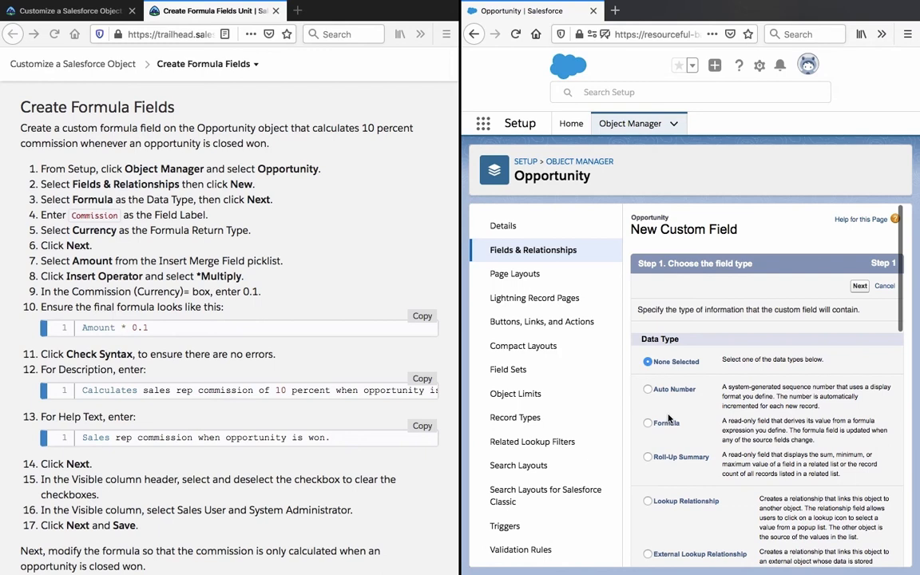
{"action": "left_click", "coordinate": [667, 425]}
{"action": "left_click", "coordinate": [859, 287]}
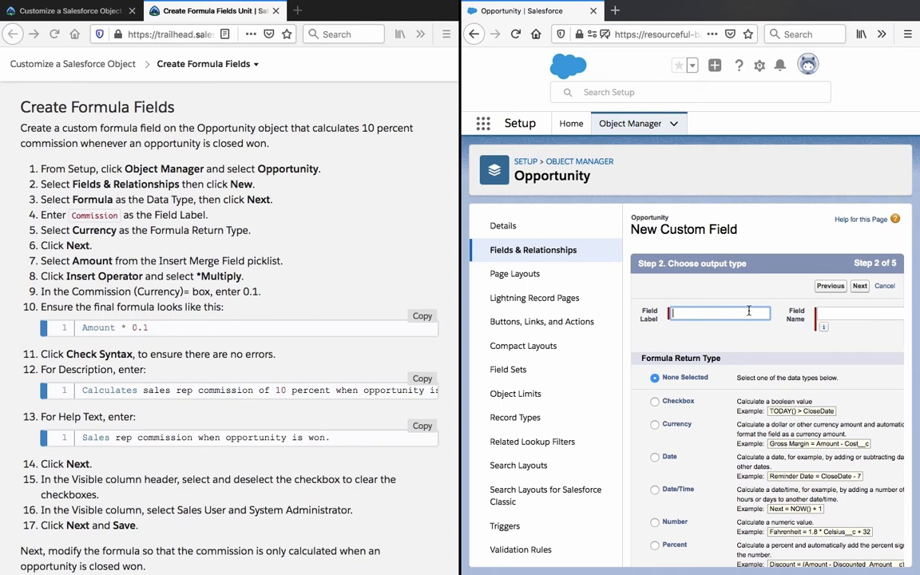
- Label the field "Comission", set its formula return type to Currency and continue to the formula entry
{"action": "type", "text": "Comission"}
{"action": "left_click", "coordinate": [710, 302]}
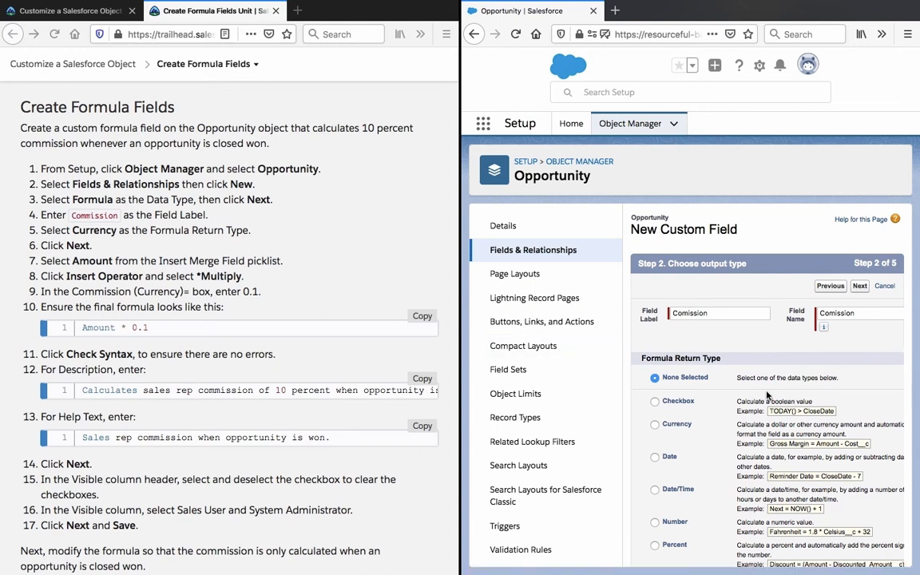
{"action": "scroll", "coordinate": [689, 350], "scroll_direction": "down", "scroll_amount": 1}
{"action": "scroll", "coordinate": [766, 394], "scroll_direction": "down", "scroll_amount": 3}
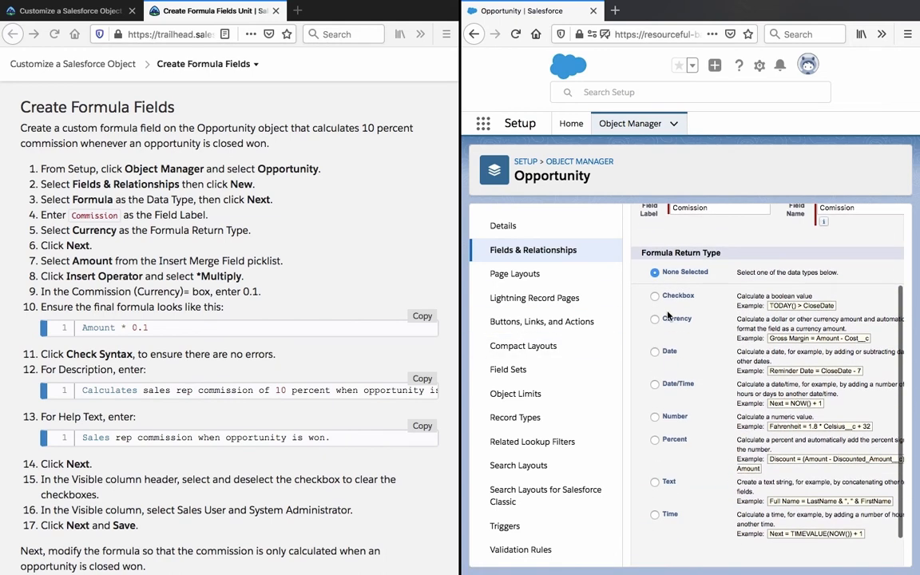
{"action": "left_click", "coordinate": [667, 319]}
{"action": "scroll", "coordinate": [669, 320], "scroll_direction": "up", "scroll_amount": 4}
{"action": "left_click", "coordinate": [863, 288]}
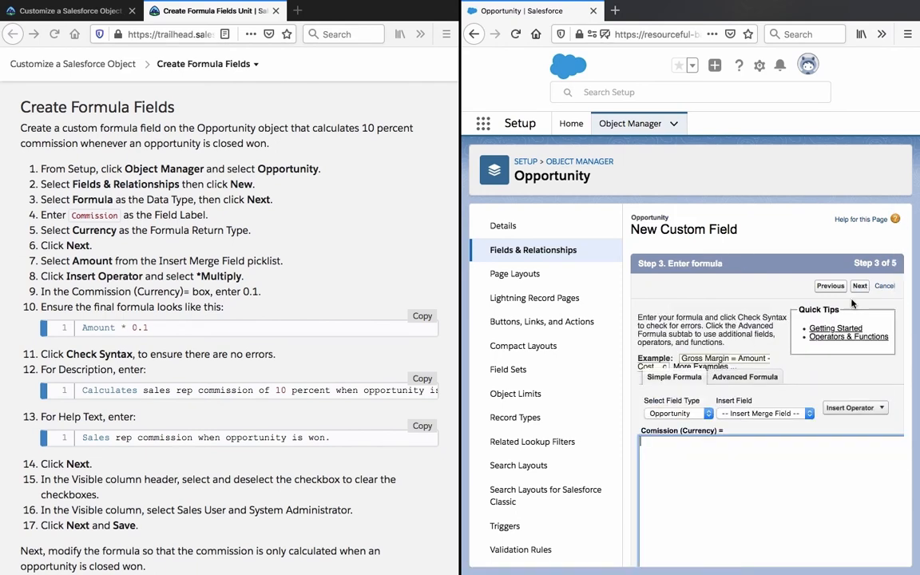
- Insert the Opportunity Amount merge field into the formula, followed by the Multiply operator
{"action": "left_click", "coordinate": [677, 414]}
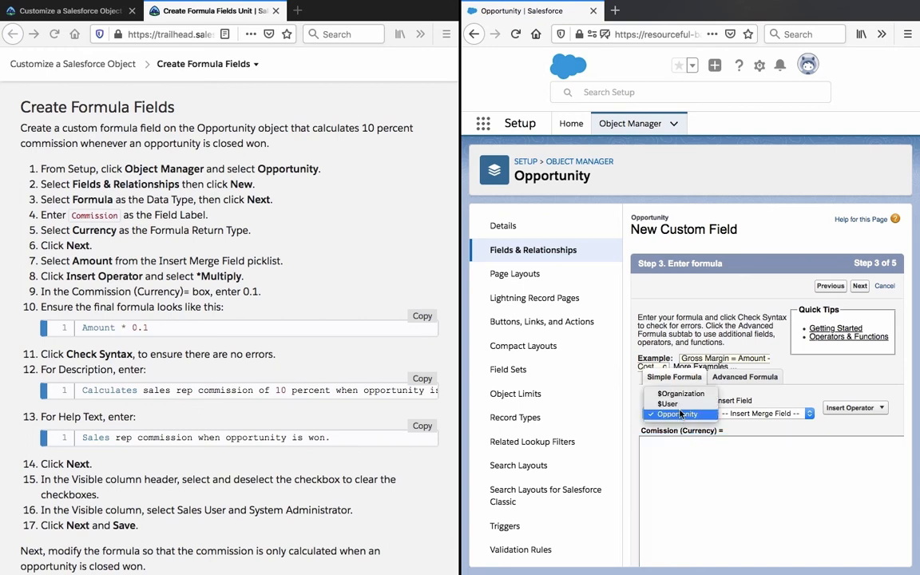
{"action": "left_click", "coordinate": [677, 415]}
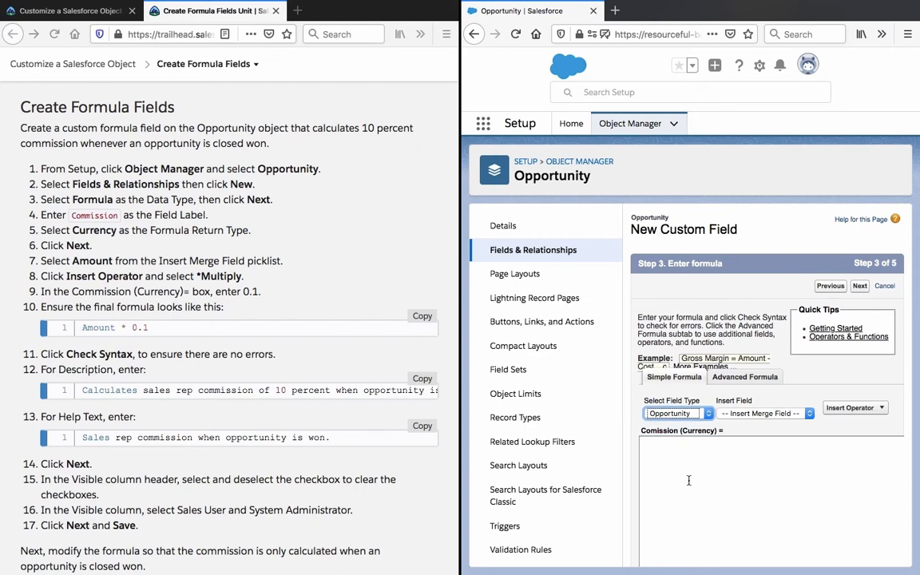
{"action": "left_click", "coordinate": [752, 414]}
{"action": "left_click", "coordinate": [754, 424]}
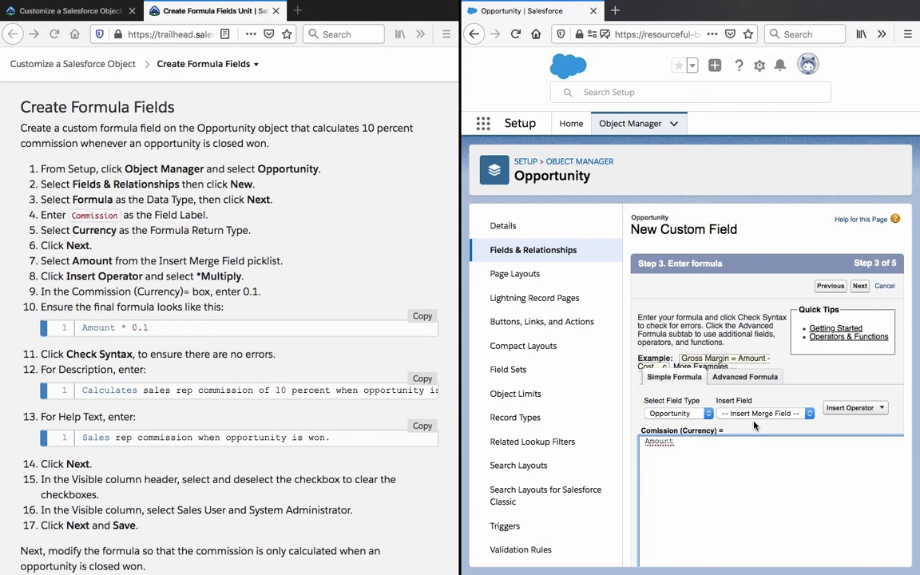
{"action": "left_click", "coordinate": [848, 408]}
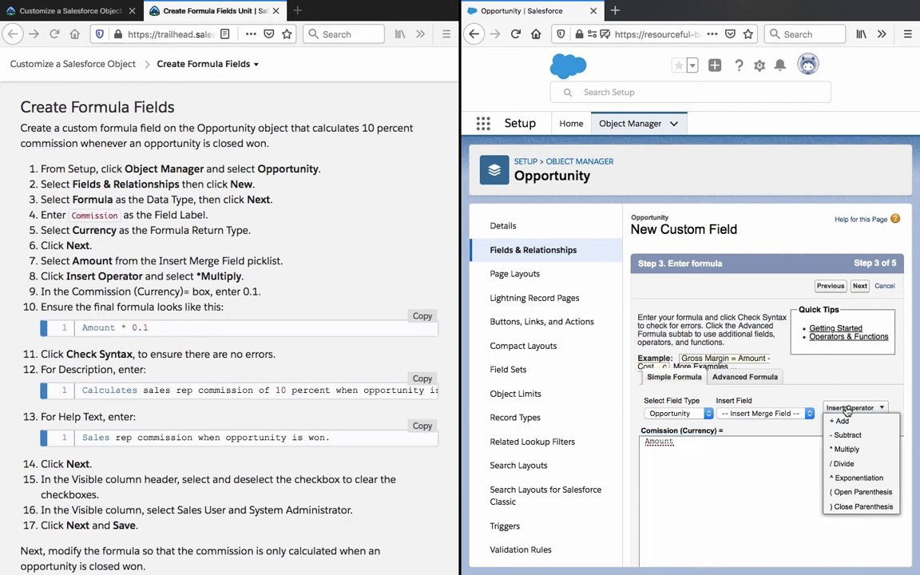
{"action": "left_click", "coordinate": [846, 449]}
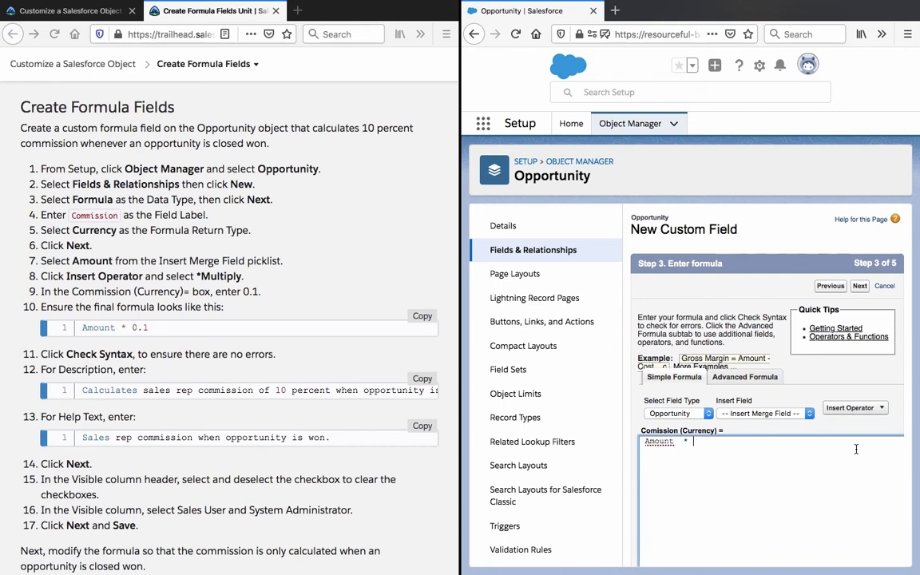
{"action": "scroll", "coordinate": [857, 450], "scroll_direction": "down", "scroll_amount": 5}
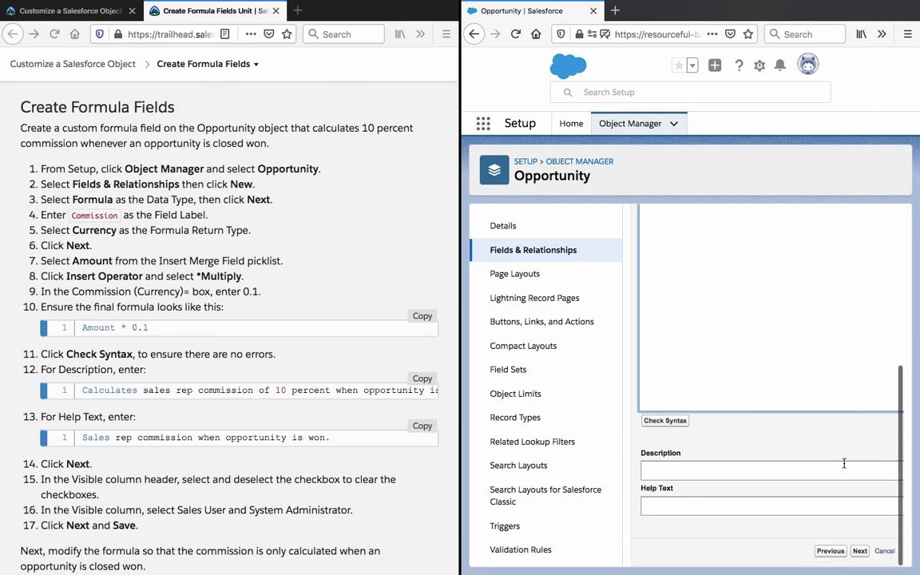
{"action": "scroll", "coordinate": [845, 467], "scroll_direction": "up", "scroll_amount": 5}
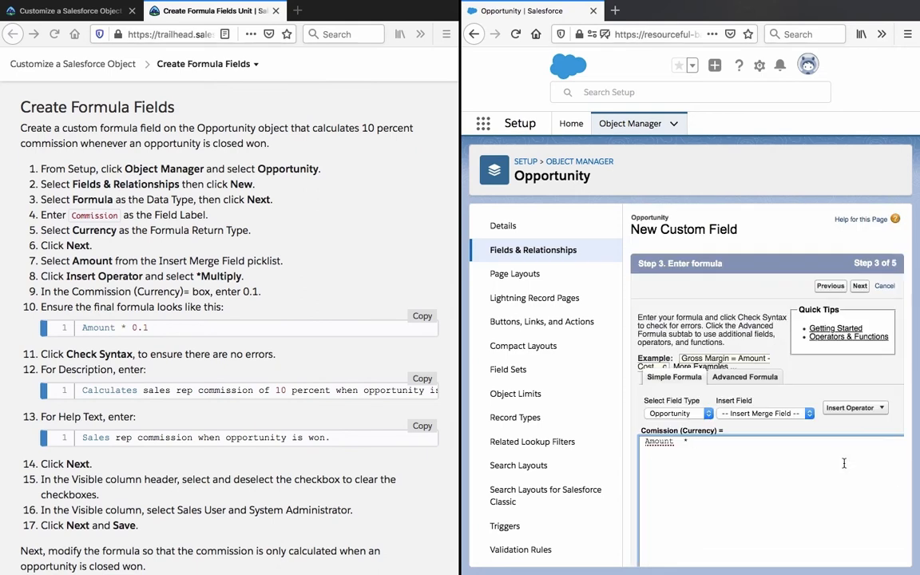
{"action": "scroll", "coordinate": [882, 391], "scroll_direction": "right", "scroll_amount": 3}
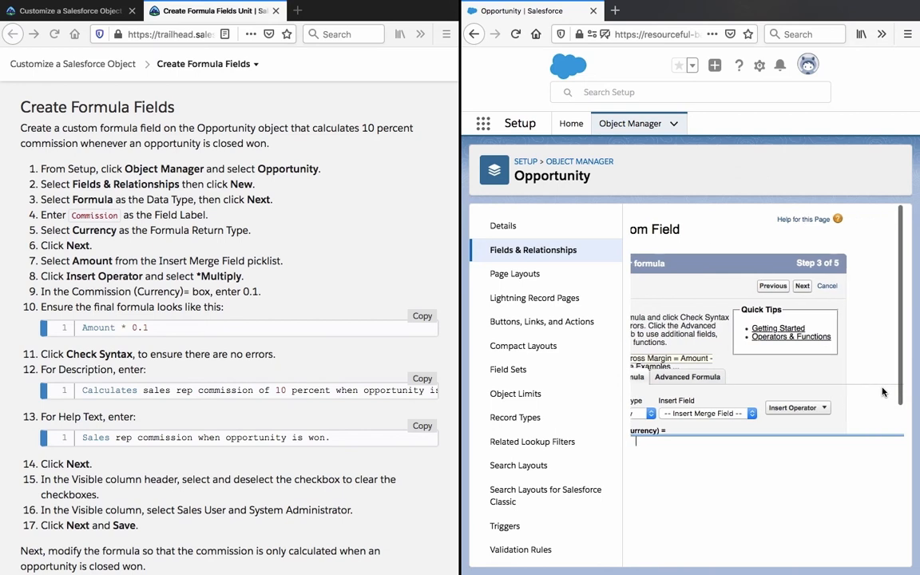
{"action": "scroll", "coordinate": [882, 391], "scroll_direction": "left", "scroll_amount": 3}
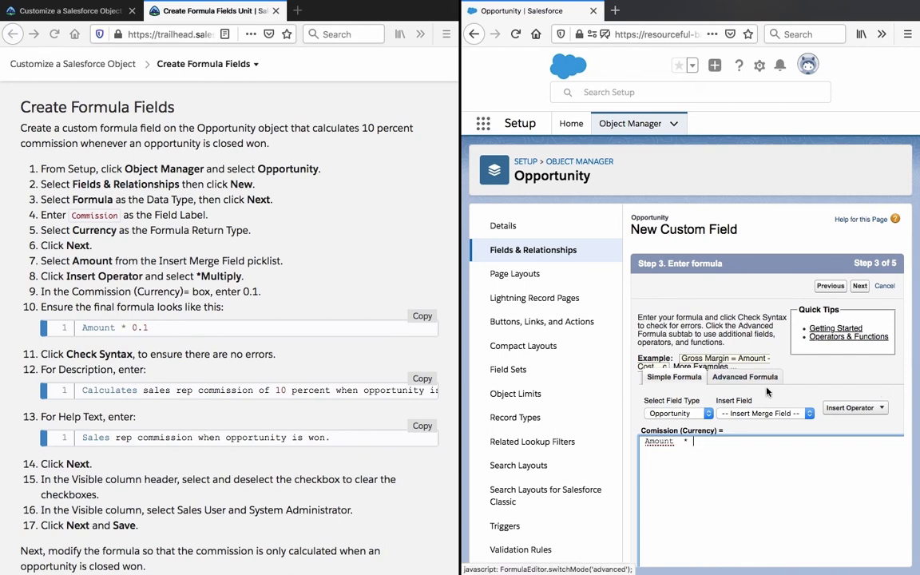
{"action": "left_click", "coordinate": [849, 408]}
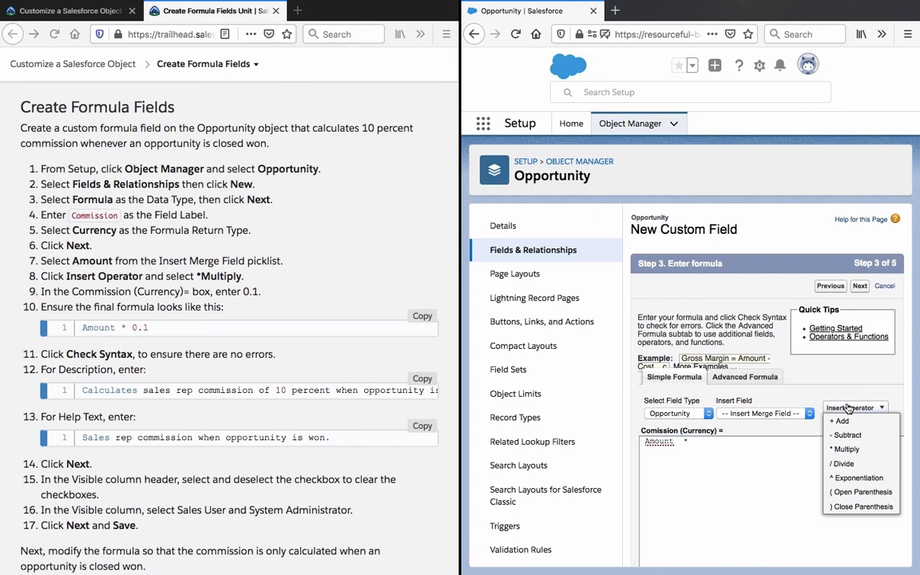
{"action": "left_click", "coordinate": [849, 408]}
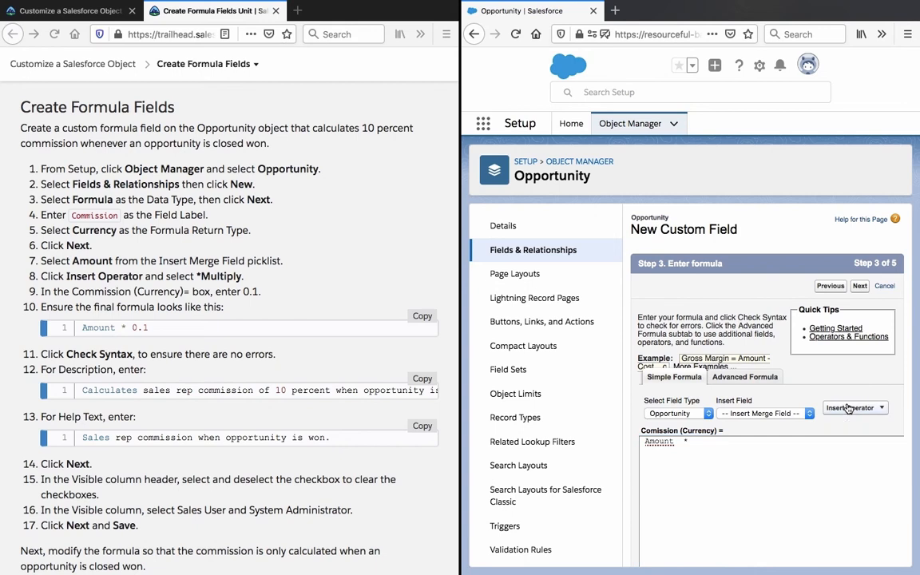
{"action": "left_click", "coordinate": [798, 414]}
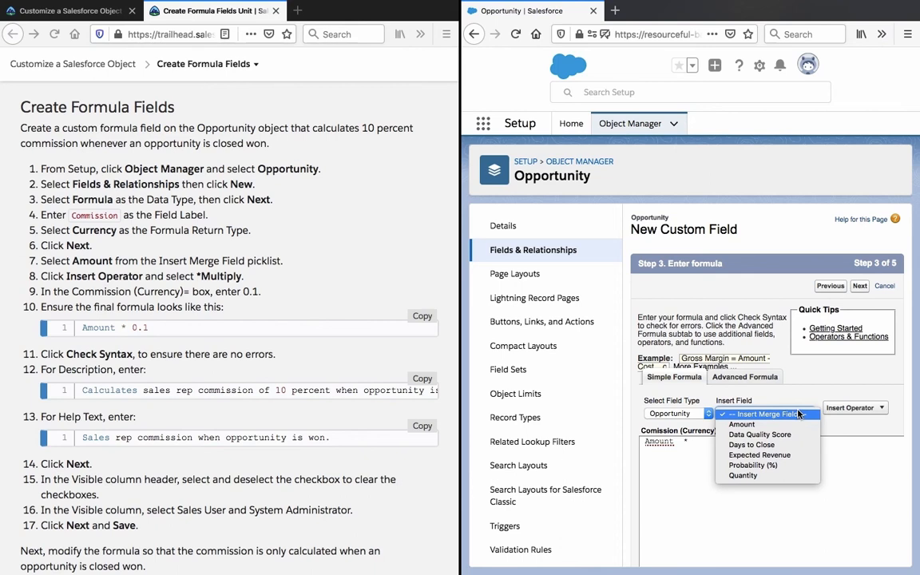
{"action": "left_click", "coordinate": [800, 380]}
- Complete the formula with the multiplier 0.1 after the multiplication sign
{"action": "left_click", "coordinate": [793, 456]}
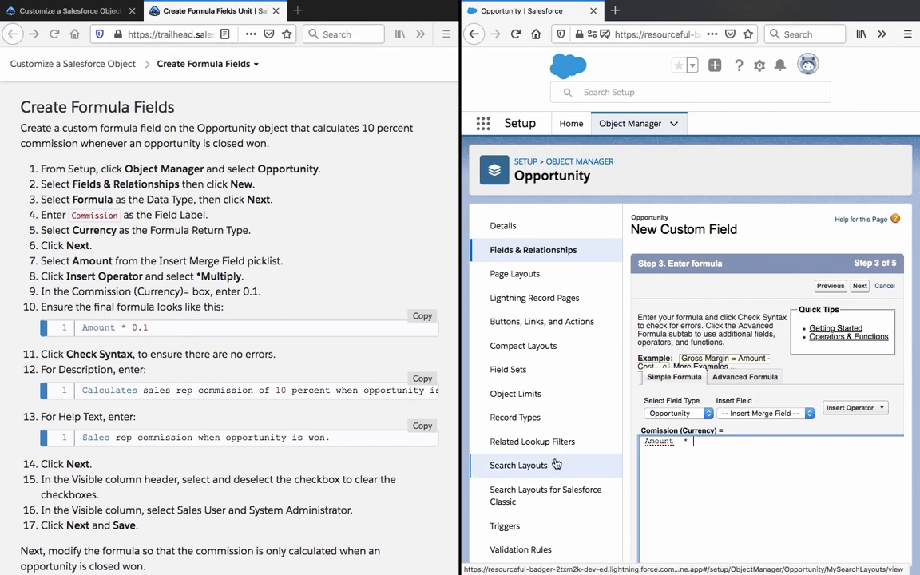
{"action": "type", "text": "0.1"}
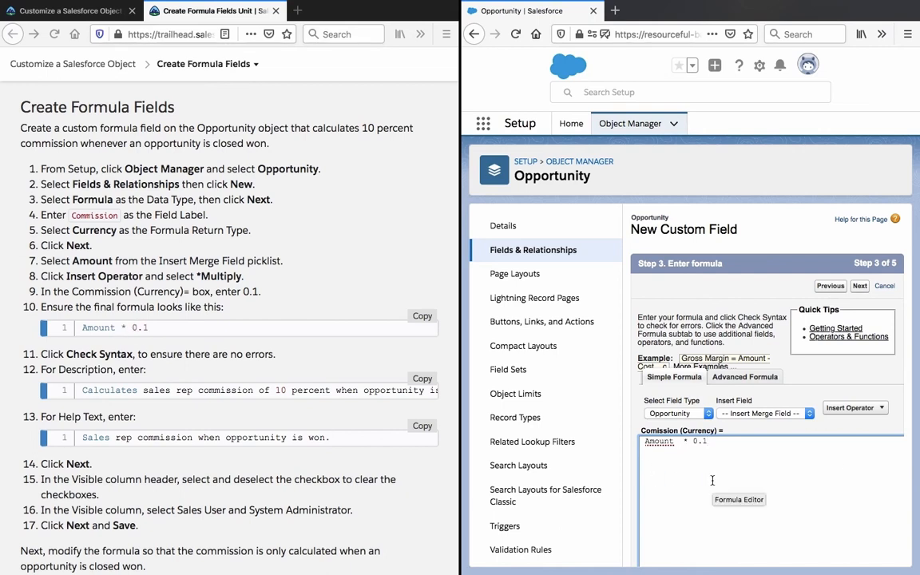
- Replace the formula with the unit's sample Amount * 0.1 and check its syntax
{"action": "left_click", "coordinate": [417, 318]}
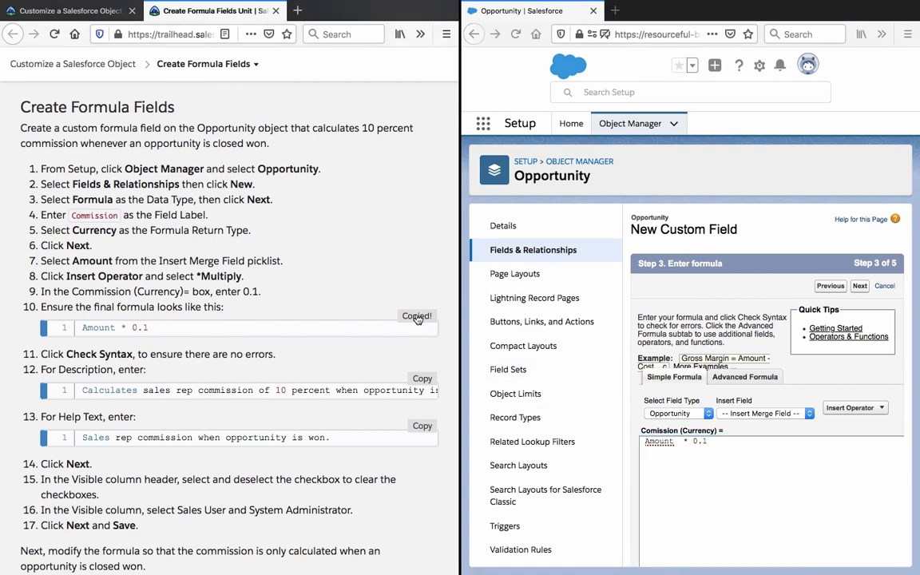
{"action": "left_click", "coordinate": [785, 514]}
{"action": "key", "text": "super+v"}
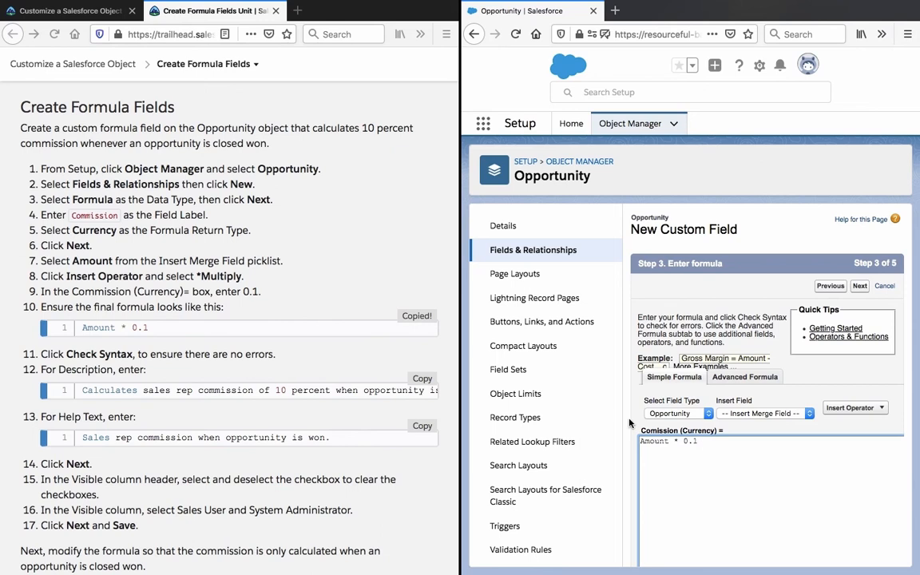
{"action": "scroll", "coordinate": [684, 491], "scroll_direction": "down", "scroll_amount": 5}
{"action": "left_click", "coordinate": [708, 428]}
{"action": "left_click", "coordinate": [664, 421]}
{"action": "scroll", "coordinate": [655, 423], "scroll_direction": "up", "scroll_amount": 1}
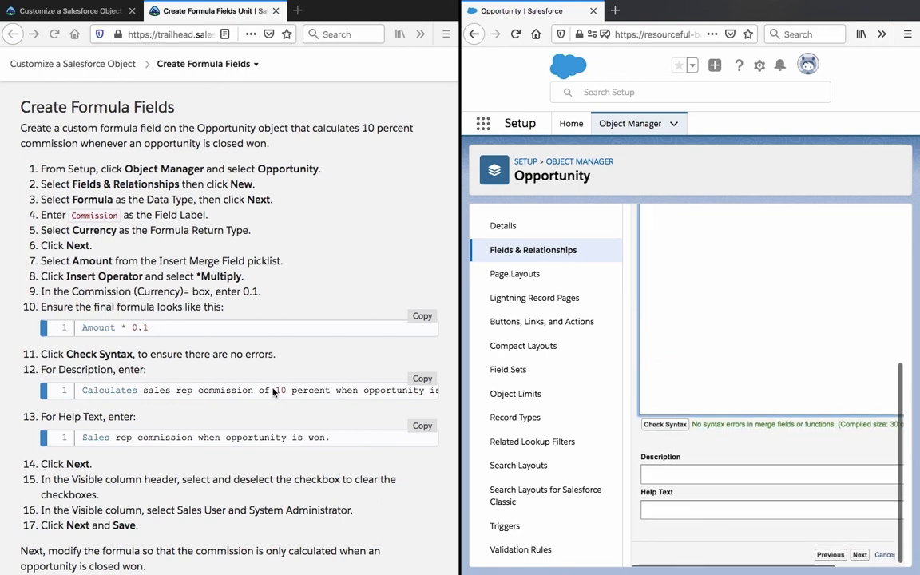
- Set the field's description to "Calculates sales rep commission of 10 percent when opportunity is won."
{"action": "left_click", "coordinate": [423, 382]}
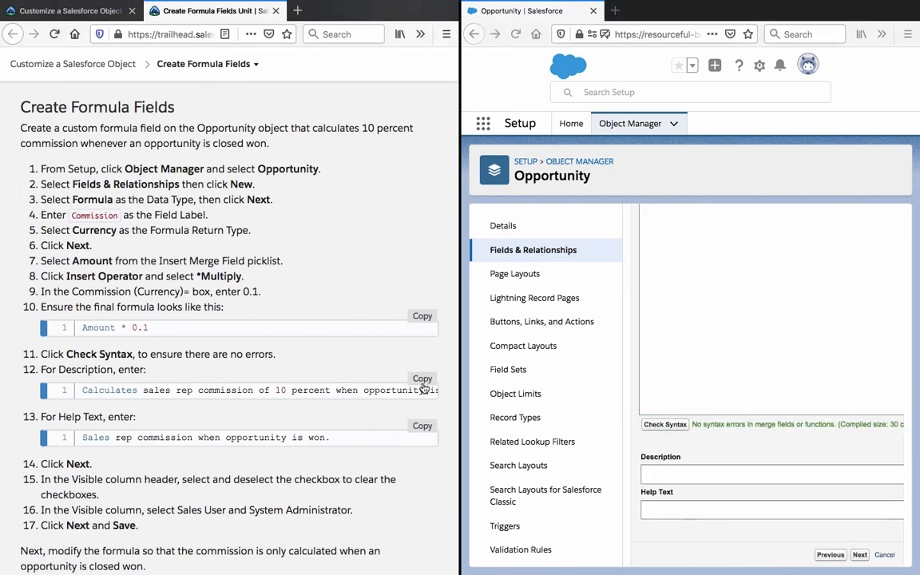
{"action": "left_click", "coordinate": [687, 476]}
{"action": "key", "text": "ctrl+v"}
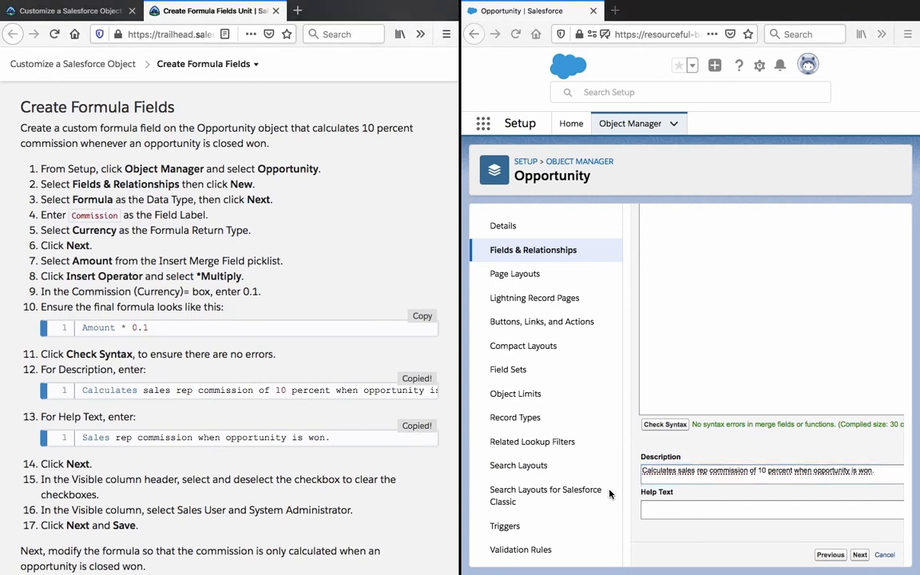
- Set the help text to "Sales rep commission when opportunity is won." and continue to field-level security
{"action": "left_click", "coordinate": [673, 512]}
{"action": "key", "text": "super+v"}
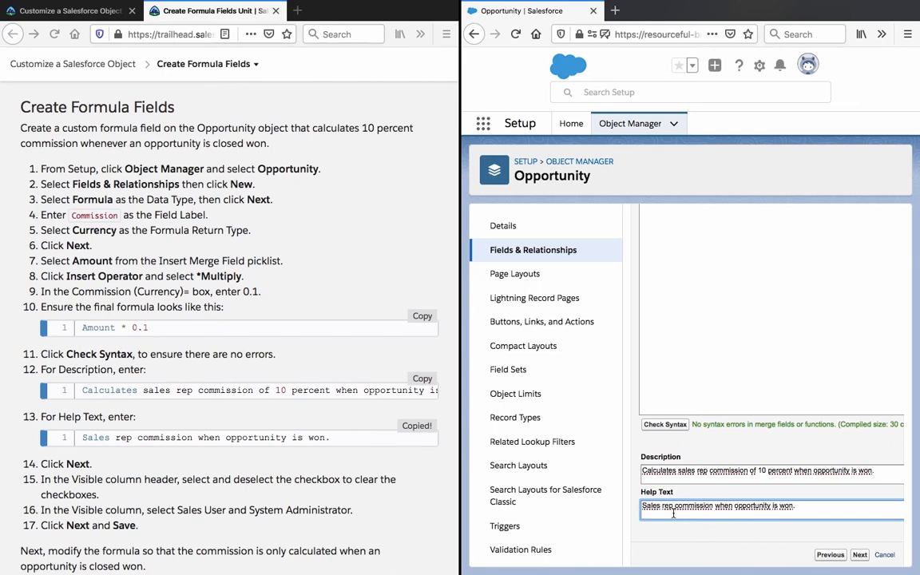
{"action": "scroll", "coordinate": [674, 513], "scroll_direction": "up", "scroll_amount": 5}
{"action": "scroll", "coordinate": [673, 512], "scroll_direction": "down", "scroll_amount": 5}
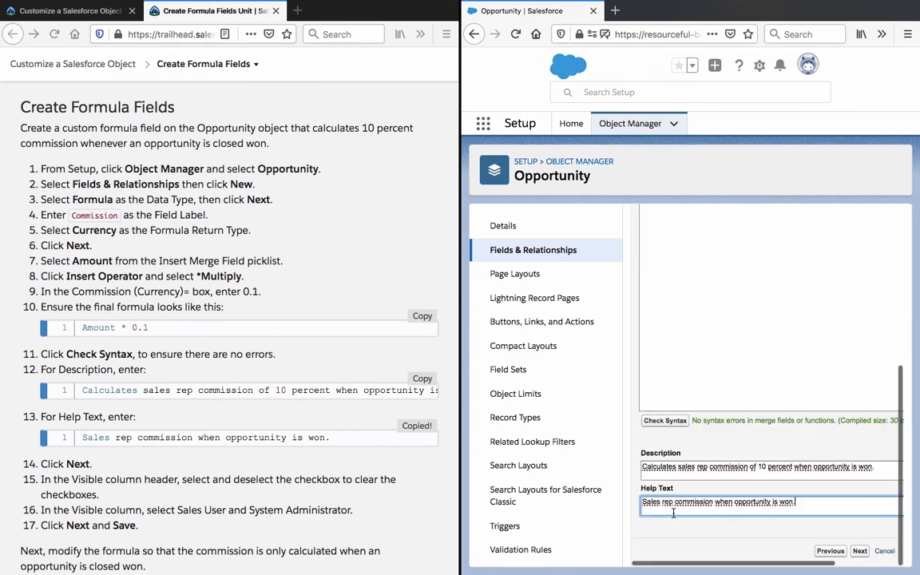
{"action": "scroll", "coordinate": [673, 512], "scroll_direction": "up", "scroll_amount": 5}
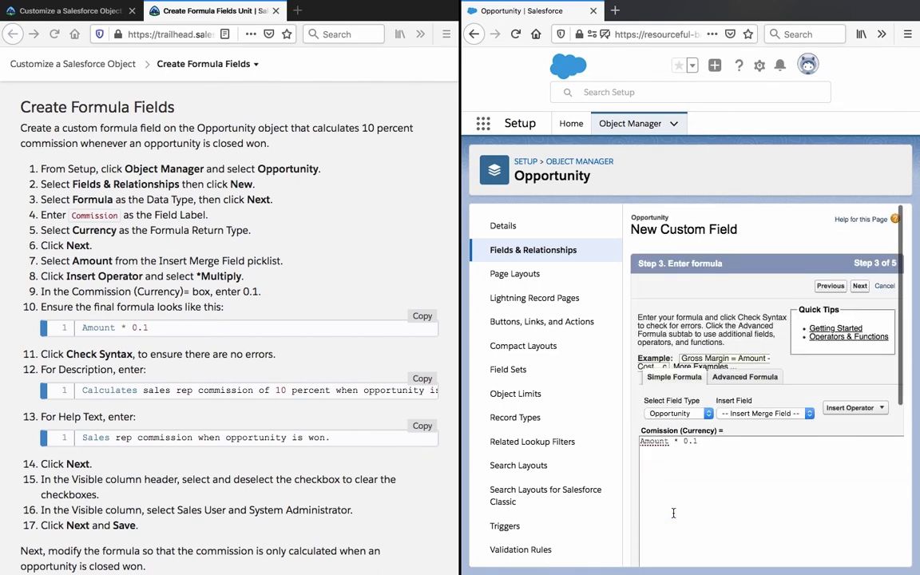
{"action": "scroll", "coordinate": [844, 507], "scroll_direction": "down", "scroll_amount": 5}
{"action": "left_click", "coordinate": [861, 551]}
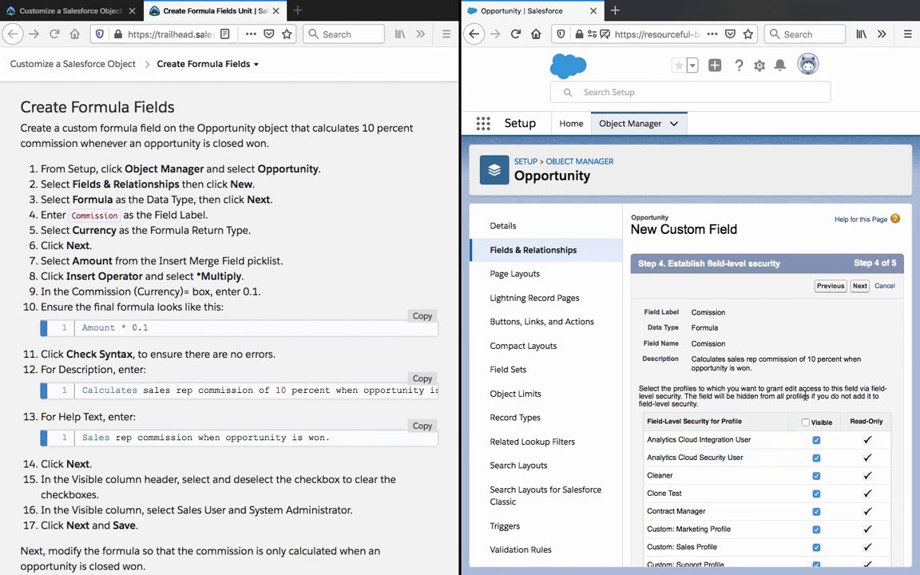
- Make the field visible only to the Sales User and System Administrator profiles, and save it with all Opportunity page layouts selected
{"action": "left_click", "coordinate": [806, 422]}
{"action": "left_click", "coordinate": [806, 423]}
{"action": "scroll", "coordinate": [836, 468], "scroll_direction": "down", "scroll_amount": 6}
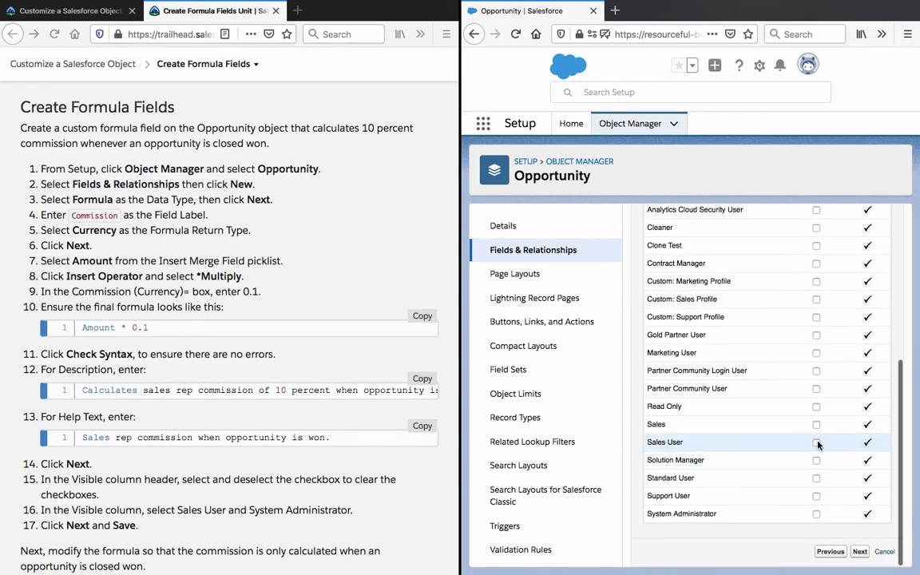
{"action": "left_click", "coordinate": [816, 443]}
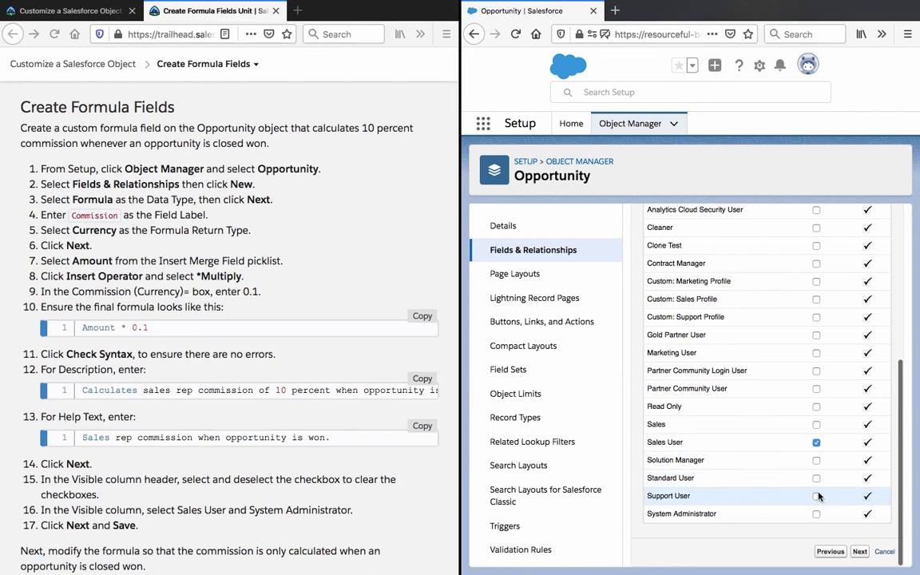
{"action": "left_click", "coordinate": [816, 513]}
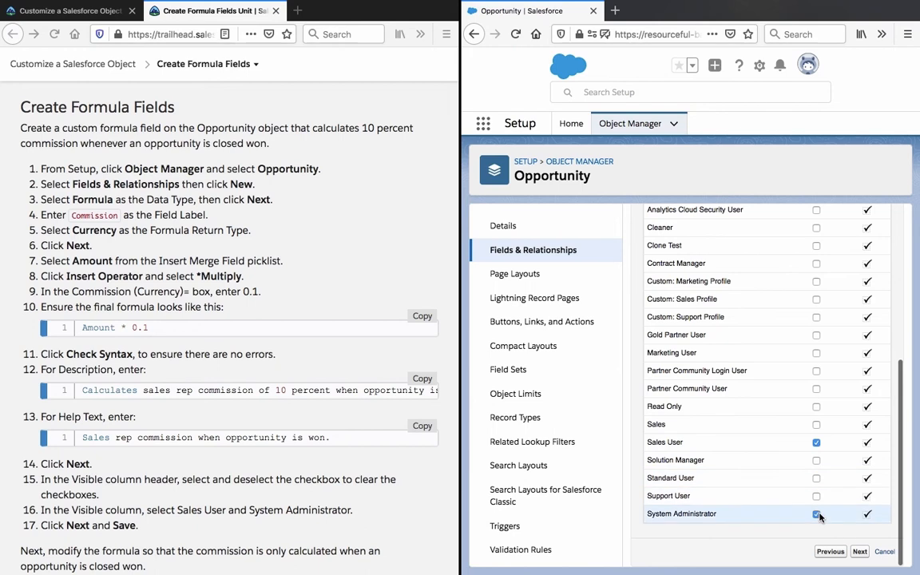
{"action": "left_click", "coordinate": [858, 552]}
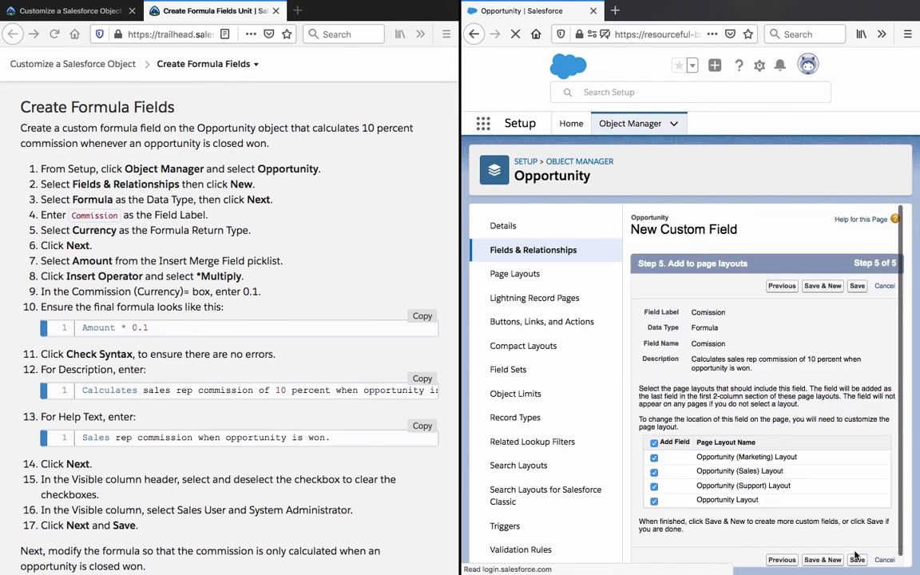
{"action": "left_click", "coordinate": [857, 561]}
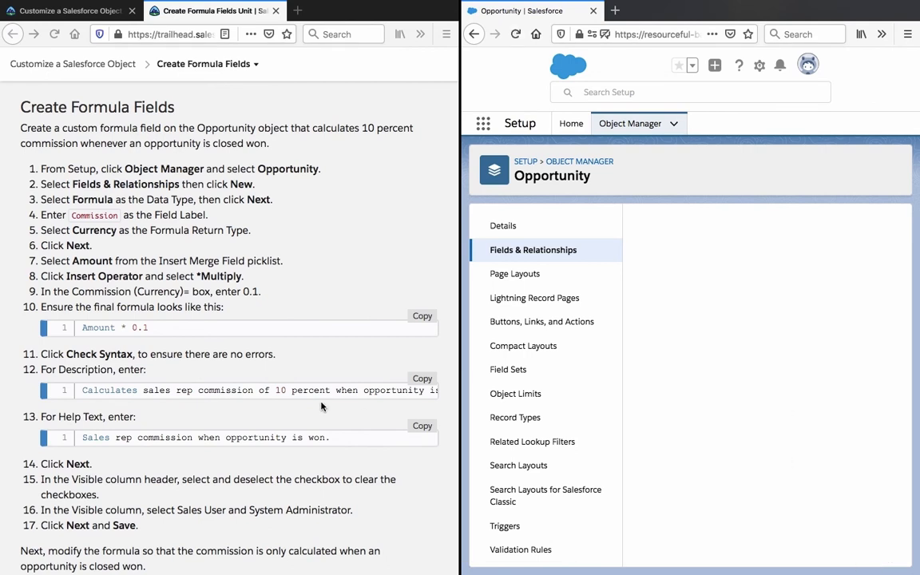
- Review the Trailhead formula field instructions, then read how to restrict the commission to closed won opportunities
{"action": "scroll", "coordinate": [218, 254], "scroll_direction": "up", "scroll_amount": 1}
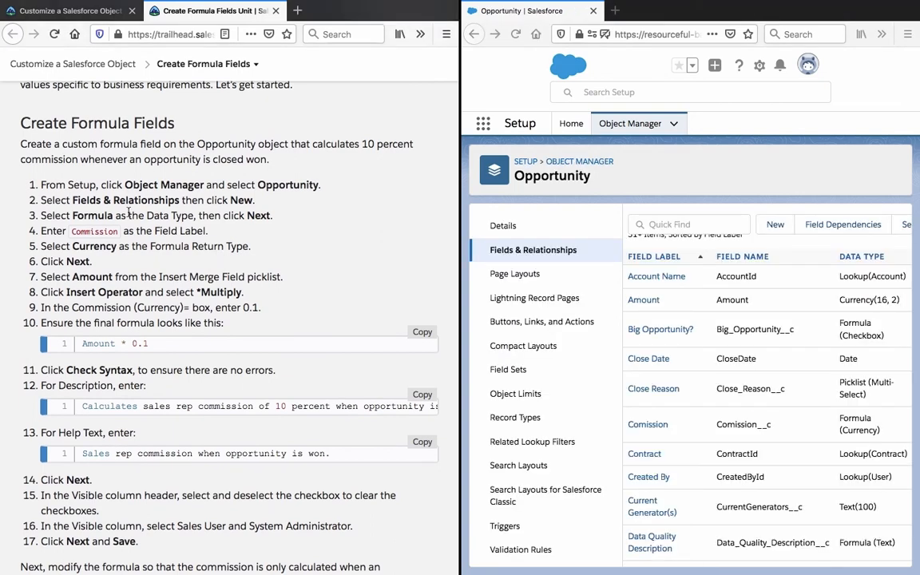
{"action": "double_click", "coordinate": [289, 185]}
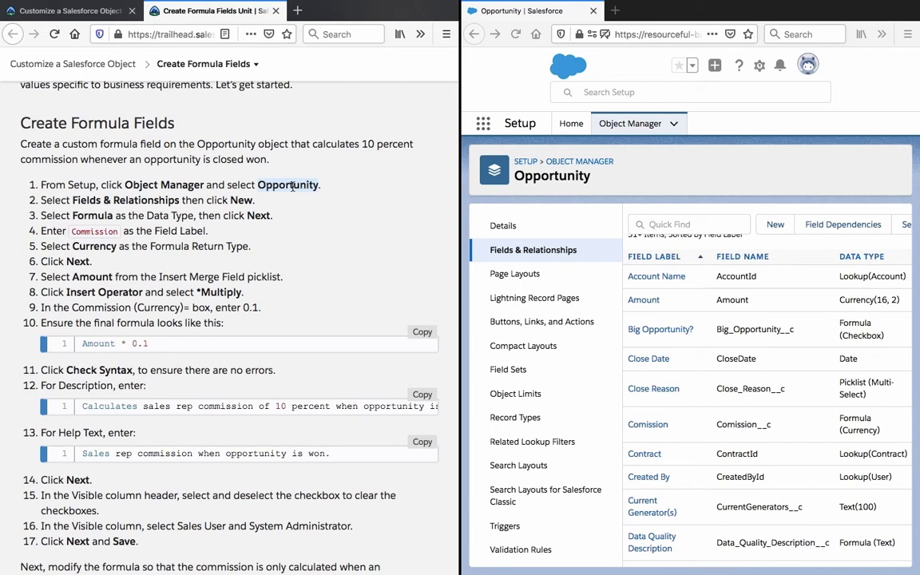
{"action": "left_click", "coordinate": [192, 200]}
{"action": "scroll", "coordinate": [196, 308], "scroll_direction": "down", "scroll_amount": 2}
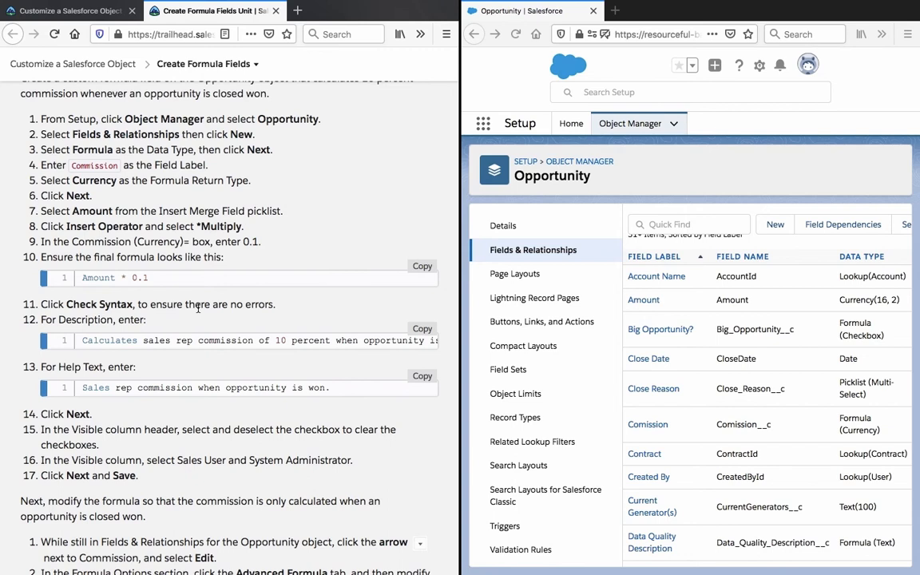
{"action": "scroll", "coordinate": [198, 307], "scroll_direction": "down", "scroll_amount": 3}
{"action": "scroll", "coordinate": [198, 308], "scroll_direction": "down", "scroll_amount": 8}
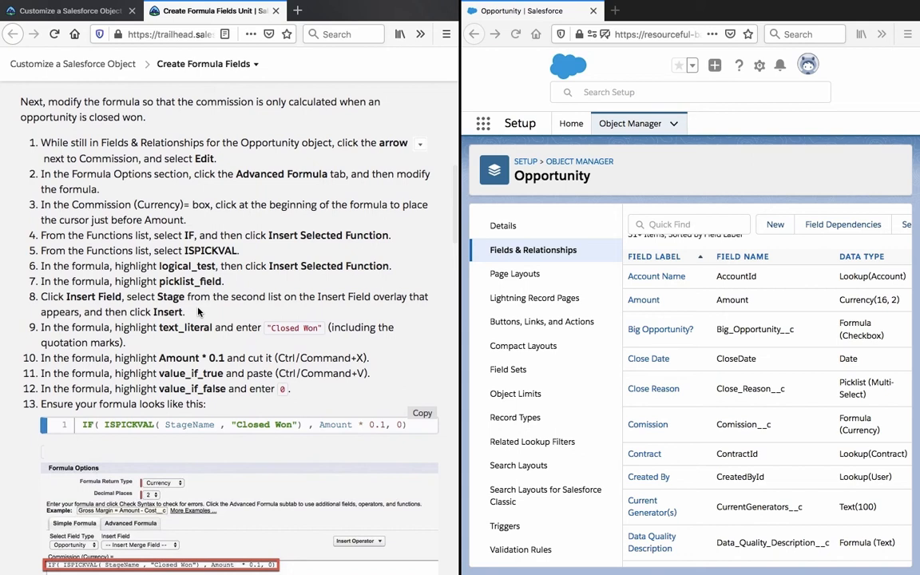
{"action": "triple_click", "coordinate": [180, 104]}
{"action": "left_click", "coordinate": [181, 104]}
- Open the Comission field from the Opportunity fields list for editing
{"action": "scroll", "coordinate": [819, 370], "scroll_direction": "down", "scroll_amount": 2}
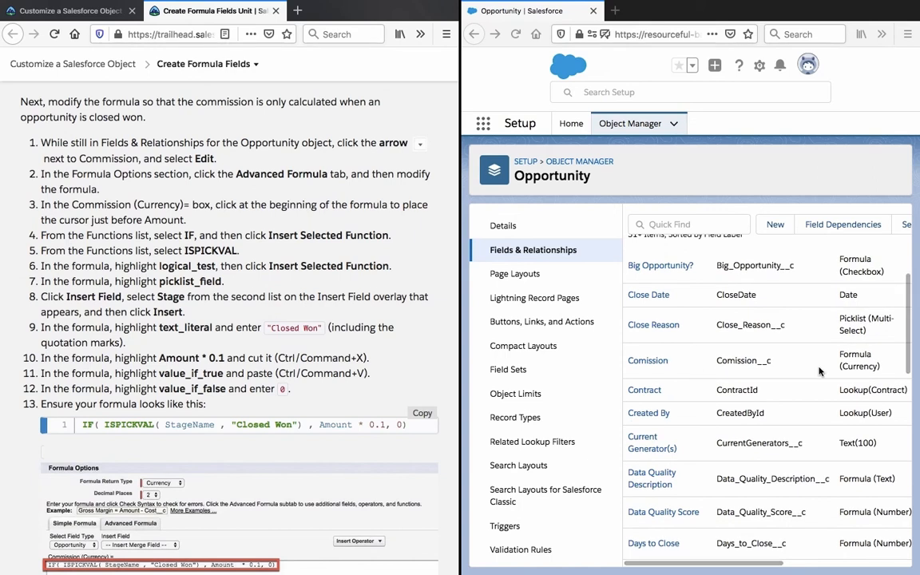
{"action": "scroll", "coordinate": [819, 370], "scroll_direction": "right", "scroll_amount": 5}
{"action": "left_click", "coordinate": [898, 357]}
{"action": "left_click", "coordinate": [884, 380]}
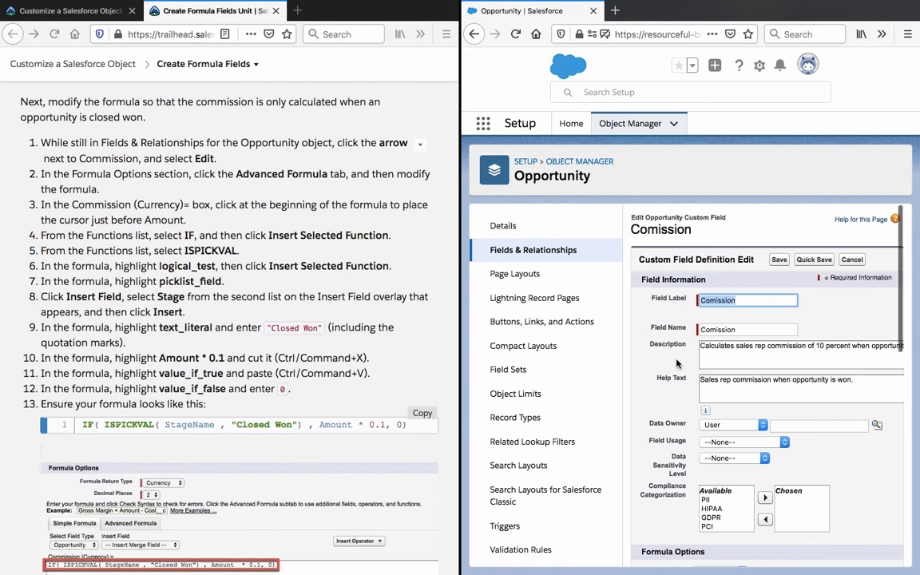
- Switch the Comission field's formula options to the Advanced Formula editor
{"action": "scroll", "coordinate": [671, 359], "scroll_direction": "down", "scroll_amount": 1}
{"action": "scroll", "coordinate": [677, 363], "scroll_direction": "down", "scroll_amount": 4}
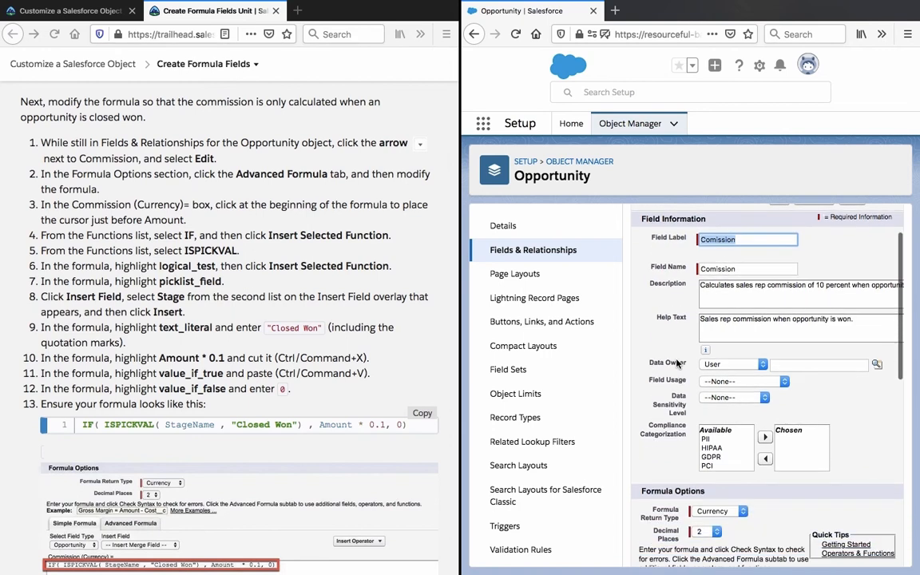
{"action": "scroll", "coordinate": [677, 363], "scroll_direction": "down", "scroll_amount": 1}
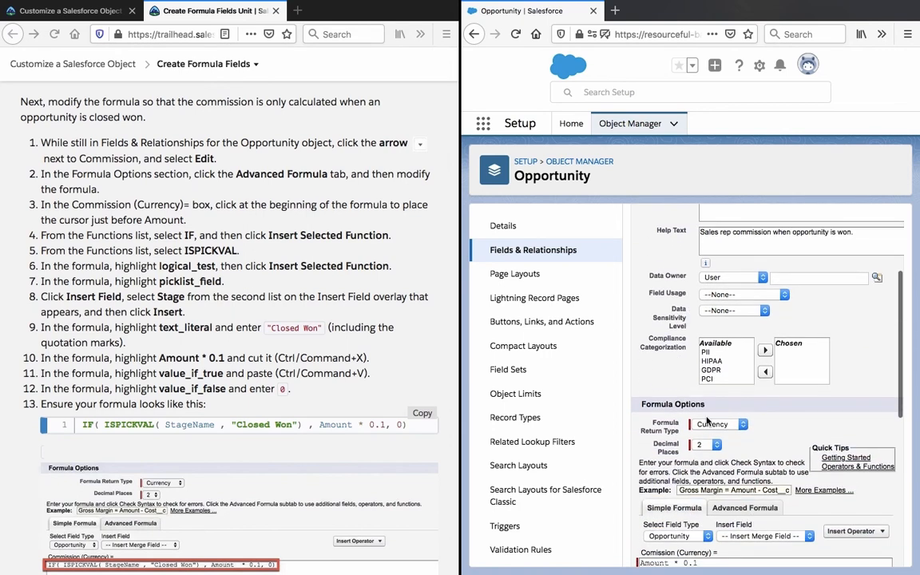
{"action": "scroll", "coordinate": [710, 375], "scroll_direction": "down", "scroll_amount": 1}
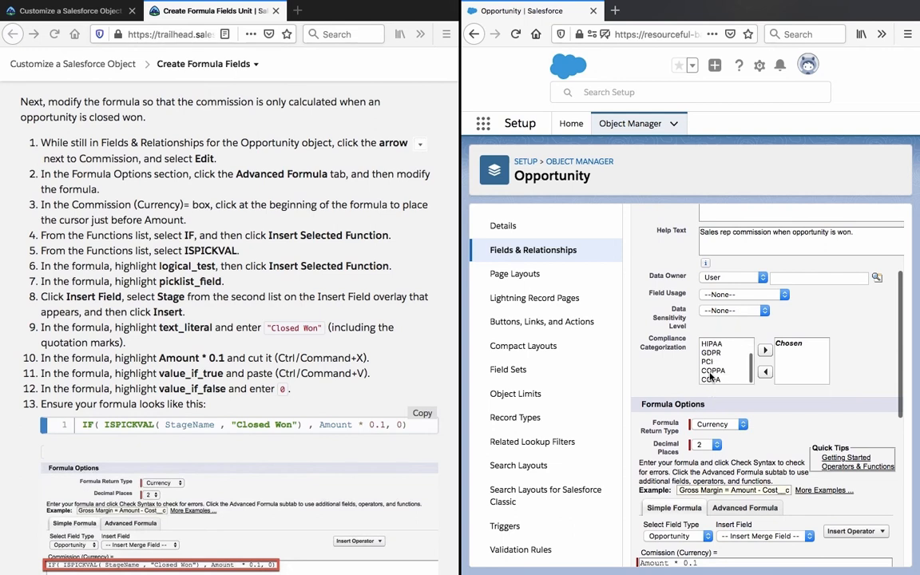
{"action": "left_click", "coordinate": [727, 516]}
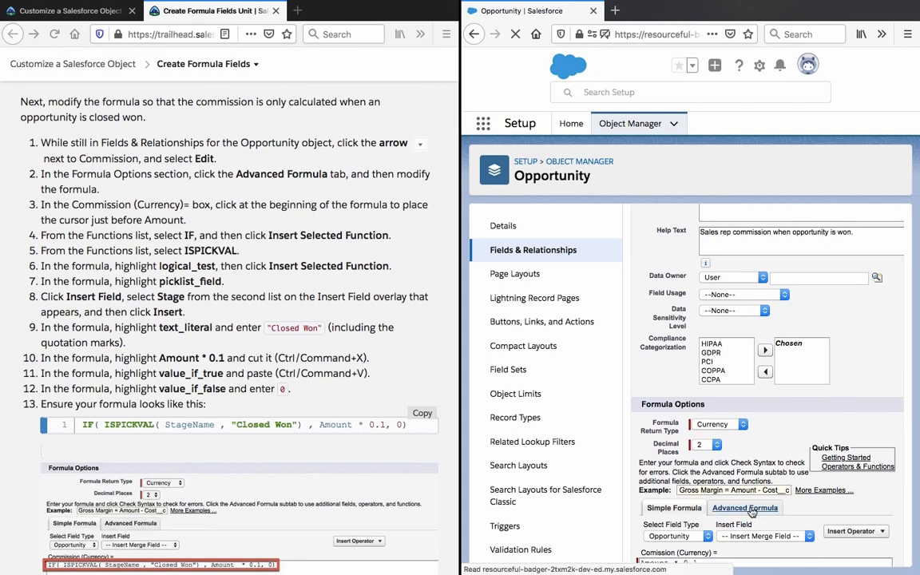
{"action": "scroll", "coordinate": [845, 454], "scroll_direction": "down", "scroll_amount": 5}
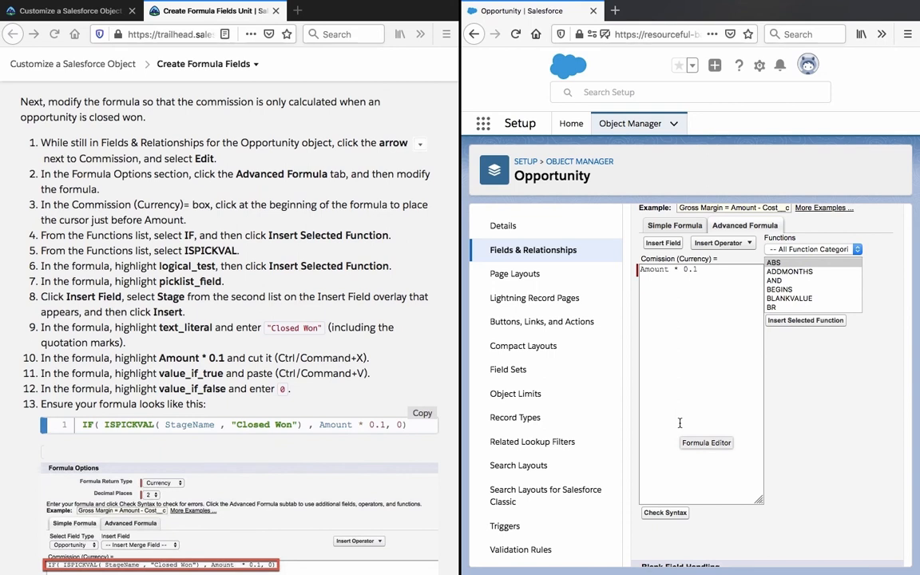
- Place the insertion point before Amount in the Comission formula and filter the functions to the Logical category
{"action": "triple_click", "coordinate": [697, 259]}
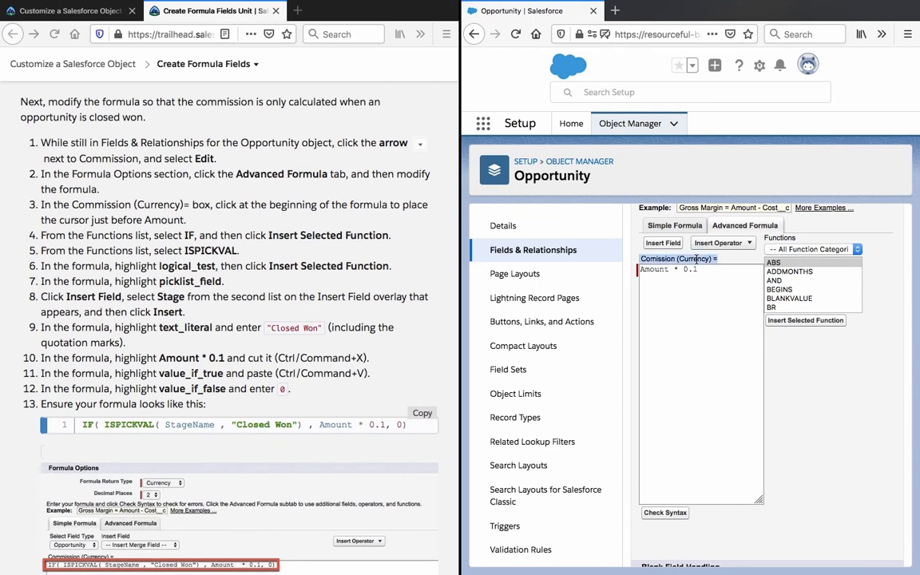
{"action": "left_click", "coordinate": [710, 286]}
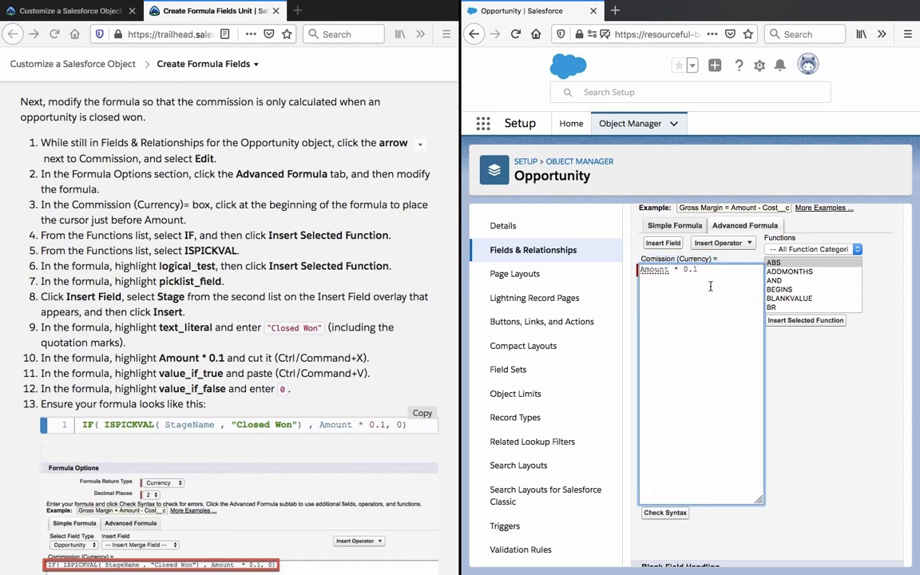
{"action": "left_click", "coordinate": [640, 269]}
{"action": "left_click", "coordinate": [809, 248]}
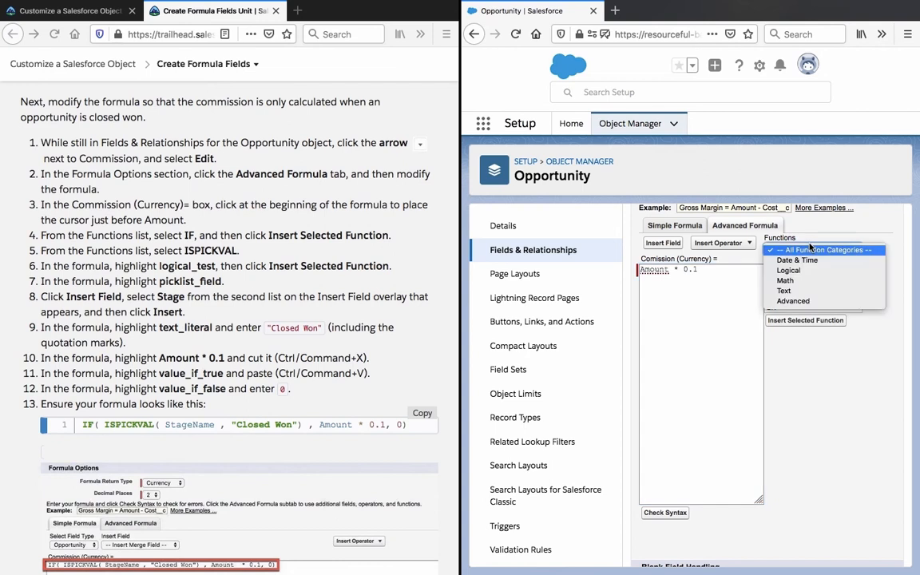
{"action": "left_click", "coordinate": [811, 249]}
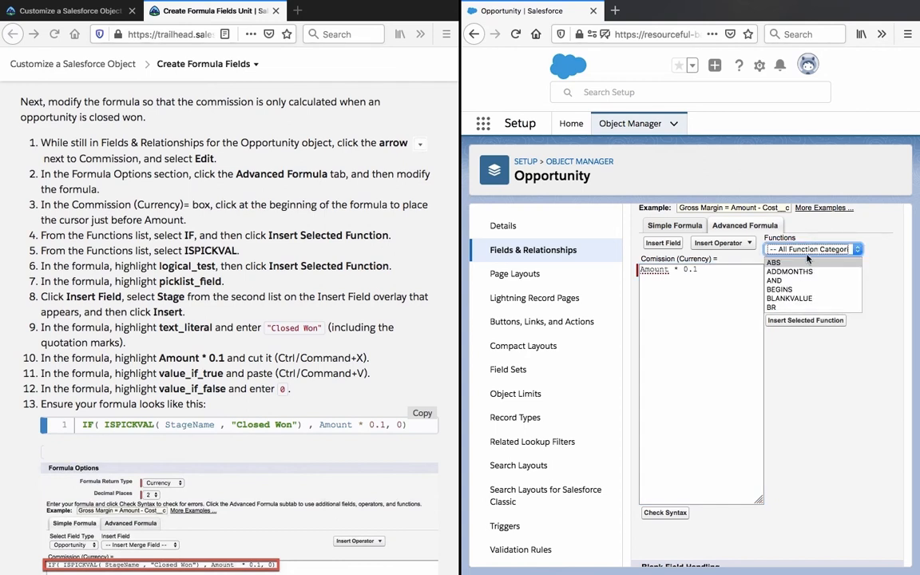
{"action": "left_click", "coordinate": [812, 252]}
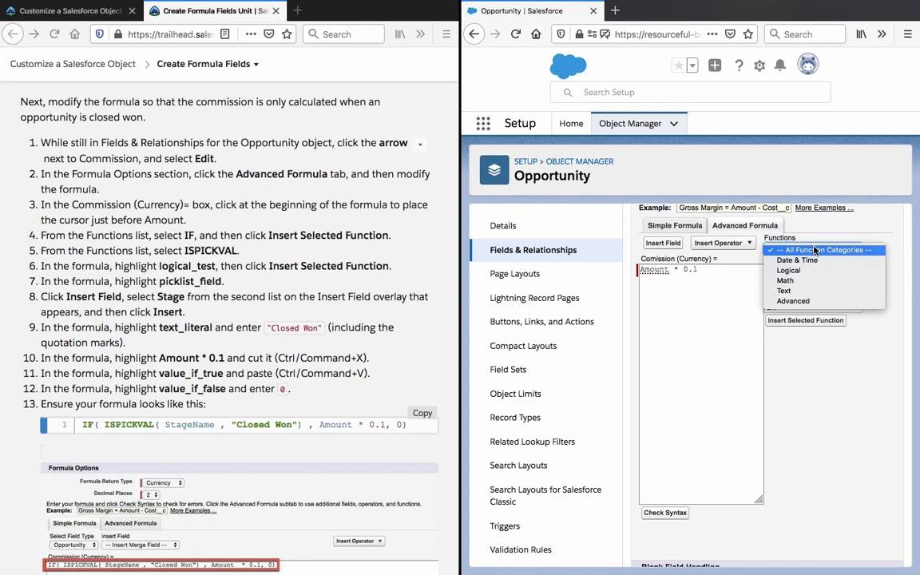
{"action": "left_click", "coordinate": [819, 242]}
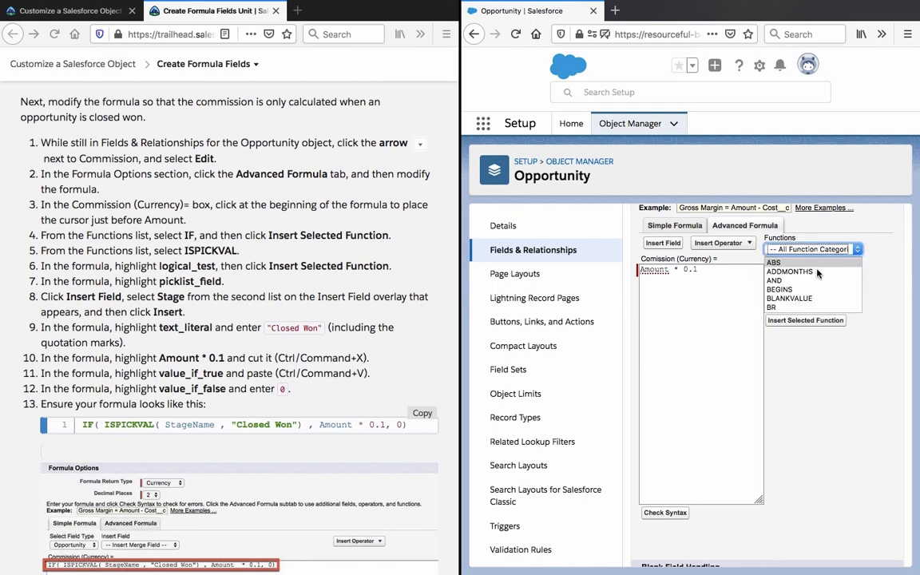
{"action": "left_click", "coordinate": [821, 250]}
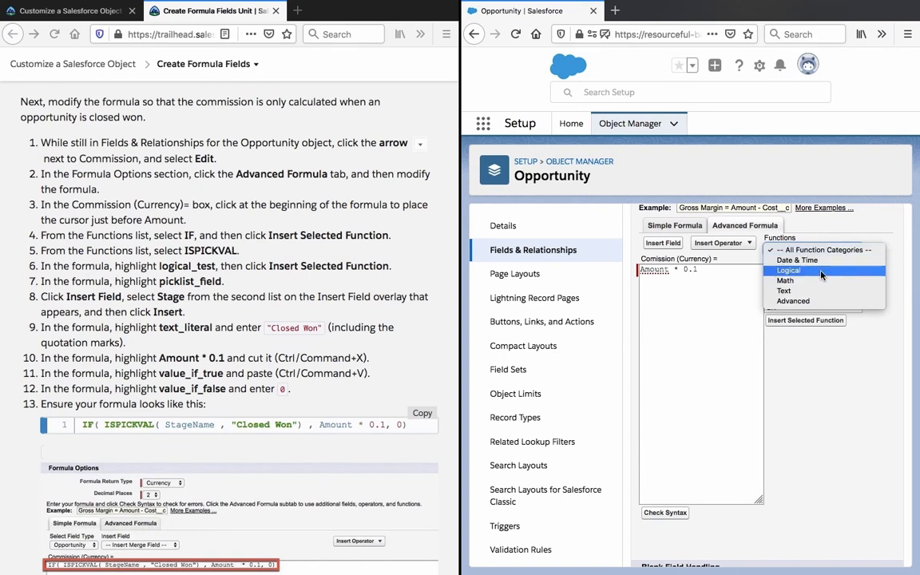
{"action": "left_click", "coordinate": [821, 272]}
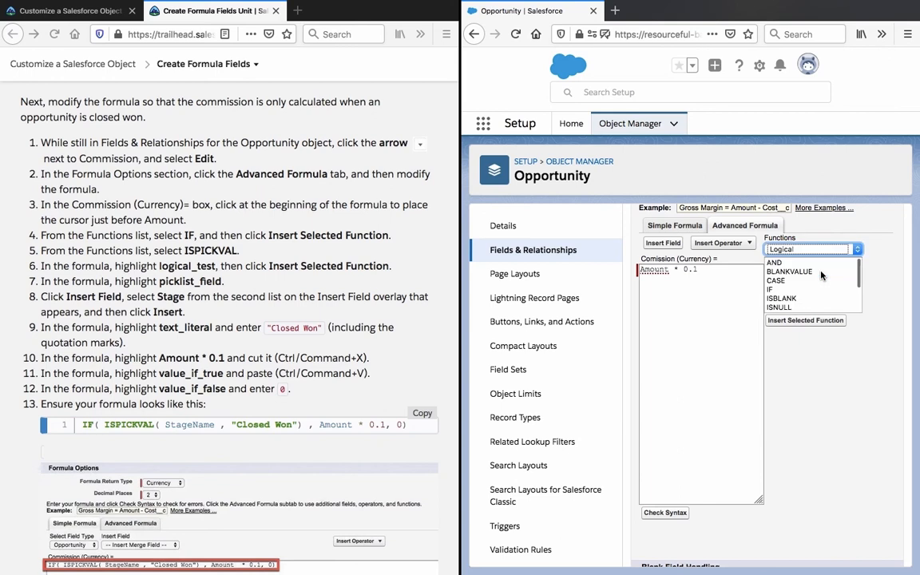
- Look through the Logical functions and their descriptions for IF and ISPICKVAL
{"action": "left_click", "coordinate": [821, 274]}
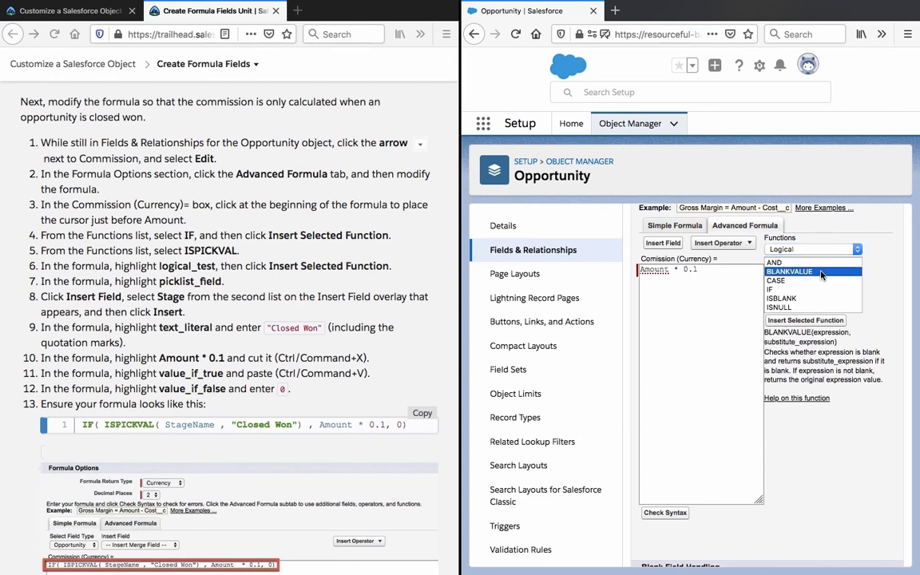
{"action": "left_click", "coordinate": [801, 290]}
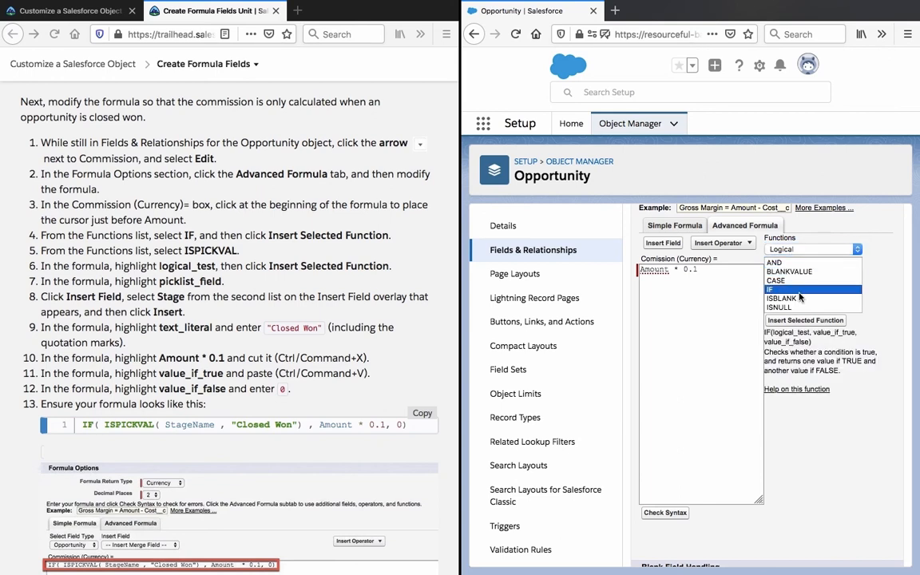
{"action": "scroll", "coordinate": [800, 300], "scroll_direction": "down", "scroll_amount": 1}
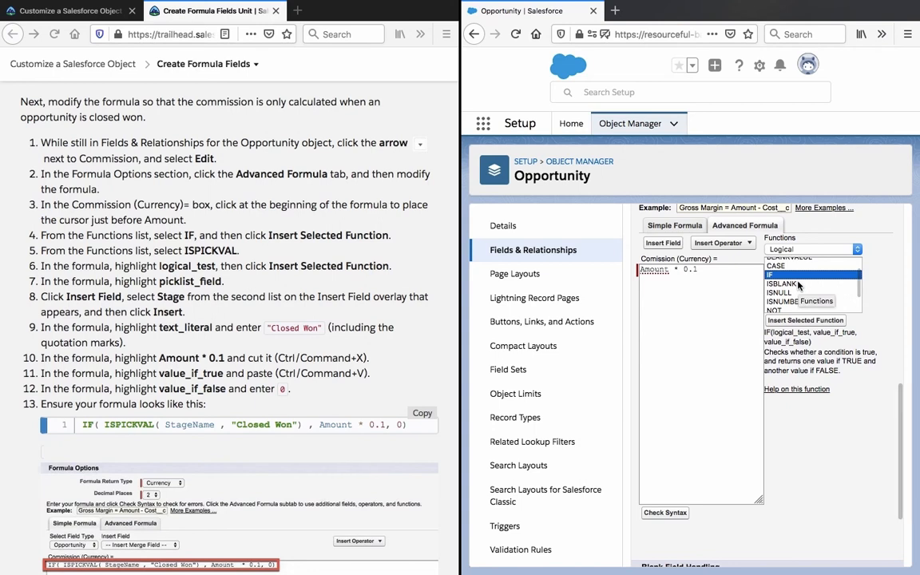
{"action": "left_click", "coordinate": [798, 286]}
{"action": "scroll", "coordinate": [799, 285], "scroll_direction": "down", "scroll_amount": 1}
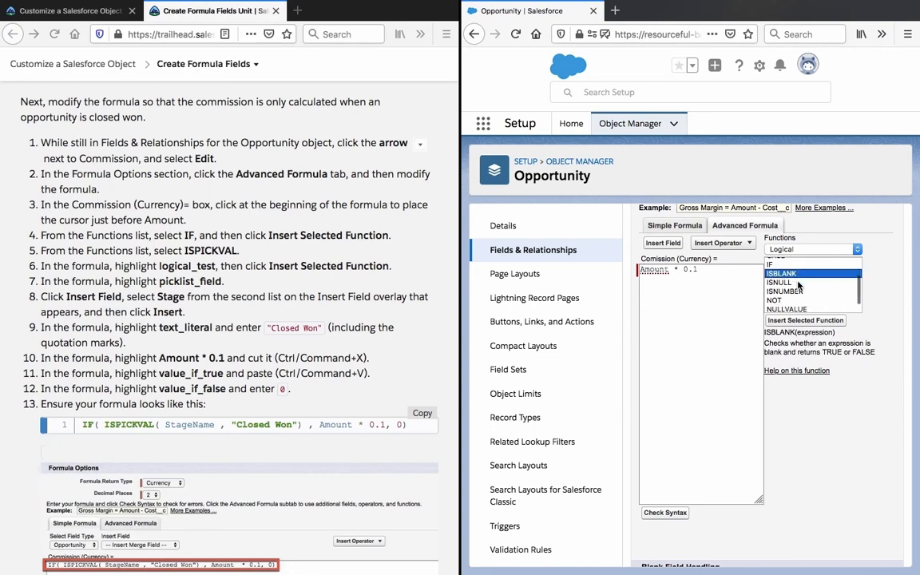
{"action": "scroll", "coordinate": [798, 285], "scroll_direction": "up", "scroll_amount": 1}
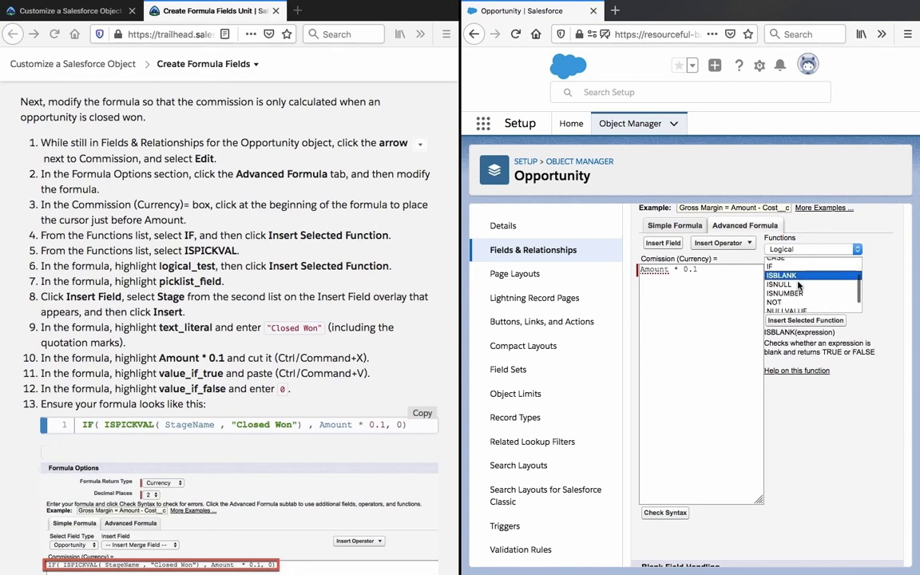
{"action": "scroll", "coordinate": [798, 285], "scroll_direction": "down", "scroll_amount": 1}
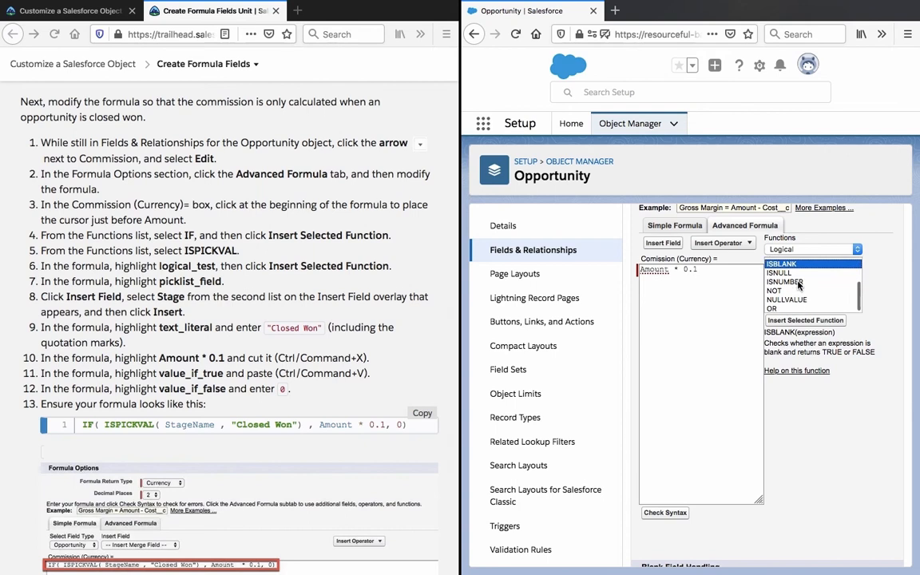
{"action": "scroll", "coordinate": [799, 286], "scroll_direction": "up", "scroll_amount": 1}
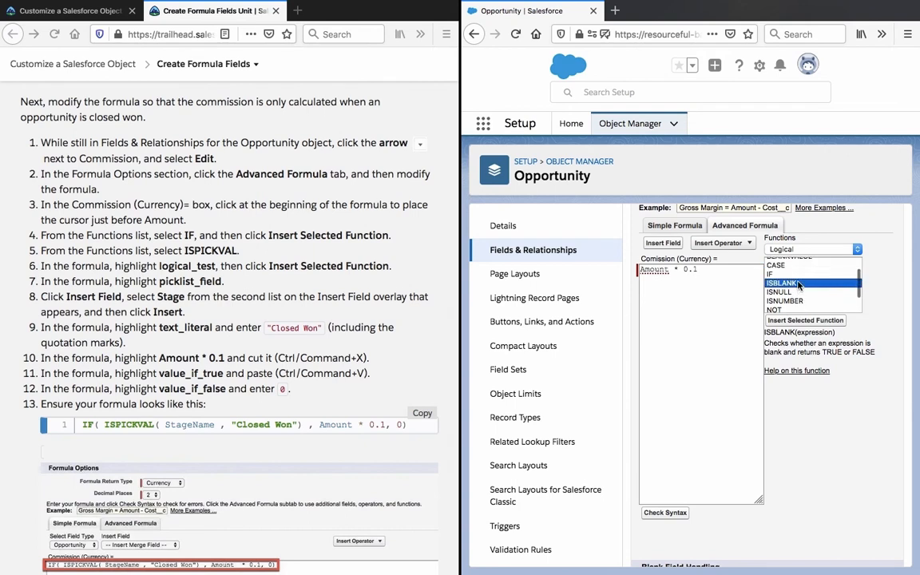
{"action": "scroll", "coordinate": [799, 286], "scroll_direction": "down", "scroll_amount": 2}
{"action": "scroll", "coordinate": [799, 286], "scroll_direction": "up", "scroll_amount": 1}
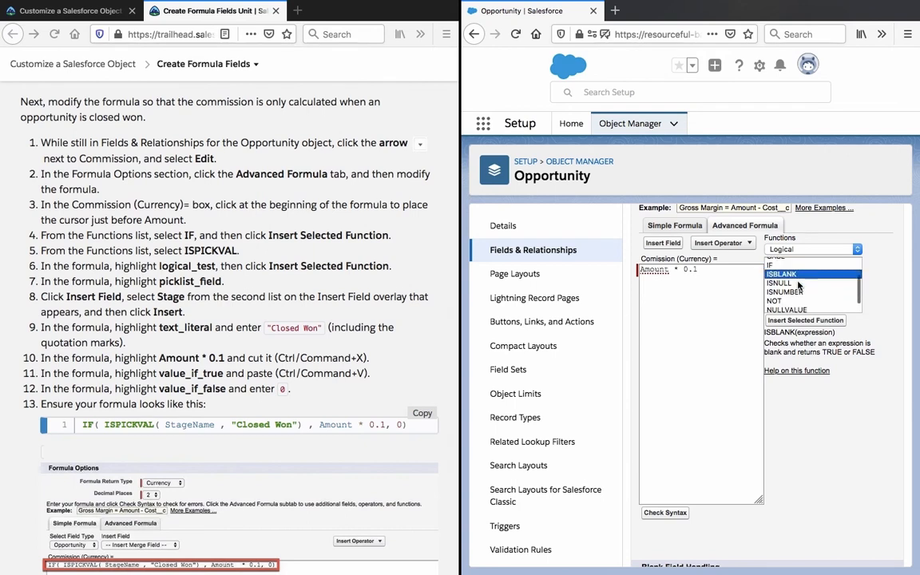
{"action": "left_click", "coordinate": [798, 283]}
- Find ISPICKVAL among the Text functions and insert it before Amount * 0.1 in the formula
{"action": "left_click", "coordinate": [808, 253]}
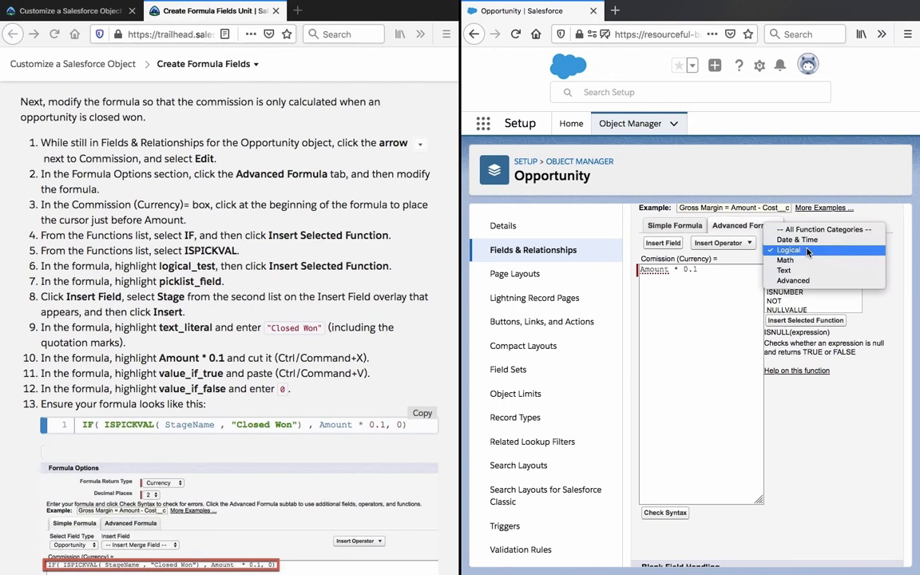
{"action": "left_click", "coordinate": [799, 259]}
{"action": "left_click", "coordinate": [810, 289]}
{"action": "scroll", "coordinate": [810, 289], "scroll_direction": "down", "scroll_amount": 3}
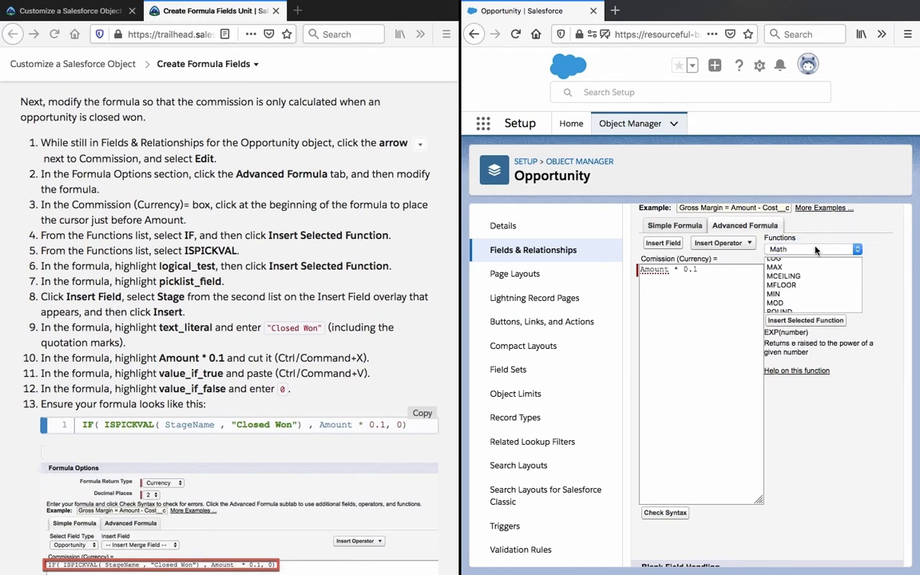
{"action": "left_click", "coordinate": [812, 247]}
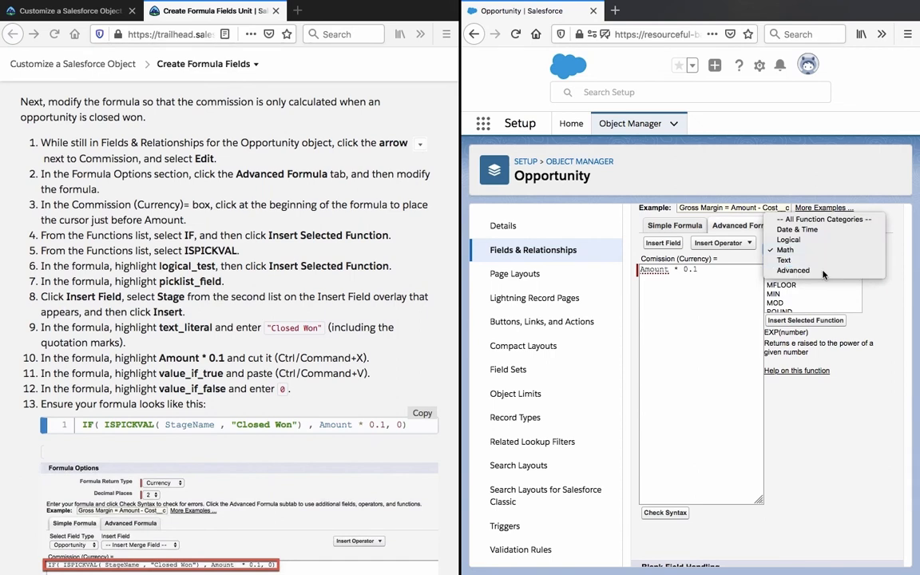
{"action": "left_click", "coordinate": [823, 272]}
{"action": "left_click", "coordinate": [813, 248]}
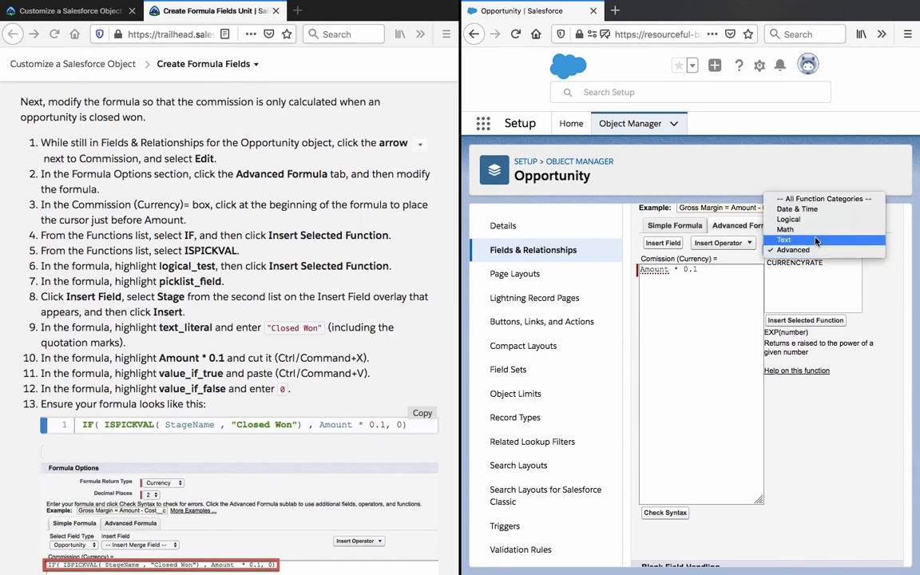
{"action": "left_click", "coordinate": [816, 241]}
{"action": "scroll", "coordinate": [820, 278], "scroll_direction": "down", "scroll_amount": 4}
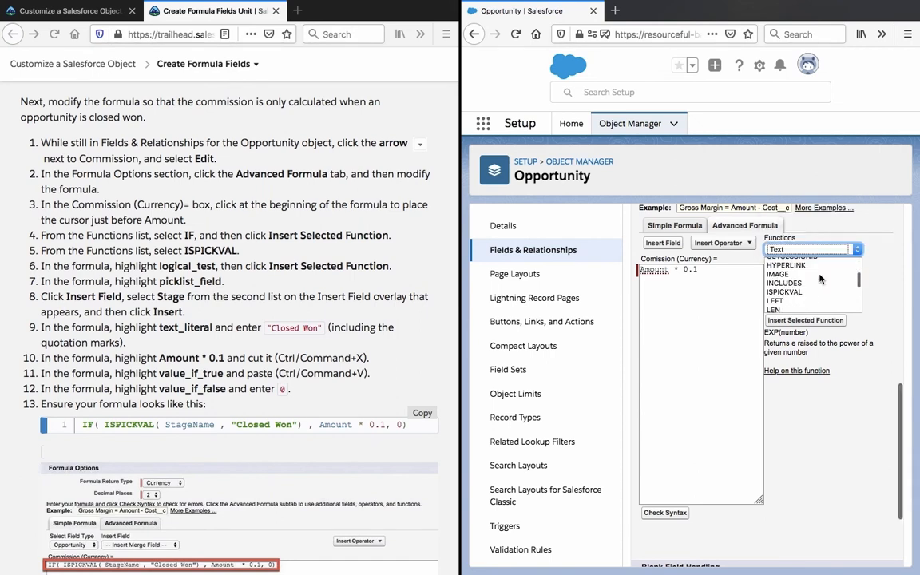
{"action": "left_click", "coordinate": [784, 293]}
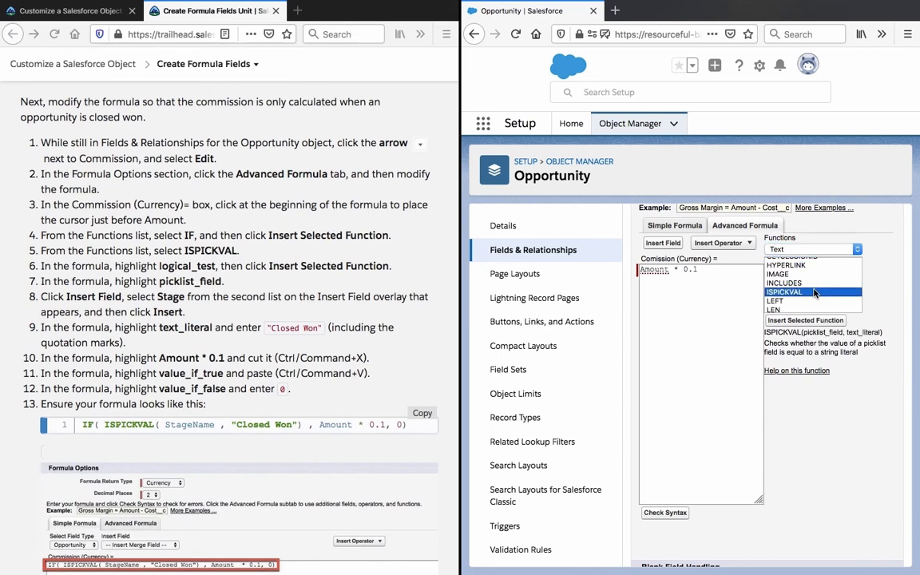
{"action": "left_click", "coordinate": [805, 320]}
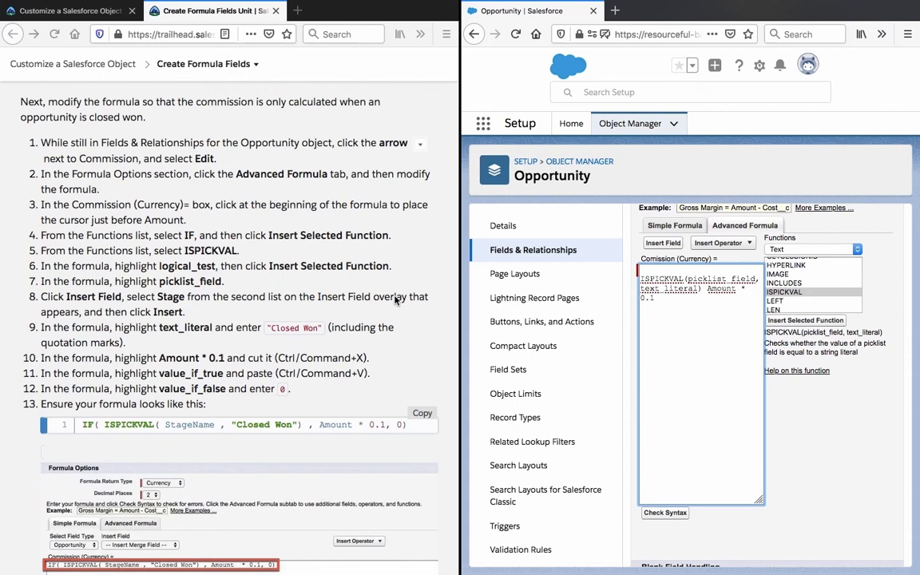
- Remove the blank line before ISPICKVAL, keeping the closing parenthesis after text_literal
{"action": "scroll", "coordinate": [395, 300], "scroll_direction": "down", "scroll_amount": 1}
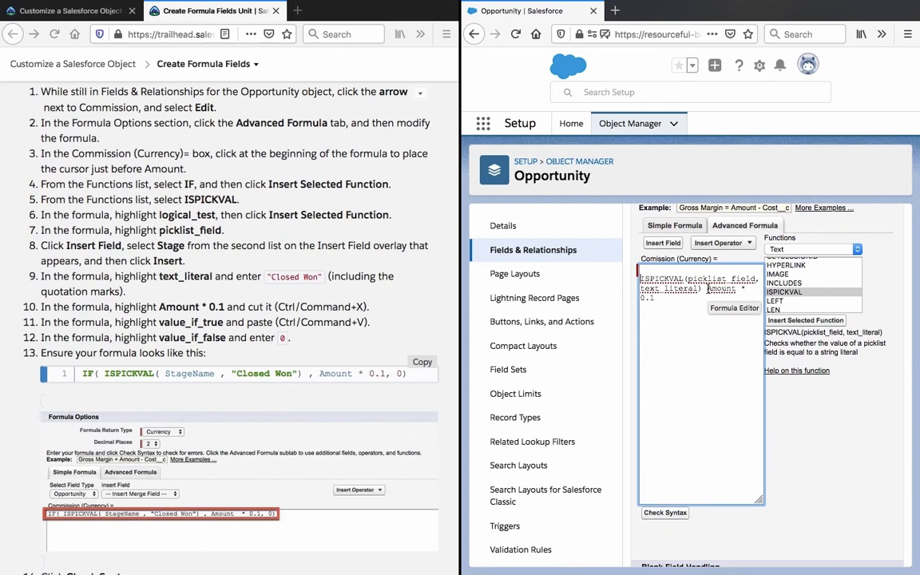
{"action": "key", "text": "BackSpace"}
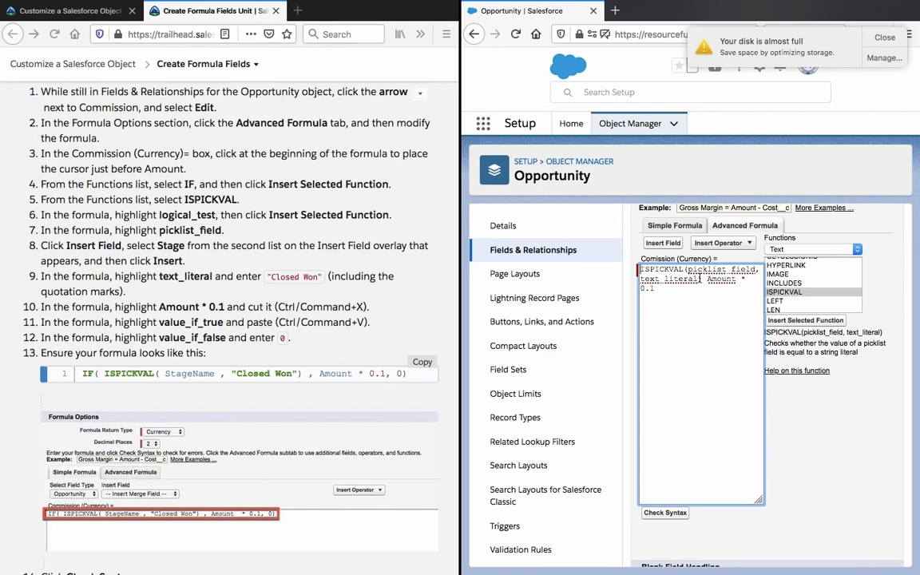
{"action": "type", "text": ")"}
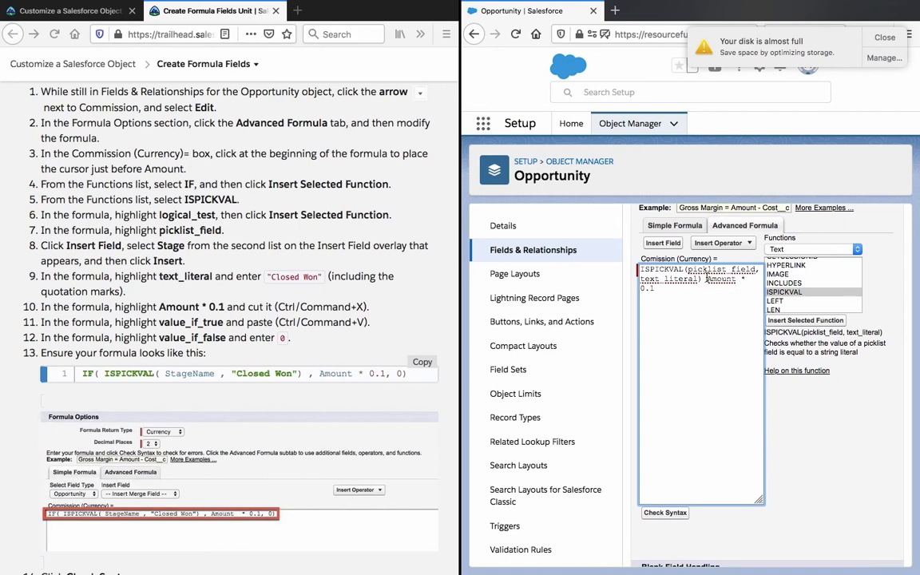
- Return to the Logical function category and look through its functions for IF
{"action": "left_click", "coordinate": [793, 251]}
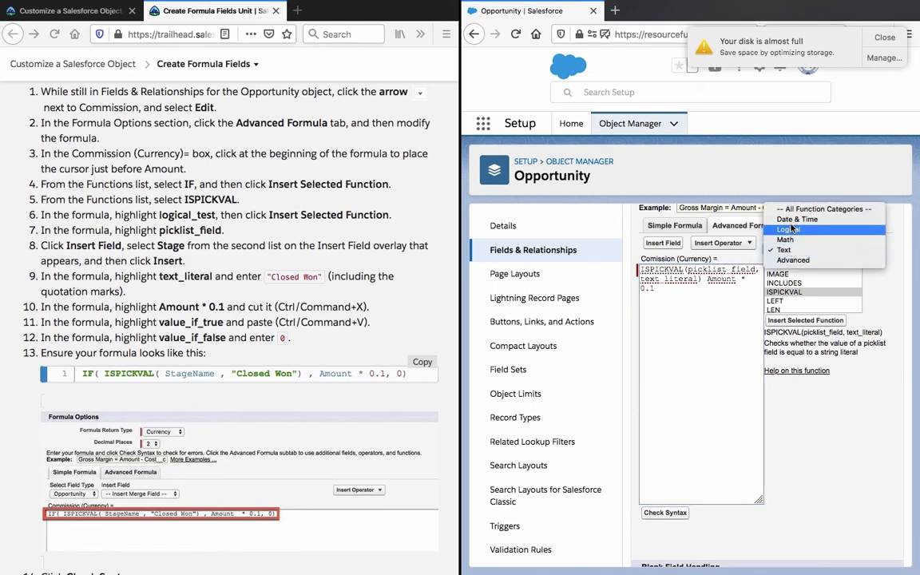
{"action": "left_click", "coordinate": [790, 230]}
{"action": "scroll", "coordinate": [793, 285], "scroll_direction": "down", "scroll_amount": 3}
{"action": "scroll", "coordinate": [793, 285], "scroll_direction": "down", "scroll_amount": 1}
{"action": "scroll", "coordinate": [793, 285], "scroll_direction": "up", "scroll_amount": 1}
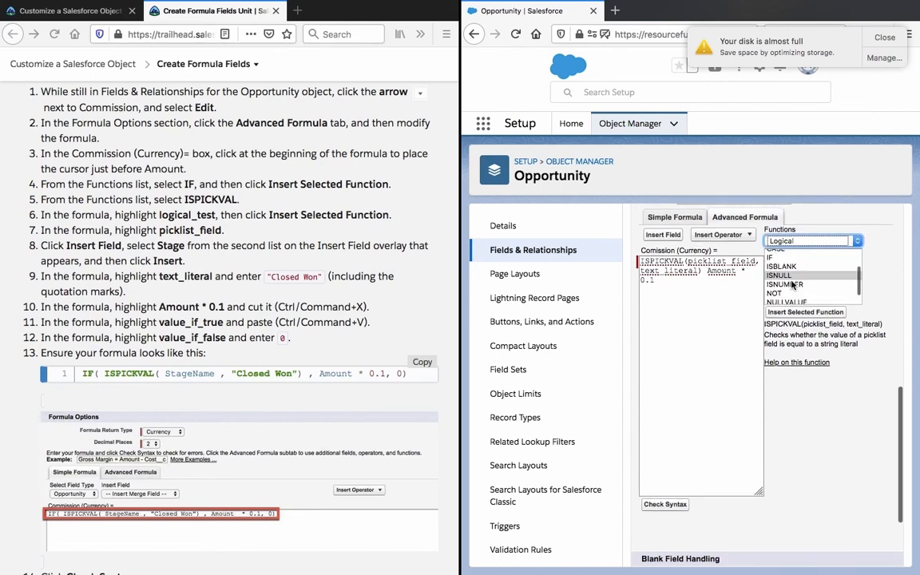
{"action": "left_click", "coordinate": [695, 274]}
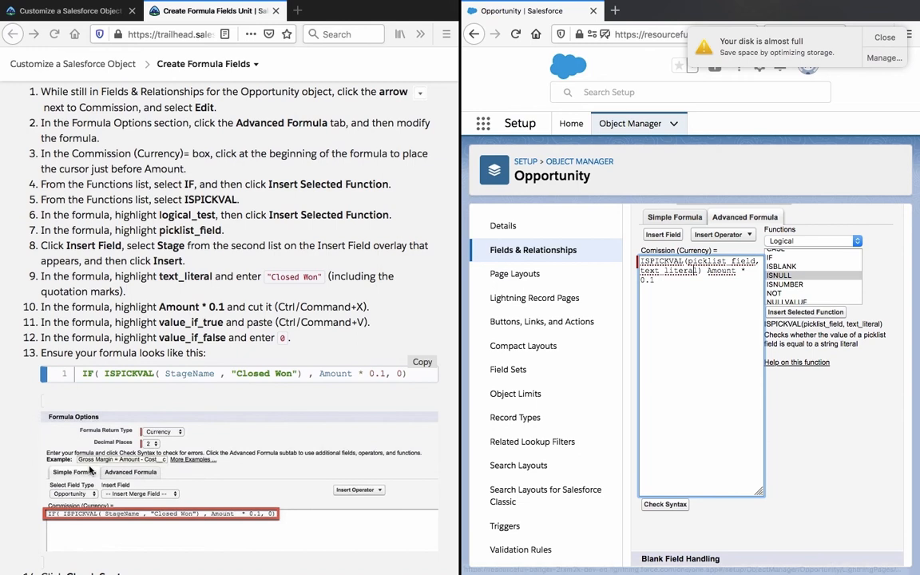
- Replace the whole Comission formula with IF( ISPICKVAL( StageName , "Closed Won") , Amount * 0.1, 0) copied from the Trailhead instructions
{"action": "left_click", "coordinate": [146, 368]}
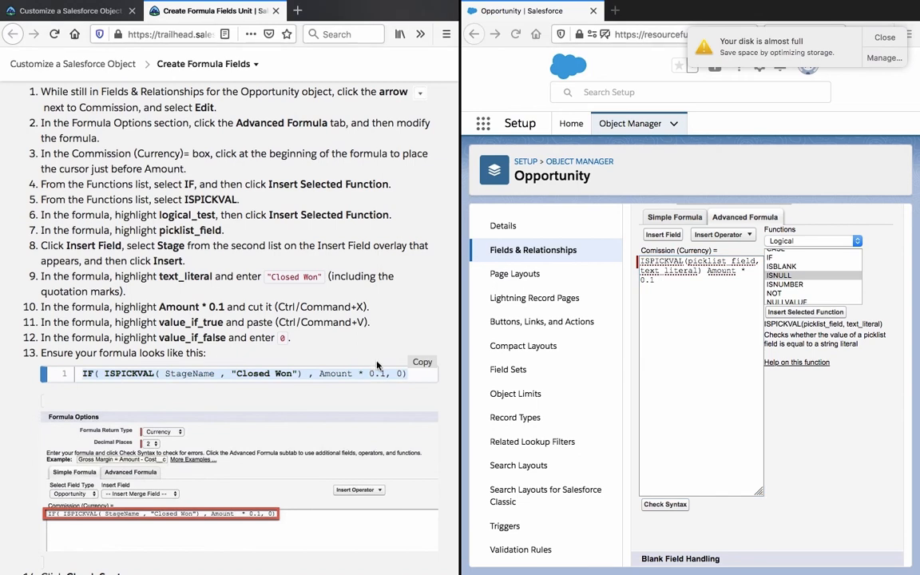
{"action": "left_click", "coordinate": [423, 361]}
{"action": "left_click", "coordinate": [663, 317]}
{"action": "key", "text": "ctrl+a"}
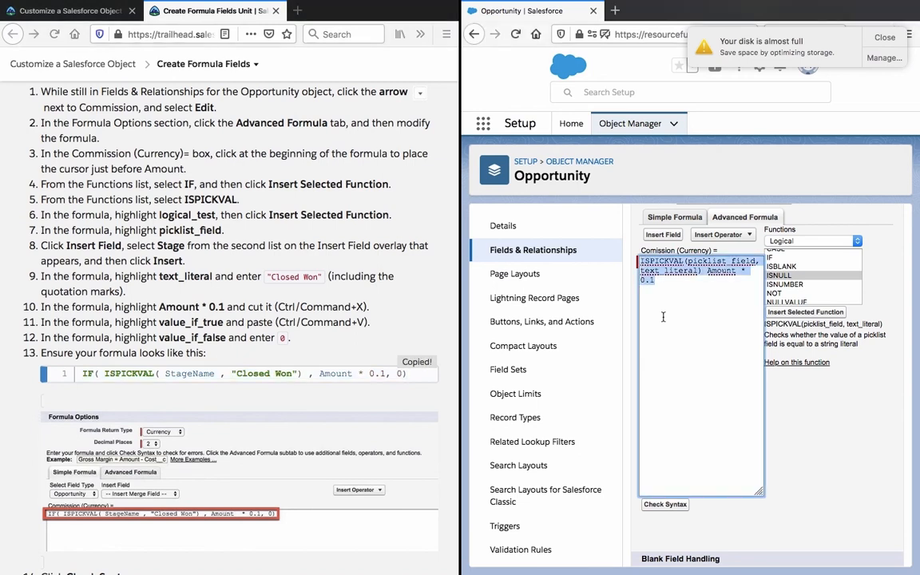
{"action": "key", "text": "ctrl+v"}
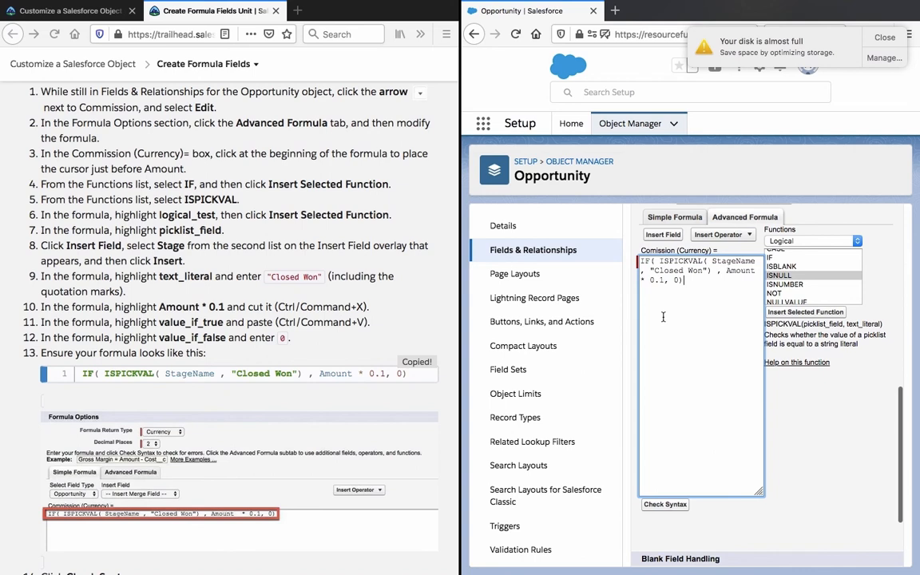
- Check the syntax of the Comission formula and save the field with blank fields treated as zeroes
{"action": "scroll", "coordinate": [663, 317], "scroll_direction": "up", "scroll_amount": 2}
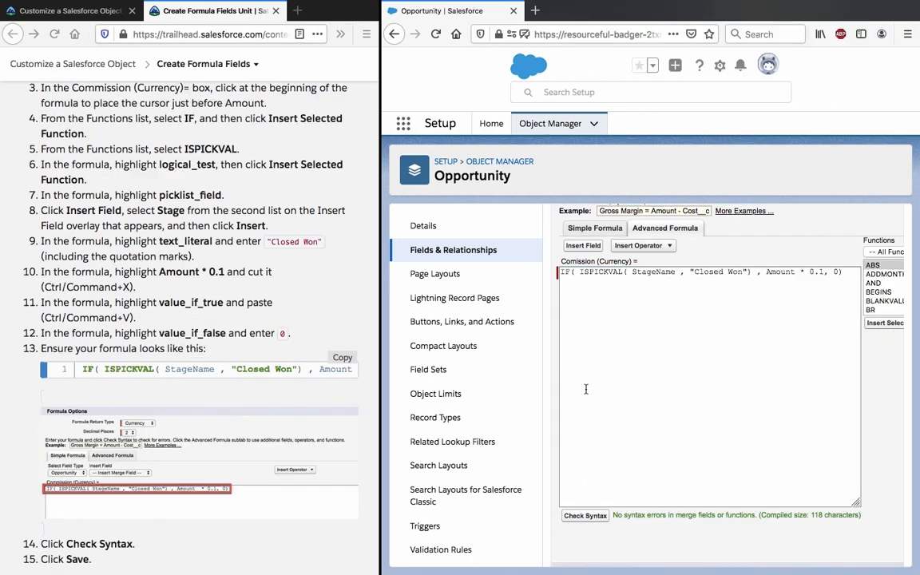
{"action": "left_click", "coordinate": [722, 394]}
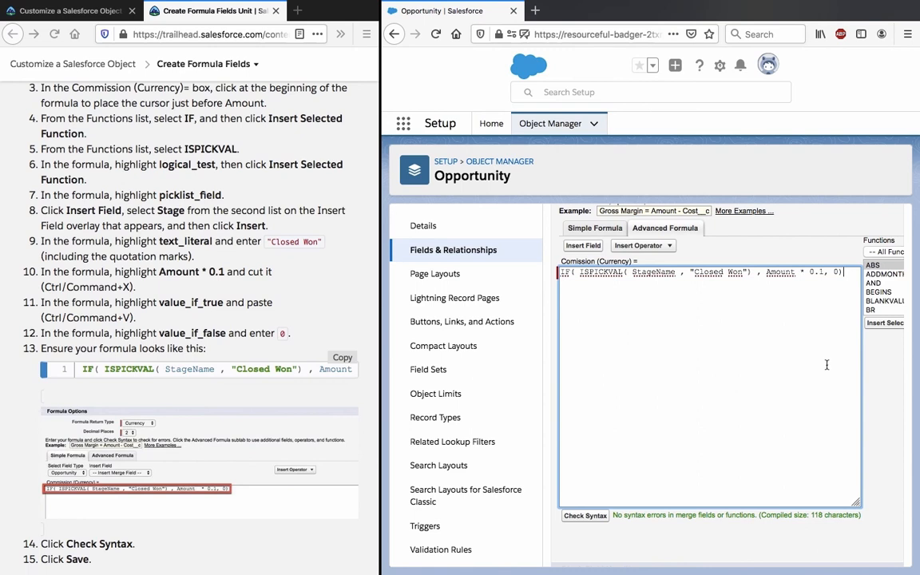
{"action": "scroll", "coordinate": [665, 427], "scroll_direction": "down", "scroll_amount": 2}
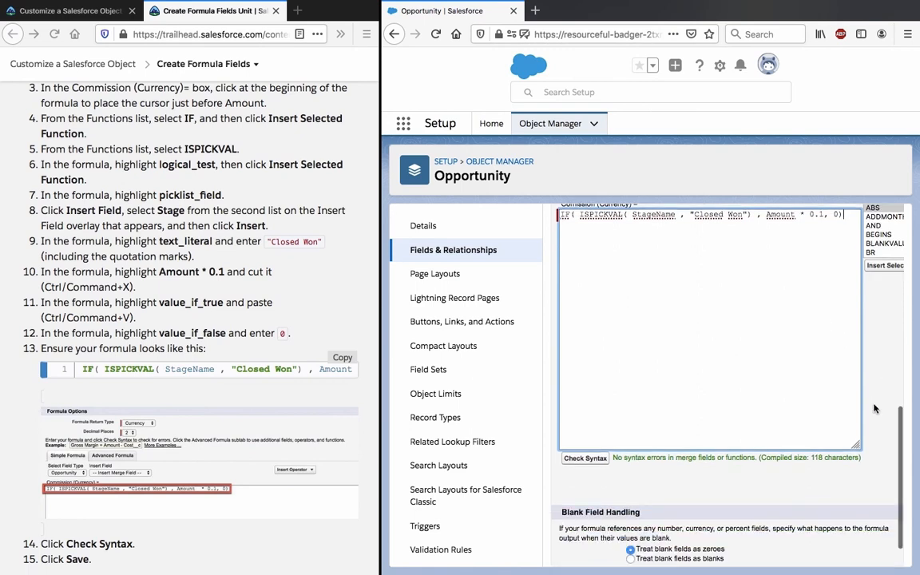
{"action": "triple_click", "coordinate": [644, 452]}
{"action": "left_click", "coordinate": [645, 452]}
{"action": "scroll", "coordinate": [645, 454], "scroll_direction": "down", "scroll_amount": 1}
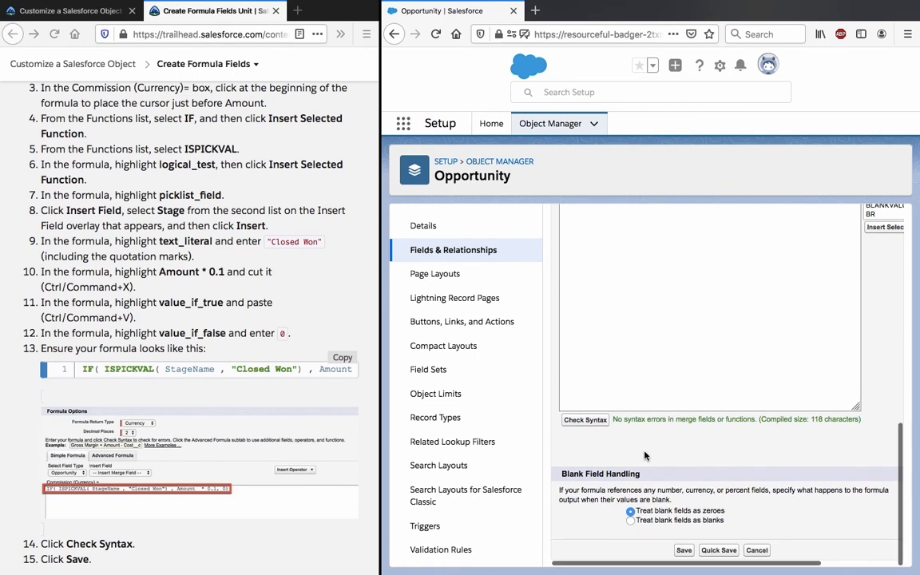
{"action": "left_click", "coordinate": [685, 553]}
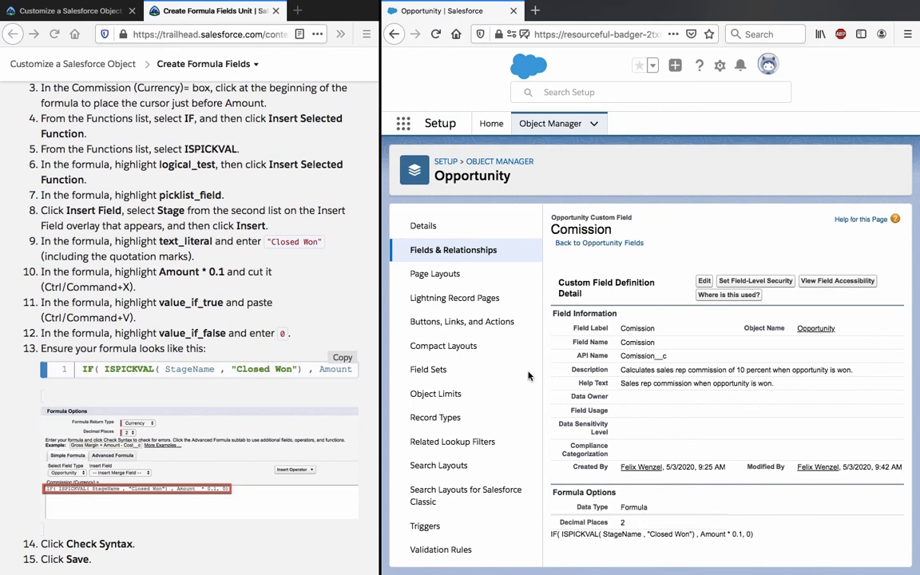
- Start a new custom field on the Opportunity object with Formula as its data type
{"action": "scroll", "coordinate": [204, 309], "scroll_direction": "down", "scroll_amount": 5}
{"action": "scroll", "coordinate": [203, 308], "scroll_direction": "down", "scroll_amount": 2}
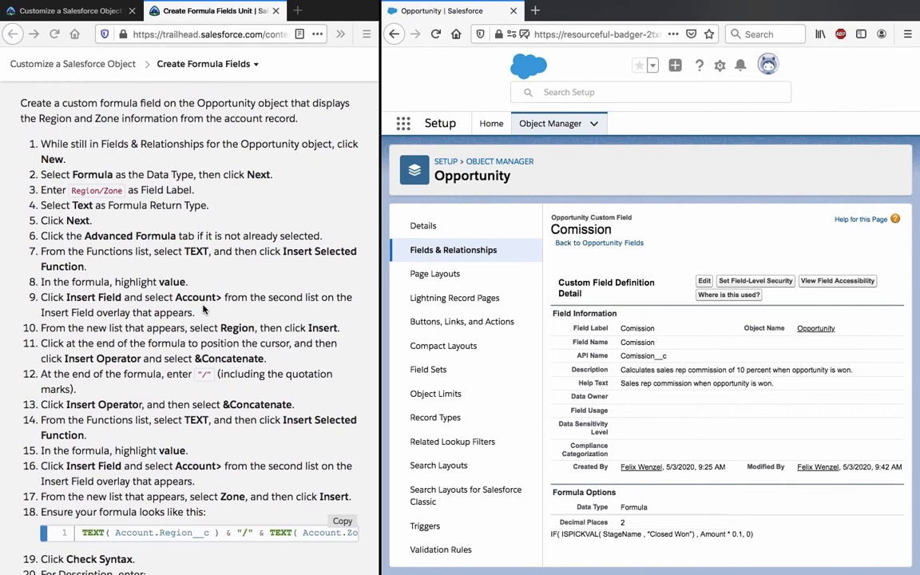
{"action": "left_click", "coordinate": [490, 250]}
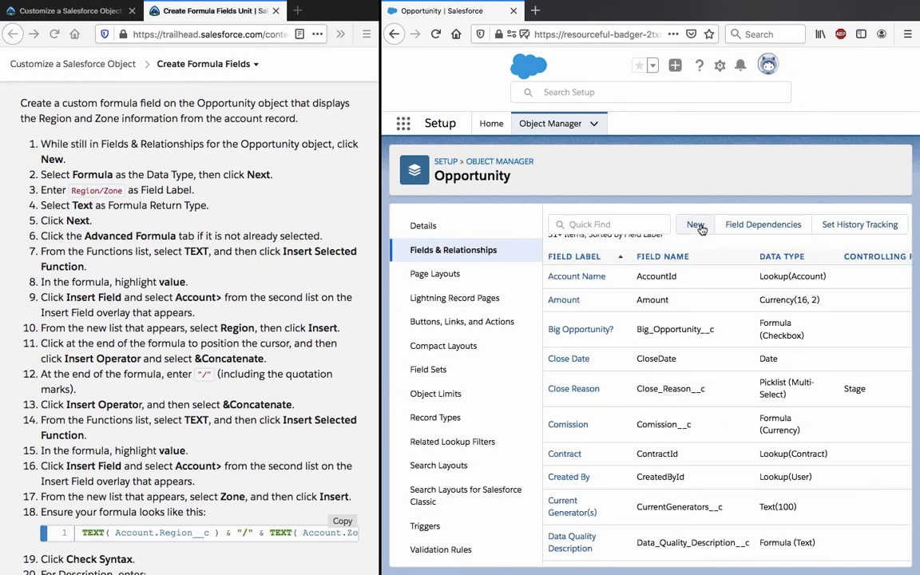
{"action": "left_click", "coordinate": [695, 226]}
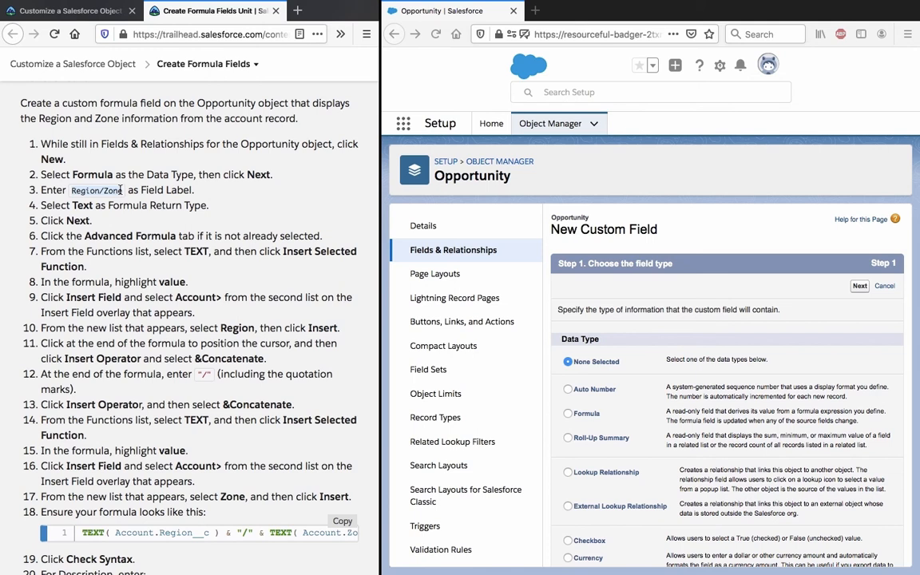
{"action": "scroll", "coordinate": [719, 386], "scroll_direction": "down", "scroll_amount": 1}
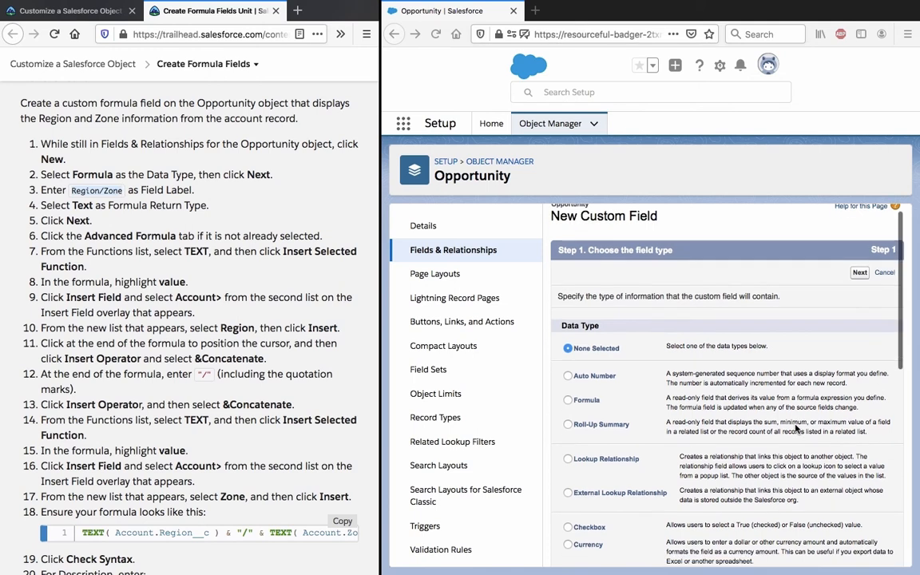
{"action": "left_click", "coordinate": [567, 400]}
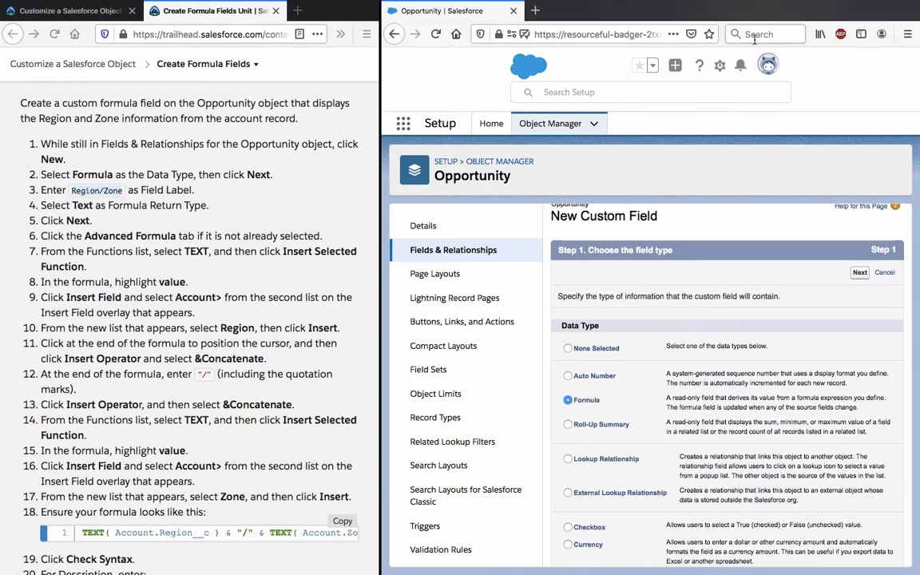
{"action": "left_click", "coordinate": [859, 273]}
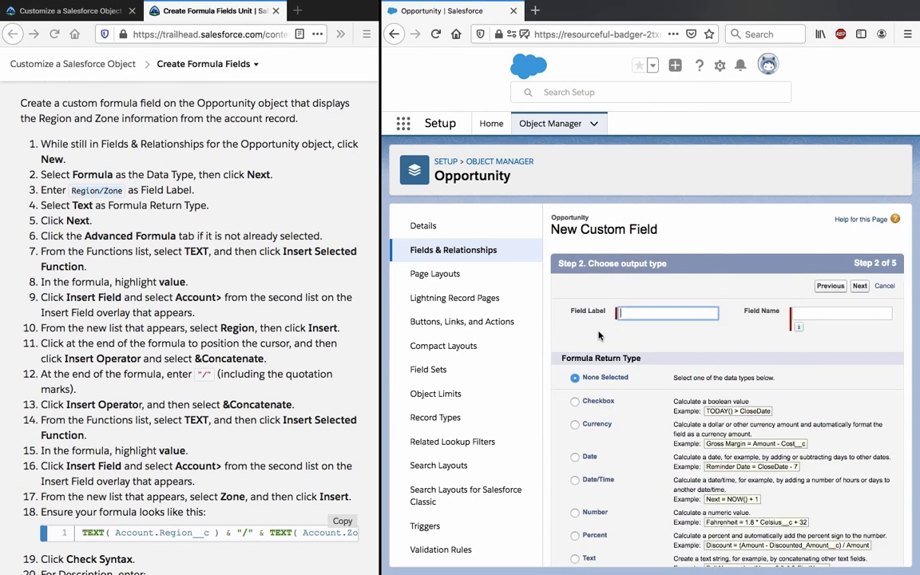
- Label the new field Region/Zone, choose Text as the formula return type, and continue to the formula editor
{"action": "left_click", "coordinate": [636, 319]}
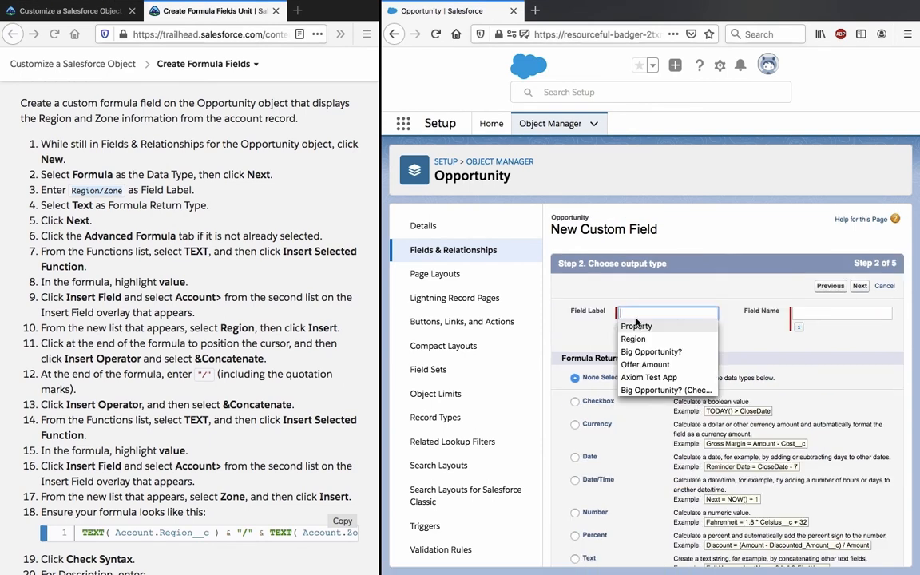
{"action": "left_click", "coordinate": [631, 339]}
{"action": "left_click", "coordinate": [693, 350]}
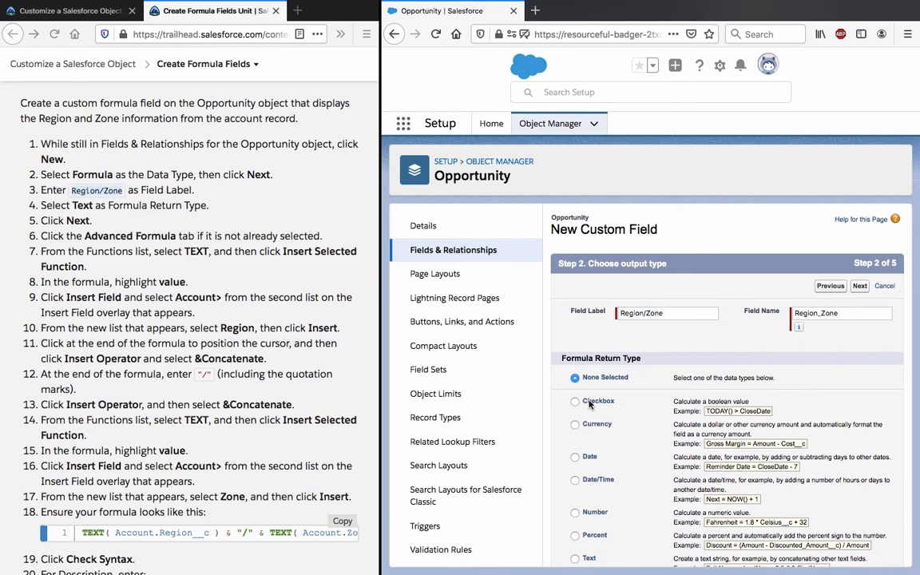
{"action": "scroll", "coordinate": [590, 405], "scroll_direction": "down", "scroll_amount": 3}
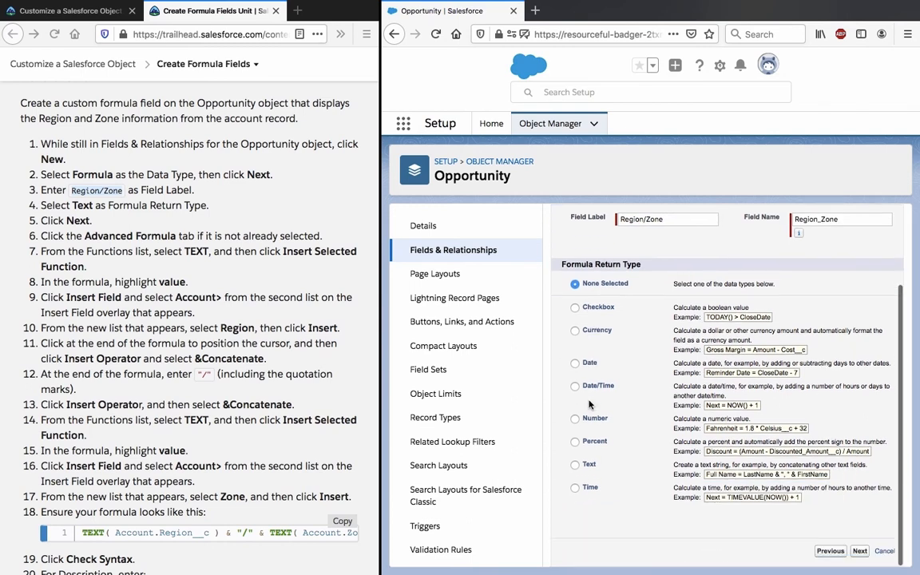
{"action": "left_click", "coordinate": [578, 466]}
{"action": "left_click", "coordinate": [859, 551]}
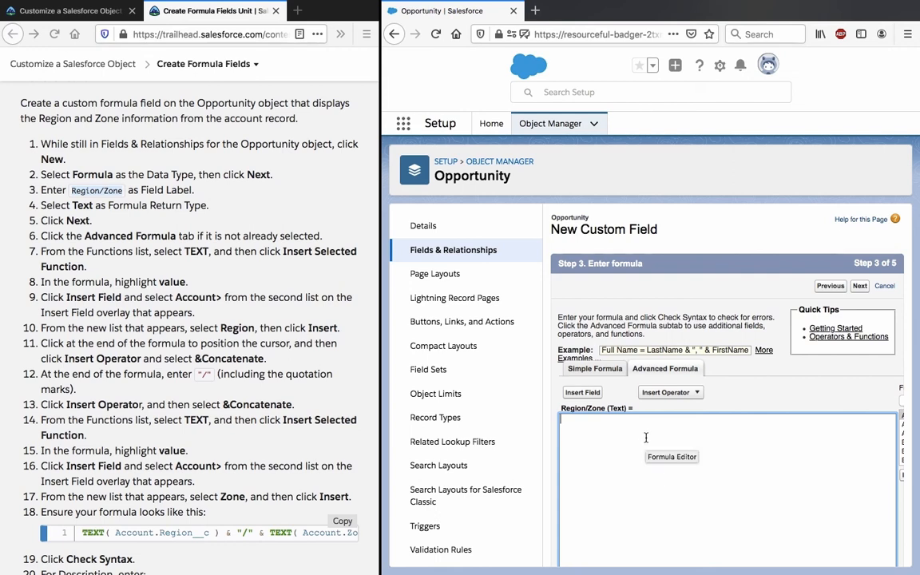
- Find TEXT among the Text functions and insert it into the empty Region/Zone formula
{"action": "scroll", "coordinate": [740, 394], "scroll_direction": "right", "scroll_amount": 3}
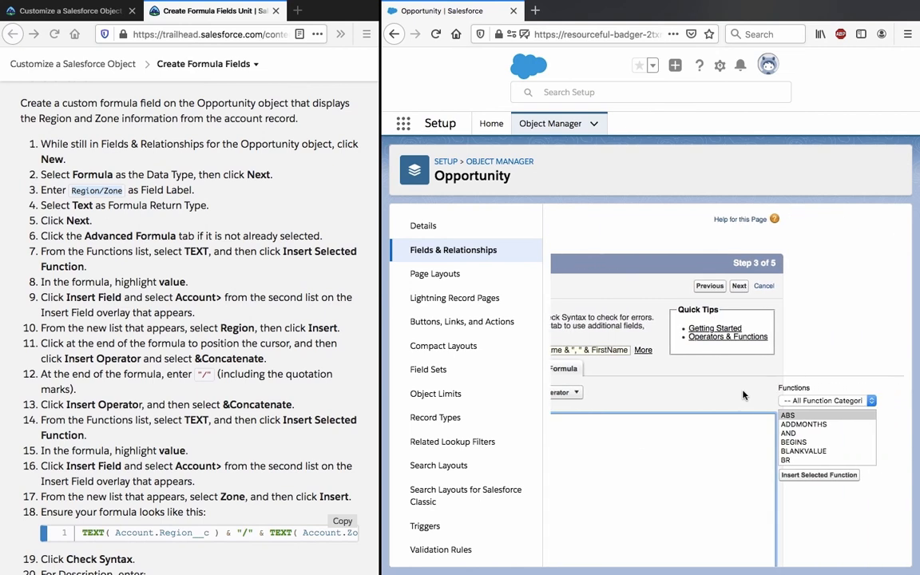
{"action": "left_click", "coordinate": [803, 424]}
{"action": "left_click", "coordinate": [823, 399]}
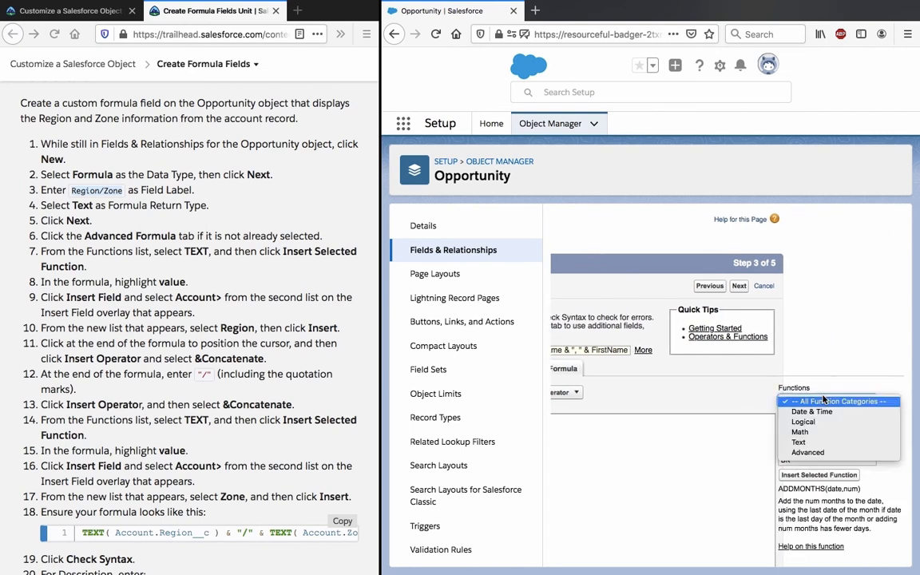
{"action": "left_click", "coordinate": [826, 447]}
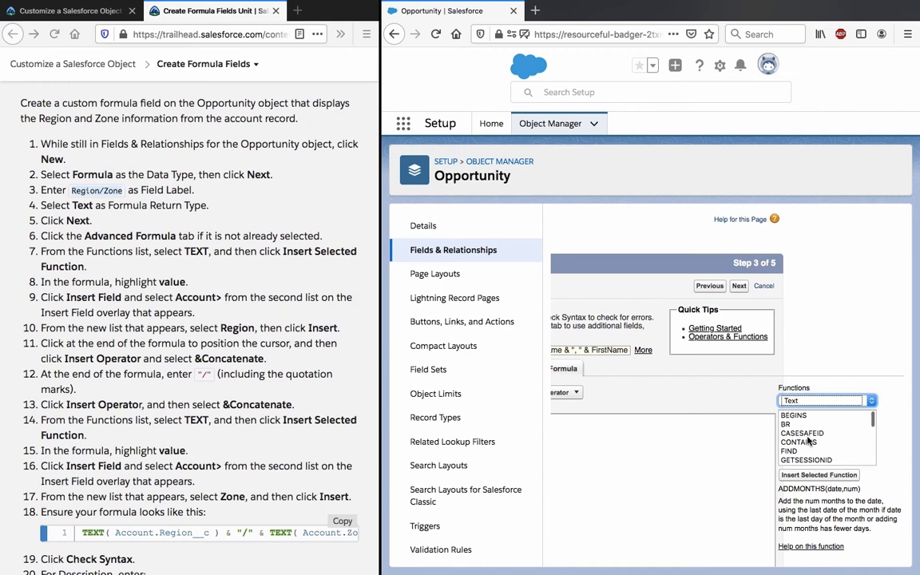
{"action": "scroll", "coordinate": [807, 435], "scroll_direction": "down", "scroll_amount": 6}
{"action": "left_click", "coordinate": [799, 434]}
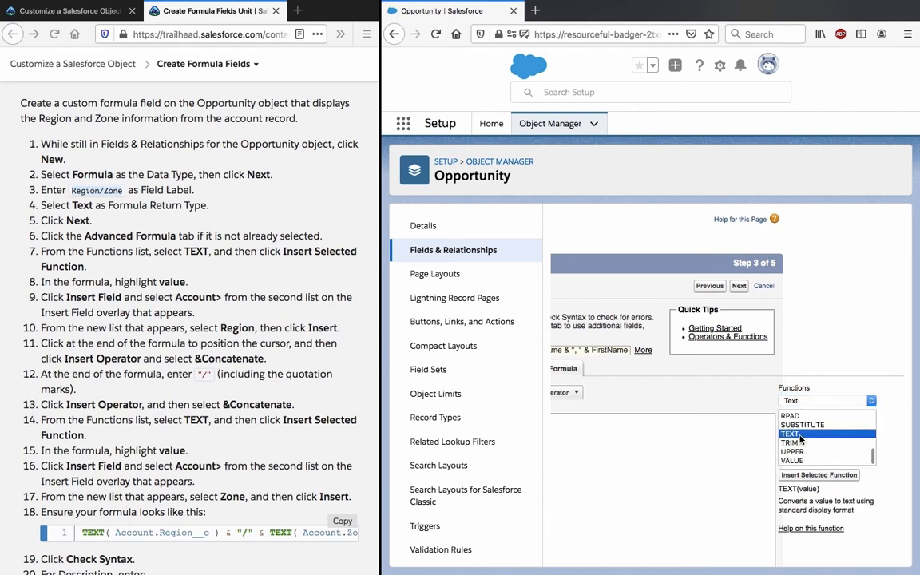
{"action": "left_click", "coordinate": [630, 484]}
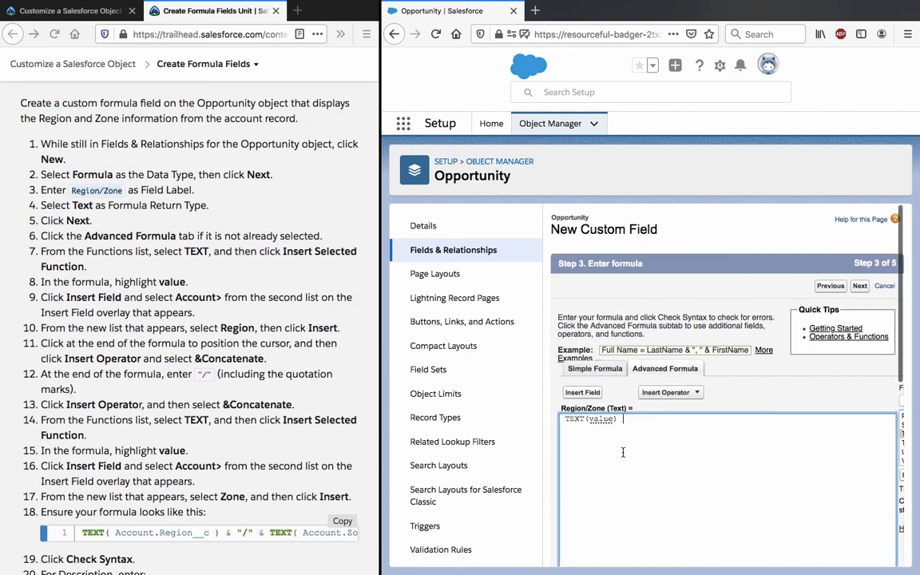
- Replace the value placeholder in the TEXT function with the Region field of the related Account
{"action": "double_click", "coordinate": [593, 419]}
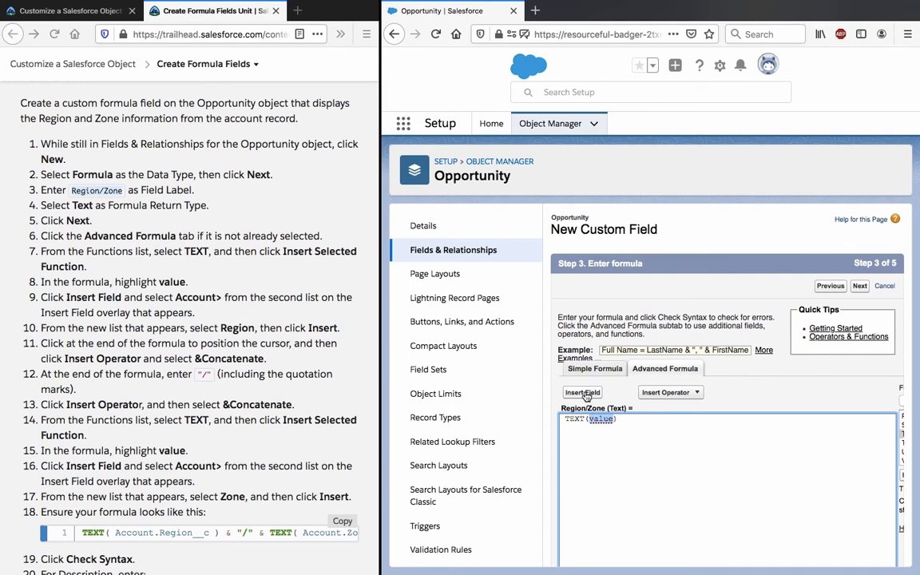
{"action": "left_click", "coordinate": [582, 392]}
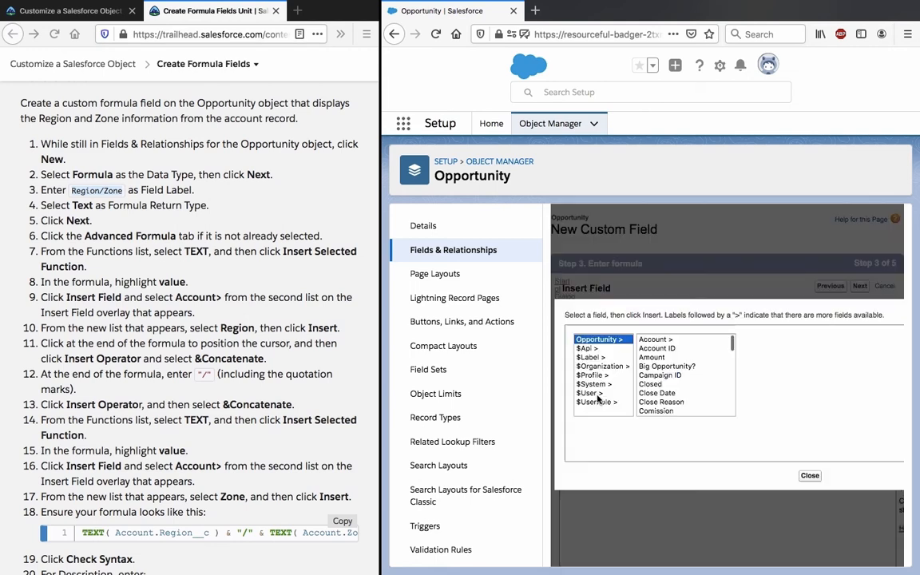
{"action": "left_click", "coordinate": [676, 339]}
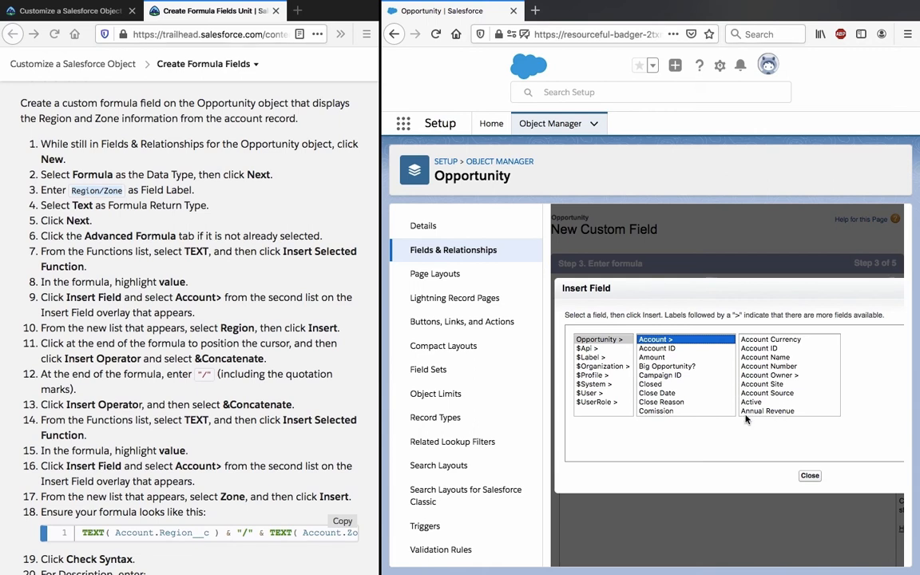
{"action": "left_click", "coordinate": [761, 385]}
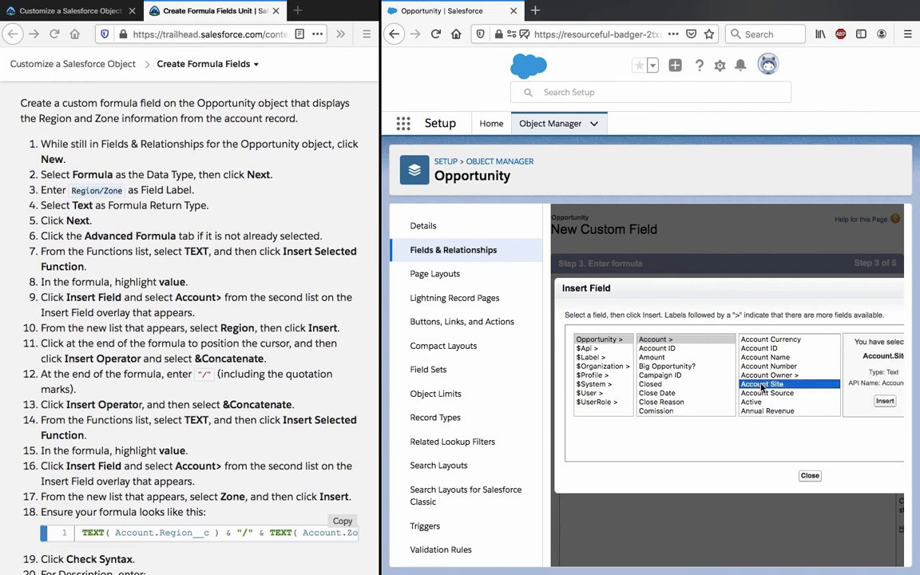
{"action": "scroll", "coordinate": [767, 383], "scroll_direction": "down", "scroll_amount": 5}
{"action": "left_click", "coordinate": [817, 413]}
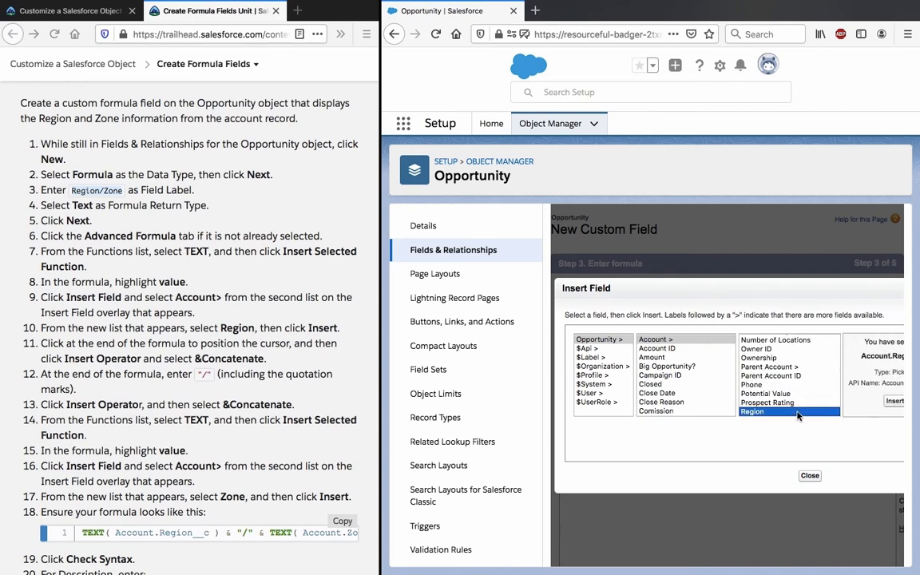
{"action": "left_click", "coordinate": [894, 400]}
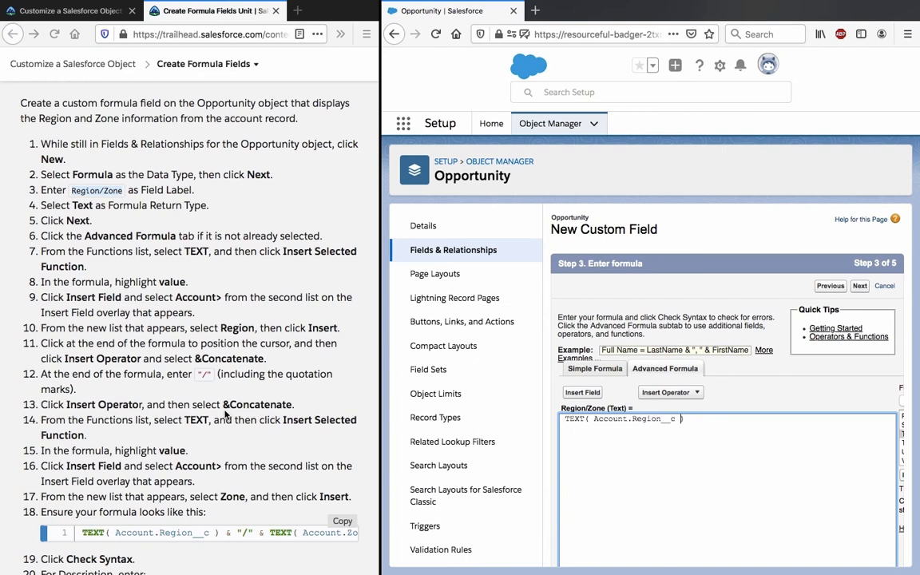
- Append the & Concatenate operator at the end of the Region/Zone formula
{"action": "scroll", "coordinate": [226, 414], "scroll_direction": "down", "scroll_amount": 2}
{"action": "scroll", "coordinate": [226, 414], "scroll_direction": "down", "scroll_amount": 3}
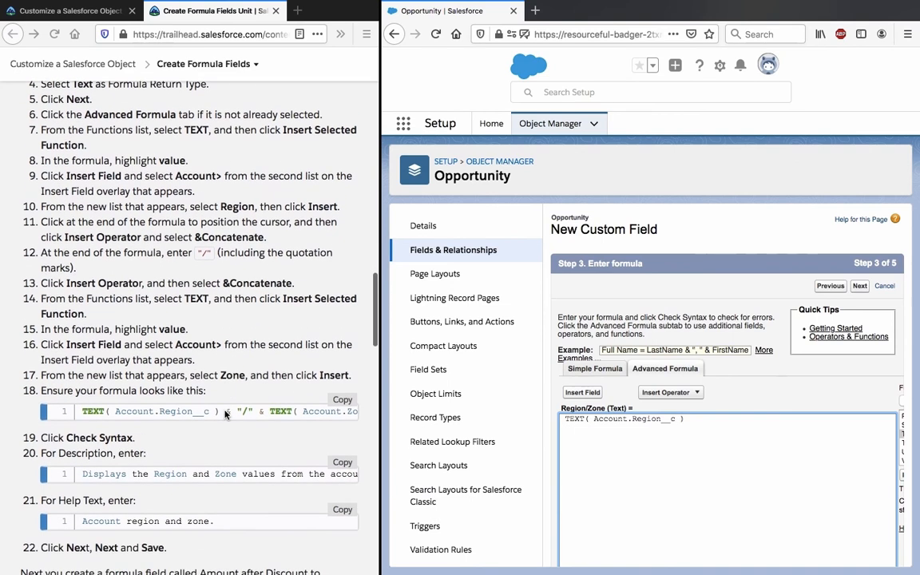
{"action": "scroll", "coordinate": [226, 415], "scroll_direction": "down", "scroll_amount": 1}
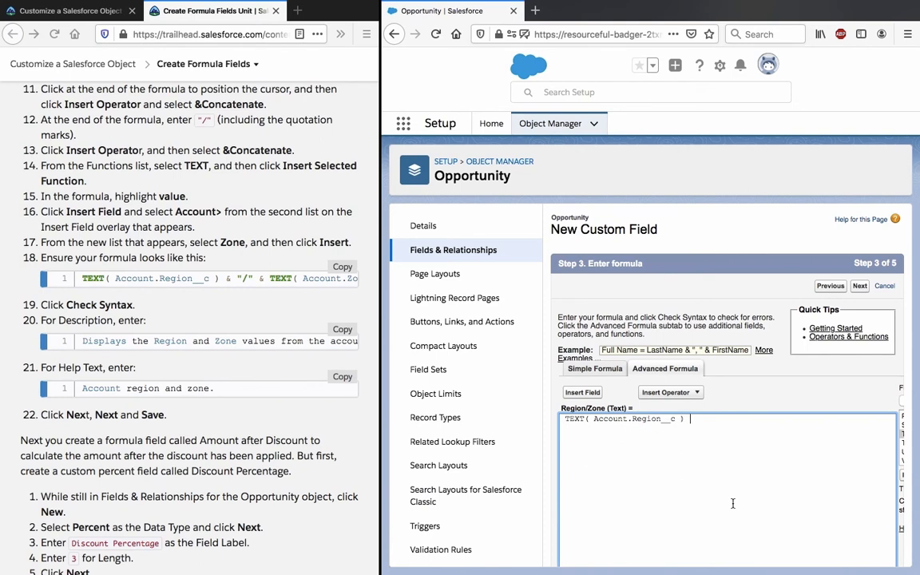
{"action": "left_click", "coordinate": [694, 395]}
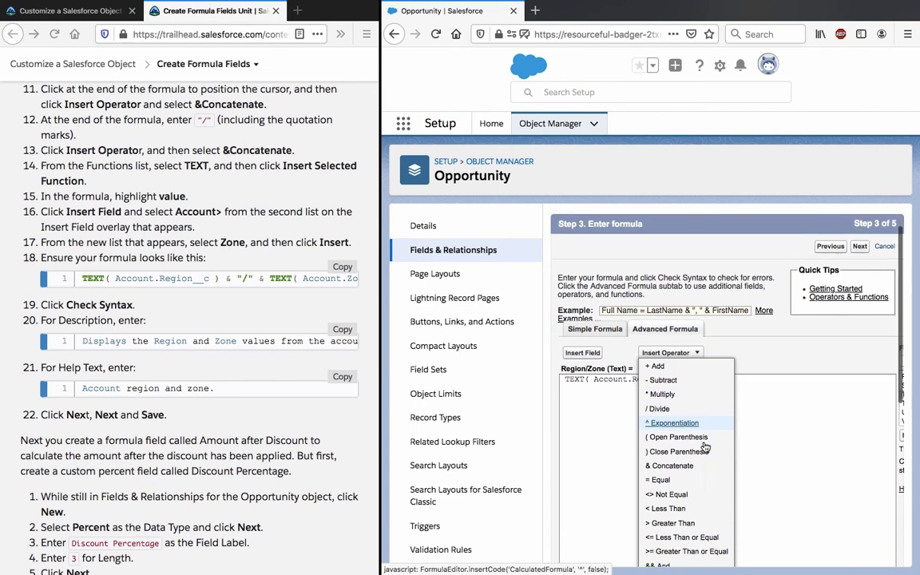
{"action": "scroll", "coordinate": [702, 415], "scroll_direction": "down", "scroll_amount": 3}
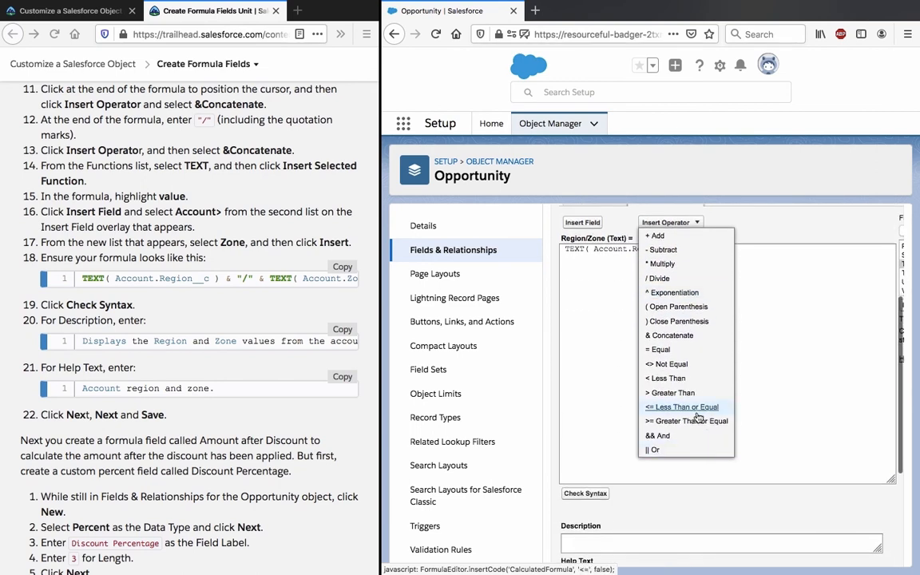
{"action": "left_click", "coordinate": [675, 336]}
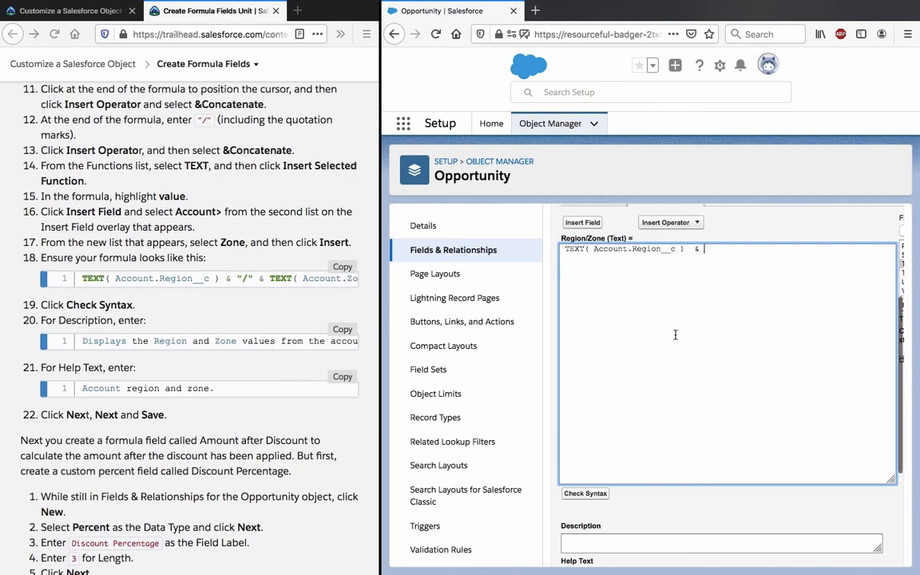
- Insert the TEXT function after the & operator in the Region/Zone formula
{"action": "scroll", "coordinate": [675, 334], "scroll_direction": "right", "scroll_amount": 5}
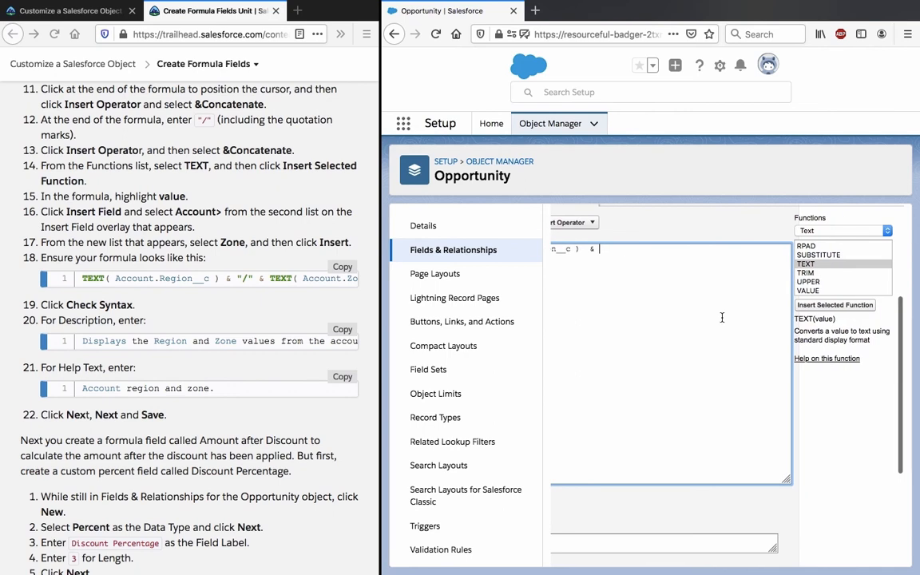
{"action": "left_click", "coordinate": [831, 265]}
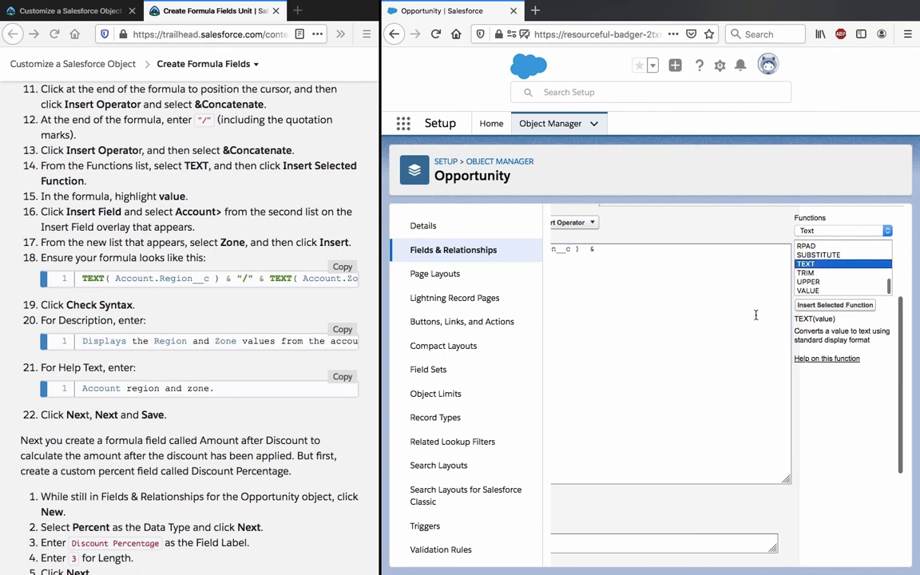
{"action": "left_click", "coordinate": [839, 306]}
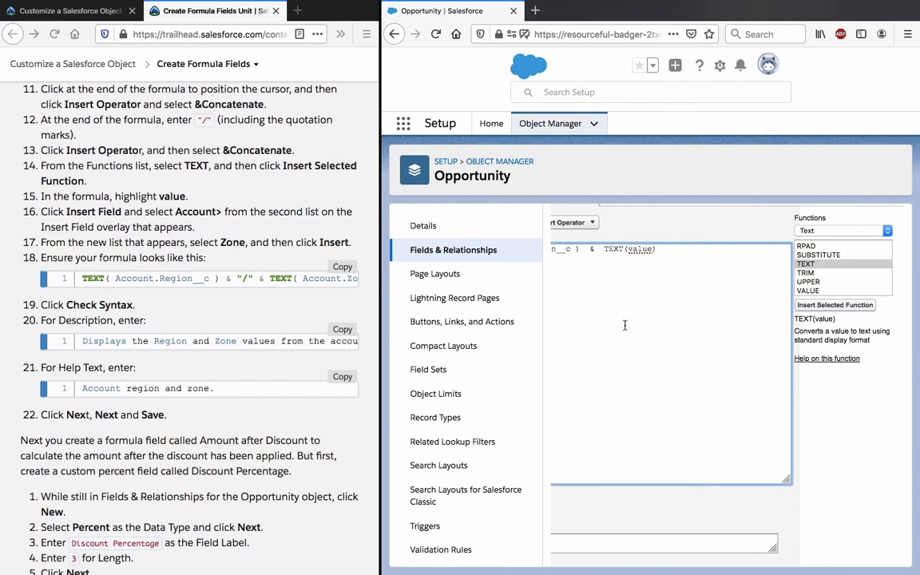
- Replace the value placeholder in the second TEXT function with the Zone field of the related Account
{"action": "double_click", "coordinate": [639, 249]}
{"action": "scroll", "coordinate": [607, 239], "scroll_direction": "left", "scroll_amount": 3}
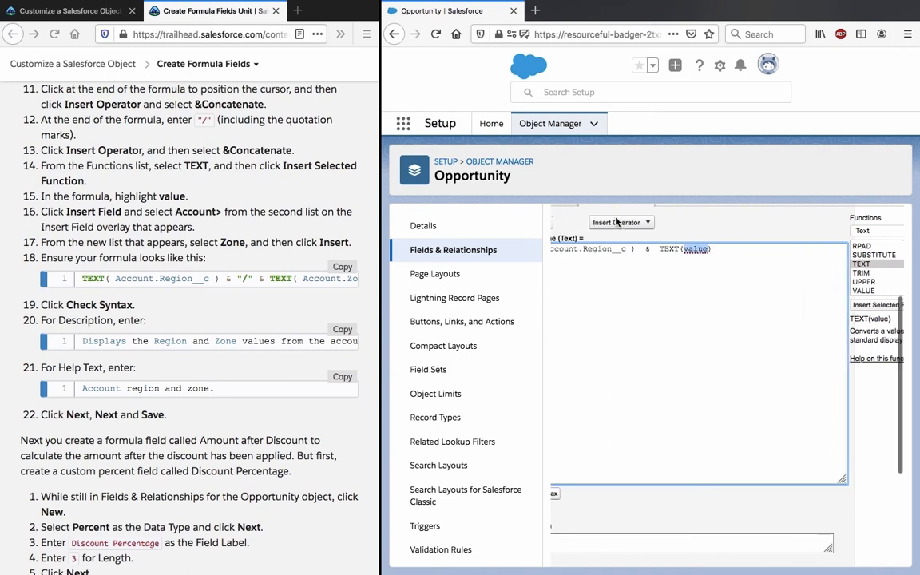
{"action": "left_click", "coordinate": [584, 224]}
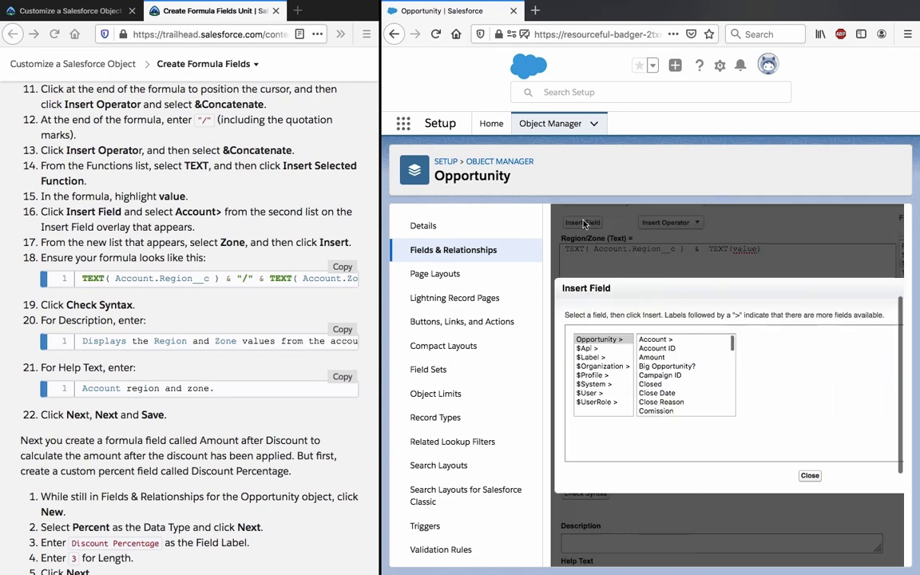
{"action": "left_click", "coordinate": [671, 340]}
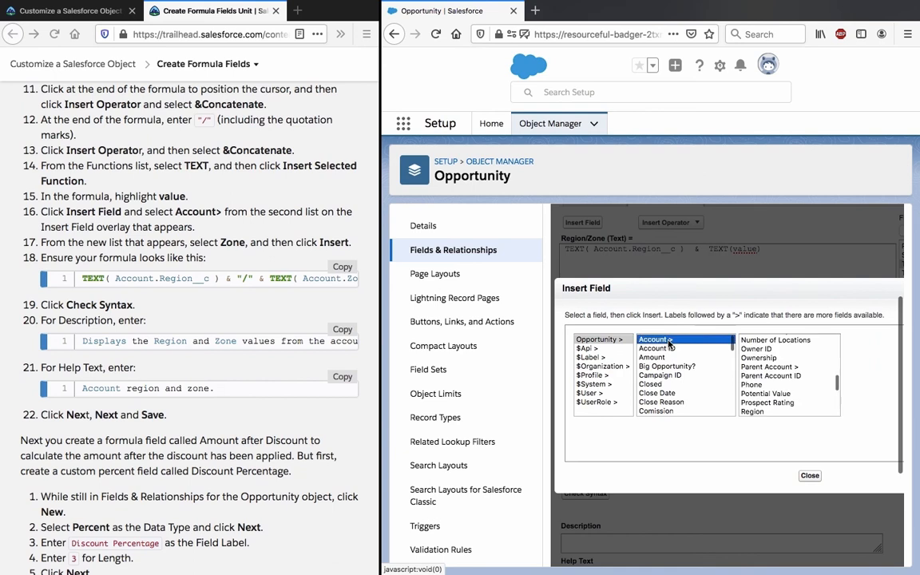
{"action": "left_click", "coordinate": [754, 350]}
{"action": "key", "text": "z"}
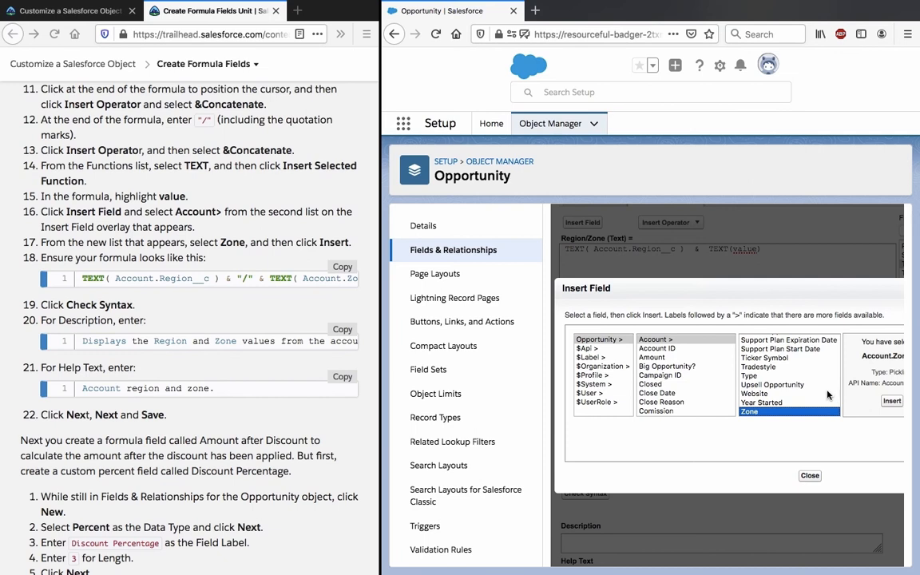
{"action": "left_click", "coordinate": [891, 401]}
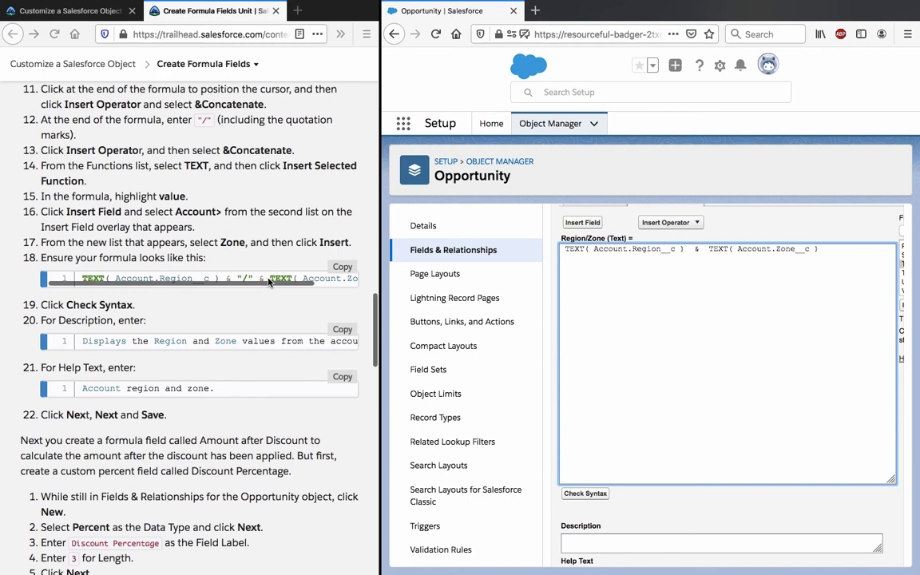
- Add the quoted separator "/" right after the & operator, ahead of the Zone TEXT function
{"action": "scroll", "coordinate": [269, 281], "scroll_direction": "right", "scroll_amount": 3}
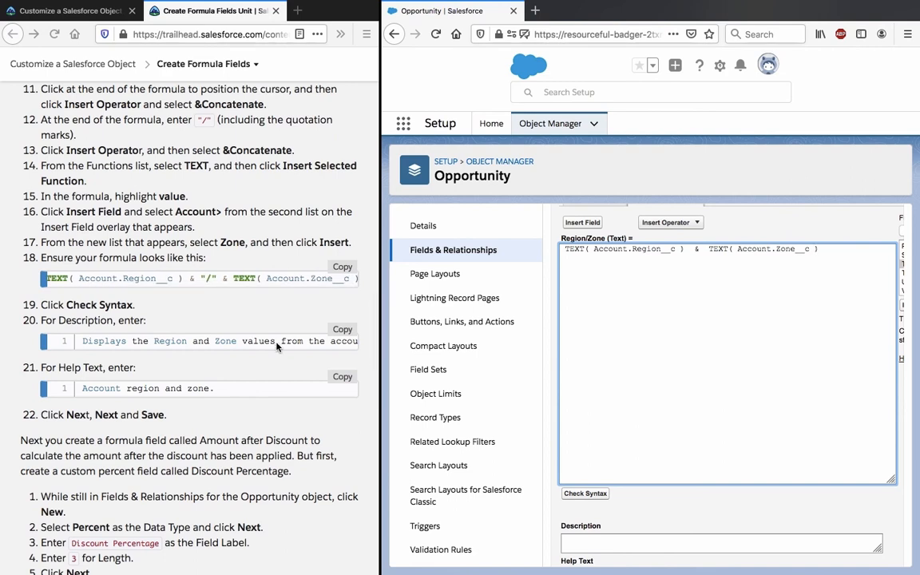
{"action": "scroll", "coordinate": [291, 238], "scroll_direction": "up", "scroll_amount": 2}
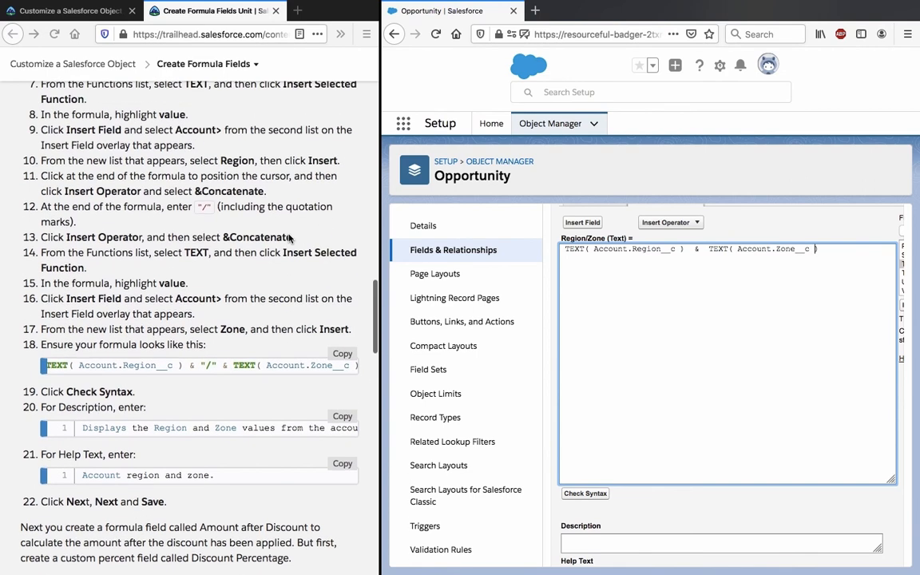
{"action": "left_click", "coordinate": [204, 208]}
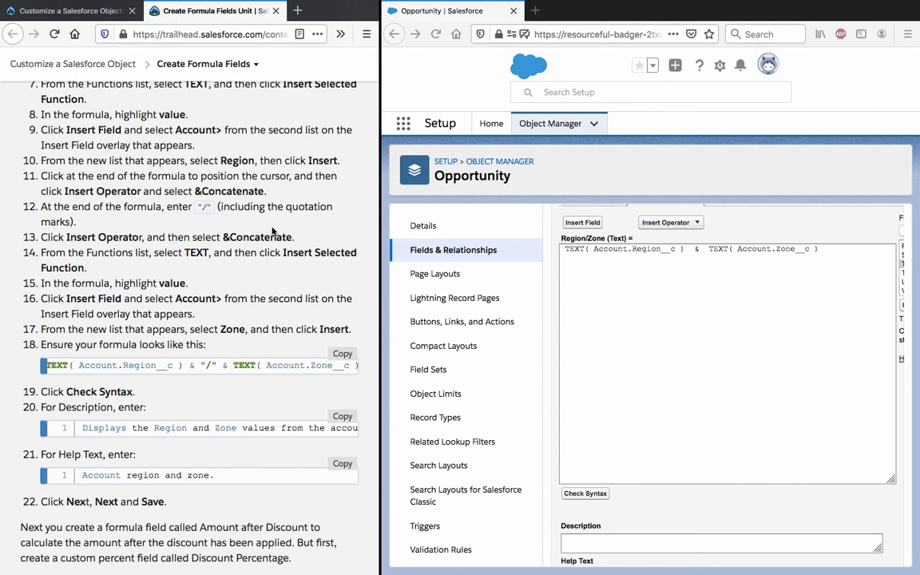
{"action": "left_click", "coordinate": [687, 247]}
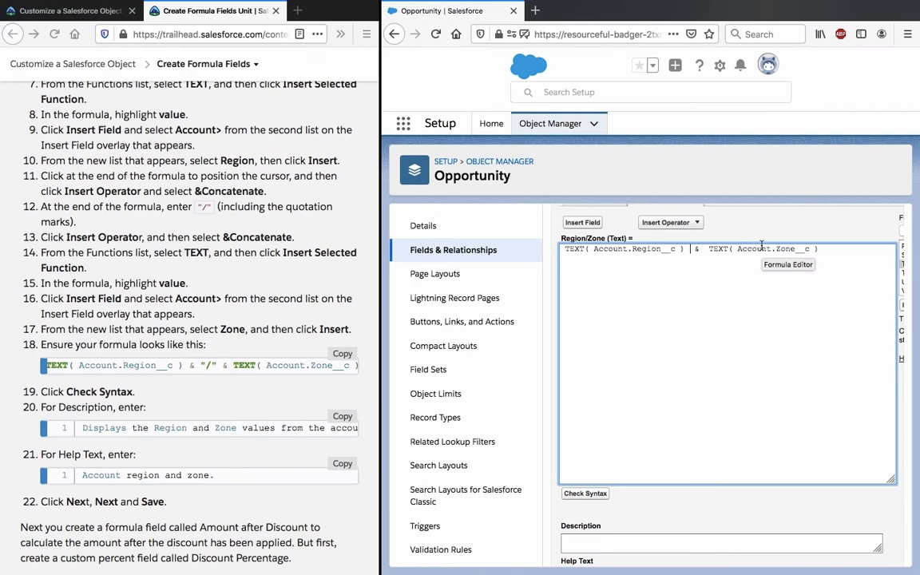
{"action": "left_click", "coordinate": [701, 248]}
{"action": "type", "text": "\"/"}
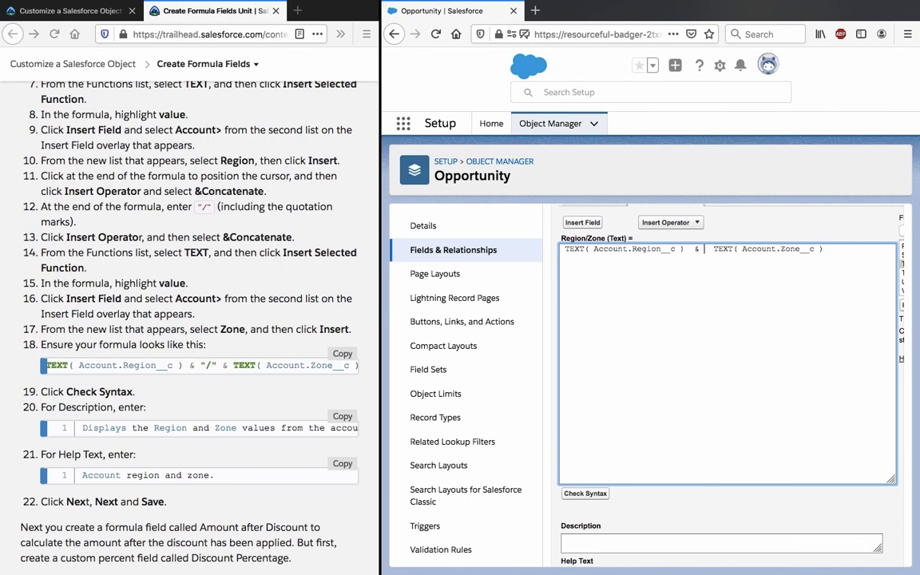
{"action": "type", "text": "\""}
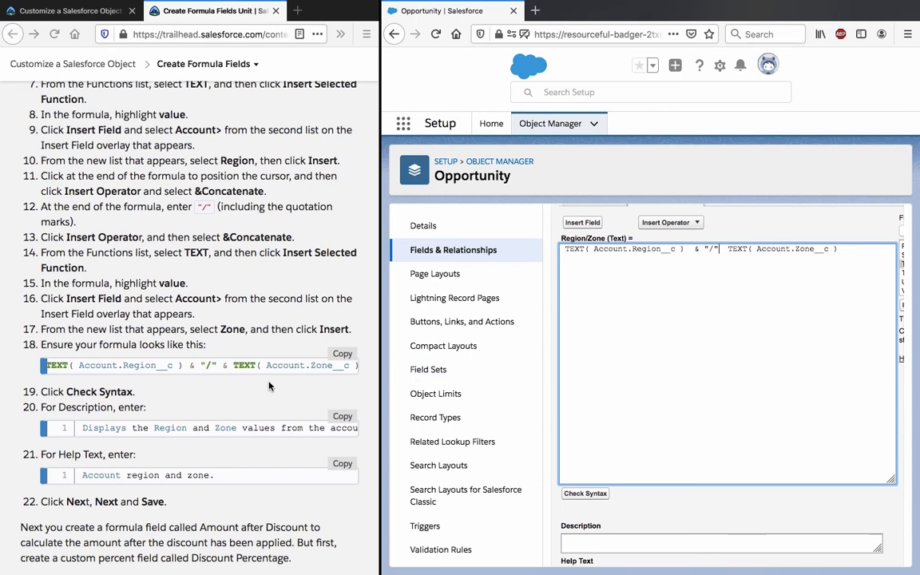
- Check the syntax of the Region/Zone formula and return to the formula text
{"action": "scroll", "coordinate": [226, 367], "scroll_direction": "right", "scroll_amount": 1}
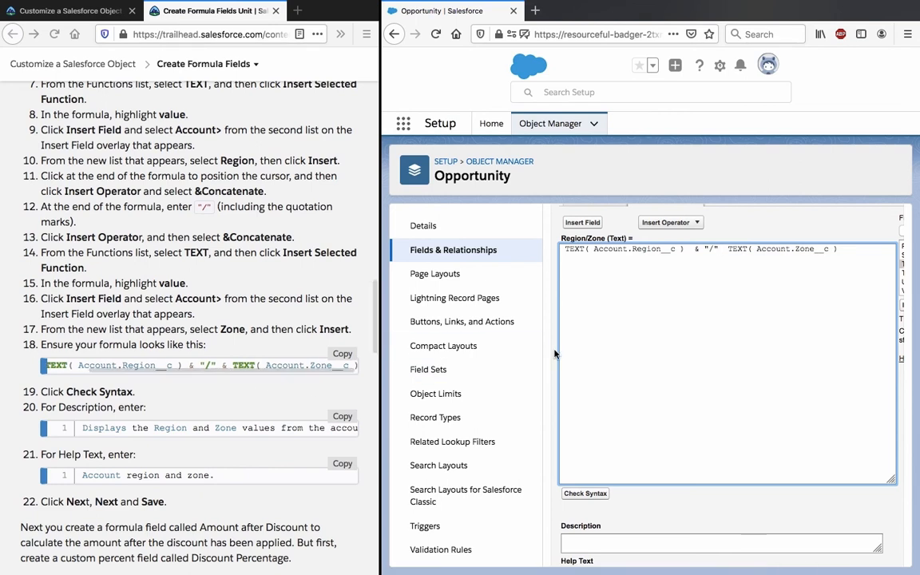
{"action": "scroll", "coordinate": [633, 547], "scroll_direction": "down", "scroll_amount": 1}
{"action": "scroll", "coordinate": [633, 547], "scroll_direction": "down", "scroll_amount": 3}
{"action": "left_click", "coordinate": [584, 363]}
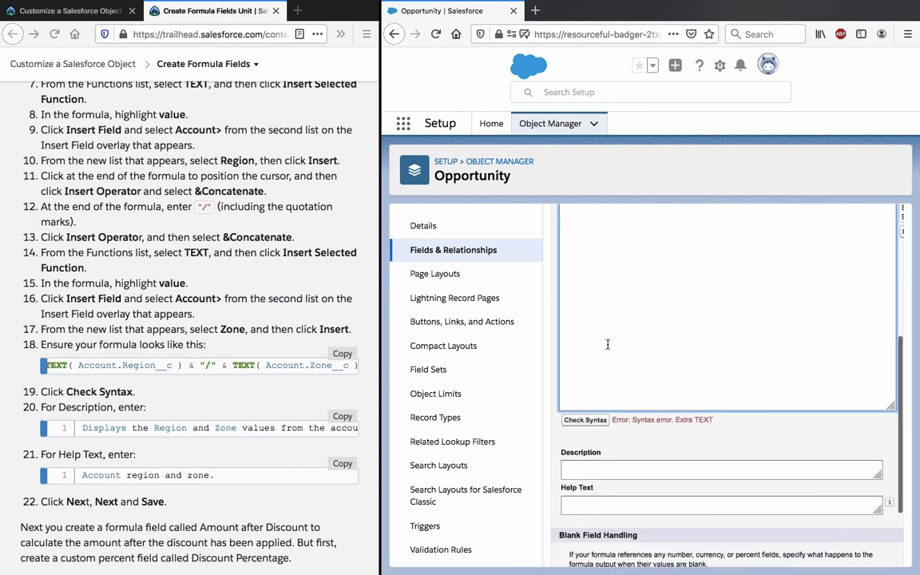
{"action": "scroll", "coordinate": [608, 344], "scroll_direction": "up", "scroll_amount": 1}
{"action": "left_click", "coordinate": [608, 345]}
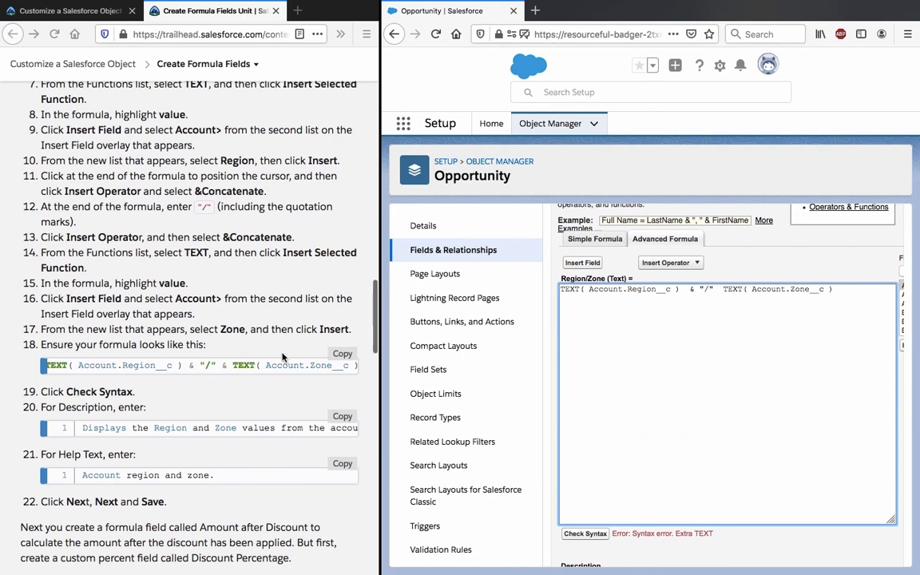
- Add a second & operator between "/" and TEXT( Account.Zone__c ), and recheck the formula's syntax
{"action": "scroll", "coordinate": [284, 370], "scroll_direction": "right", "scroll_amount": 1}
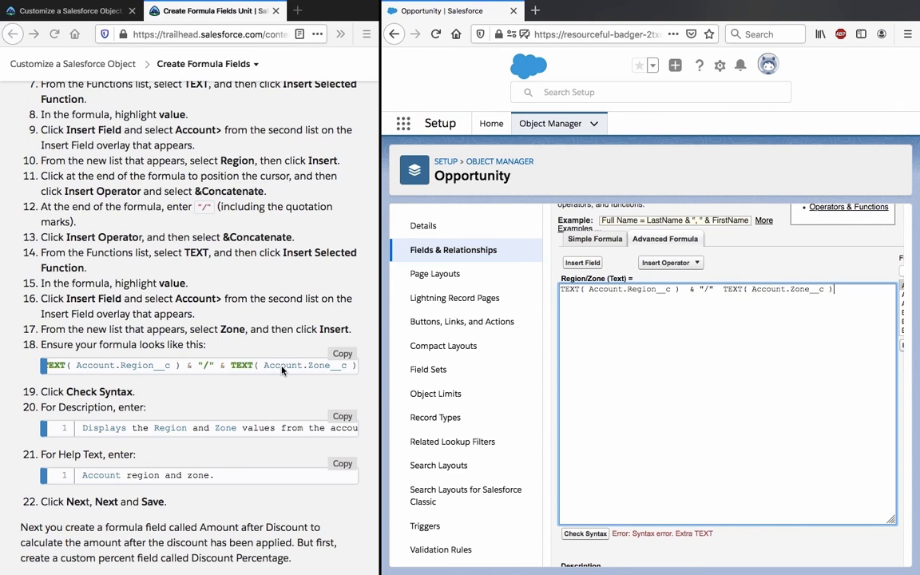
{"action": "scroll", "coordinate": [281, 370], "scroll_direction": "left", "scroll_amount": 2}
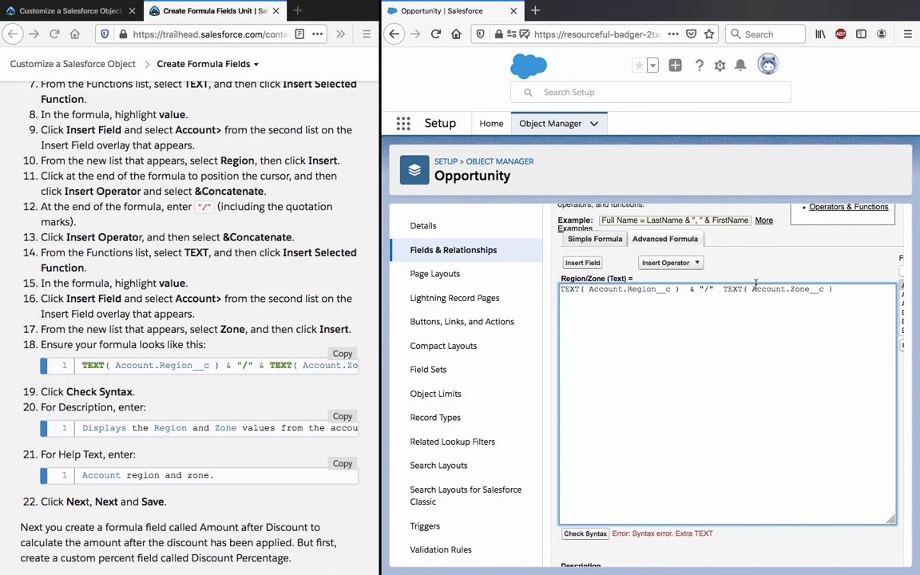
{"action": "left_click", "coordinate": [717, 289]}
{"action": "type", "text": "&"}
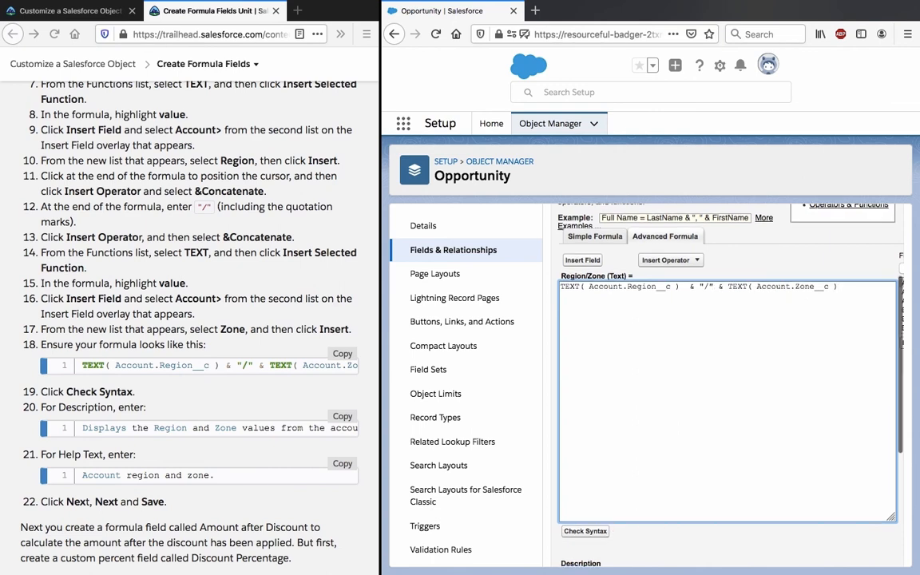
{"action": "scroll", "coordinate": [571, 411], "scroll_direction": "down", "scroll_amount": 2}
{"action": "left_click", "coordinate": [571, 411]}
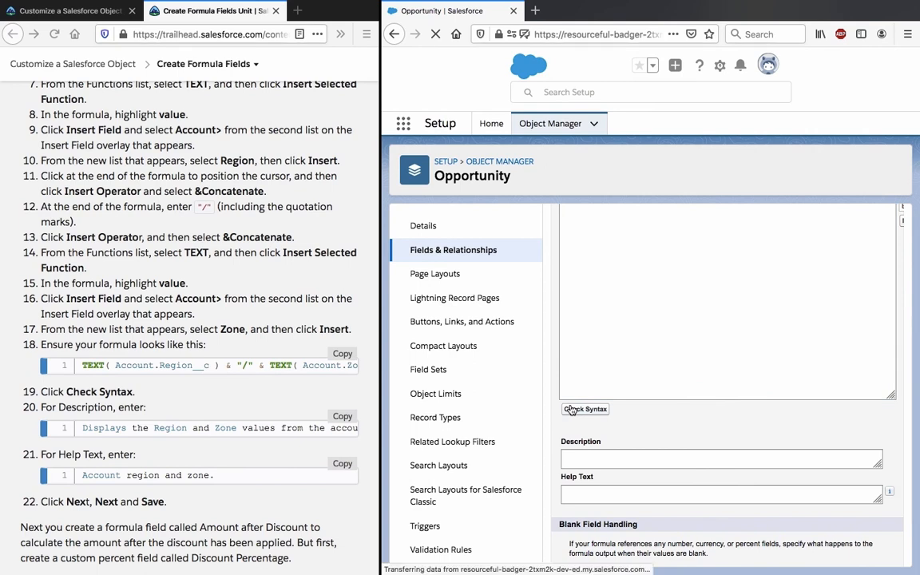
- Search the web for "Concatenate salesforce" and open the concat Function article in Salesforce Help
{"action": "scroll", "coordinate": [571, 407], "scroll_direction": "up", "scroll_amount": 3}
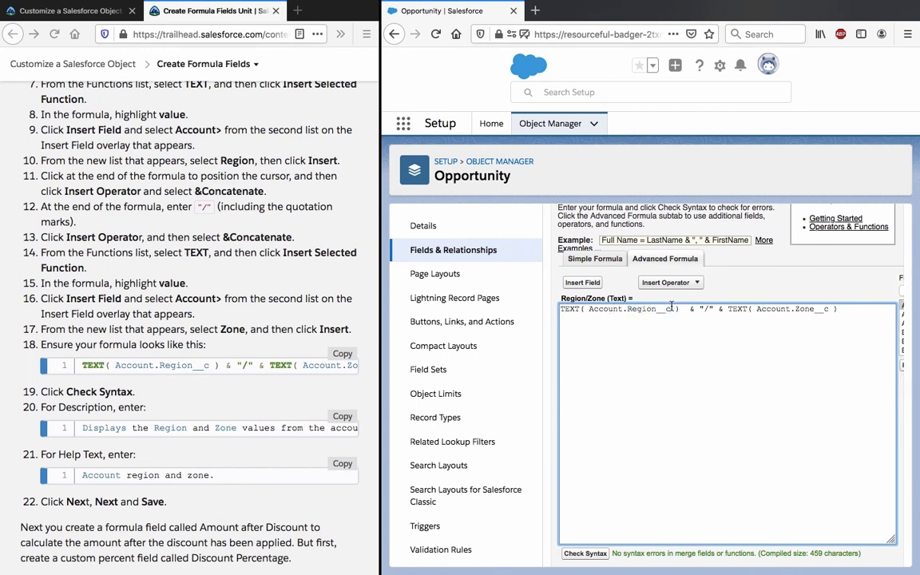
{"action": "left_click", "coordinate": [673, 309]}
{"action": "left_click", "coordinate": [288, 241]}
{"action": "triple_click", "coordinate": [289, 241]}
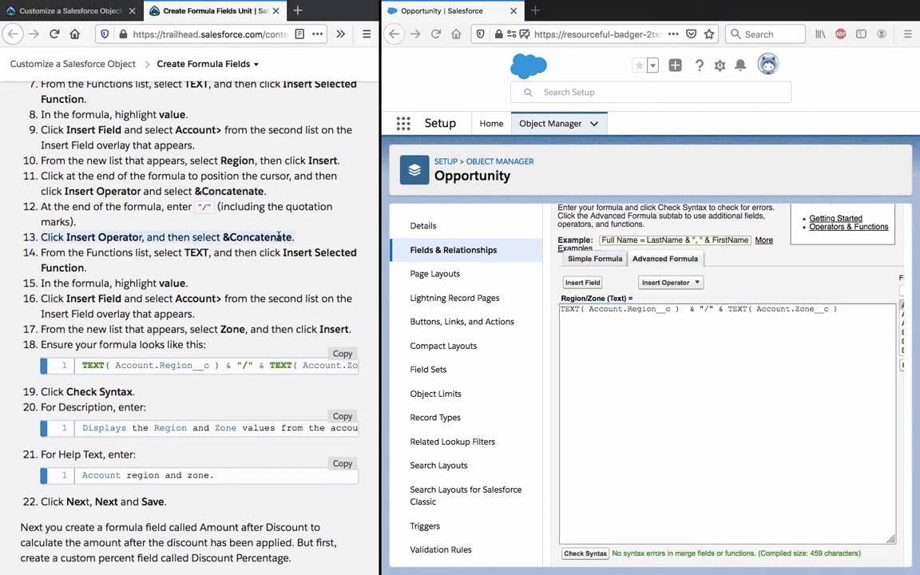
{"action": "right_click", "coordinate": [249, 209]}
{"action": "left_click", "coordinate": [266, 216]}
{"action": "left_click", "coordinate": [238, 244]}
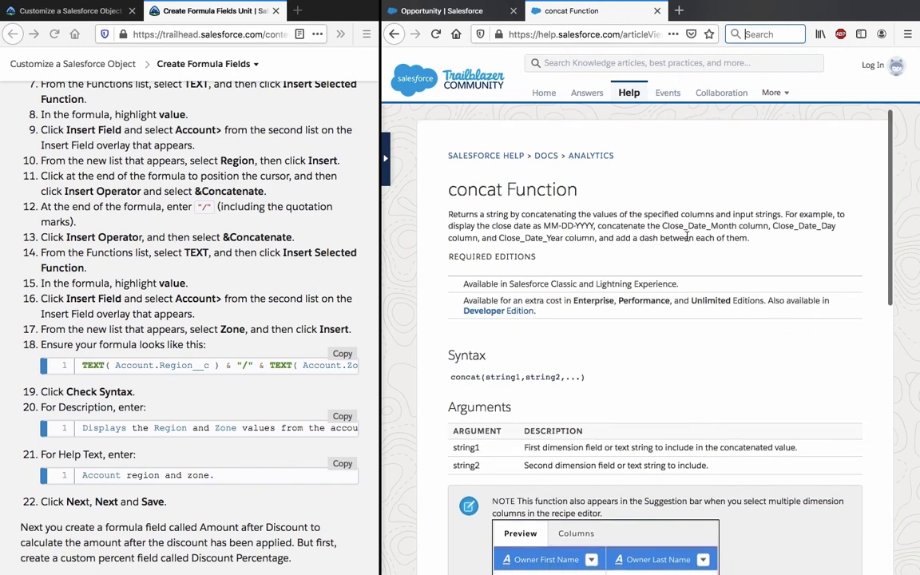
- Read the concat Function syntax and examples, review the other search results on concatenation, and close the help tab
{"action": "scroll", "coordinate": [686, 238], "scroll_direction": "down", "scroll_amount": 2}
{"action": "scroll", "coordinate": [686, 237], "scroll_direction": "down", "scroll_amount": 2}
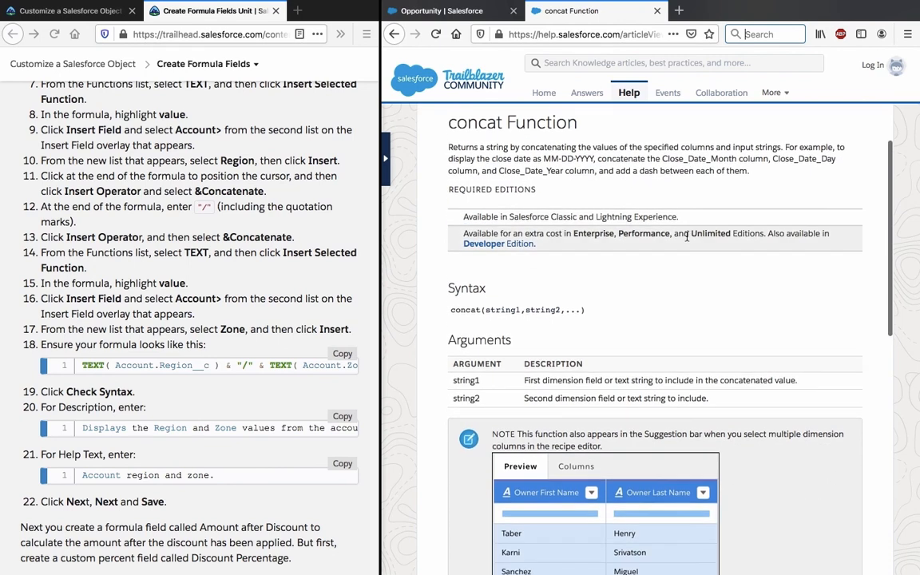
{"action": "scroll", "coordinate": [687, 240], "scroll_direction": "down", "scroll_amount": 3}
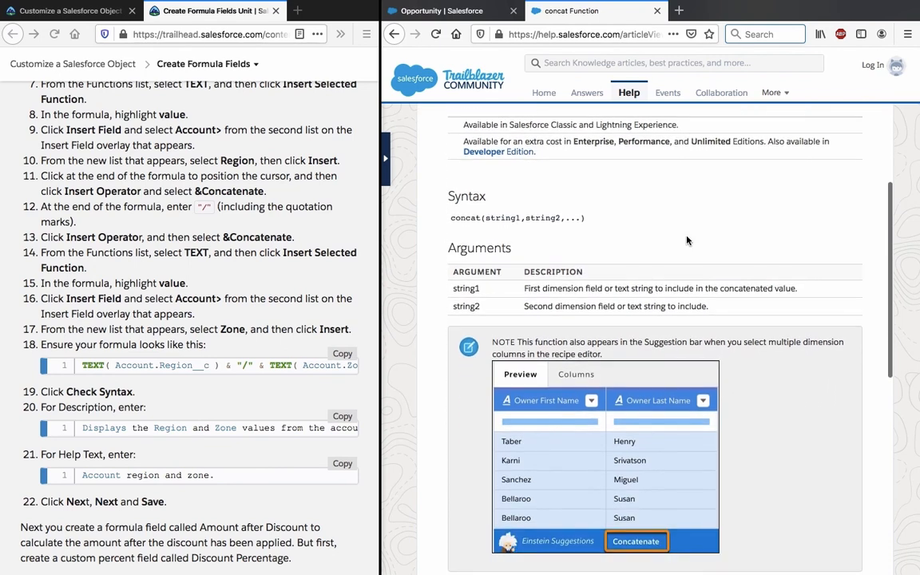
{"action": "scroll", "coordinate": [686, 239], "scroll_direction": "down", "scroll_amount": 10}
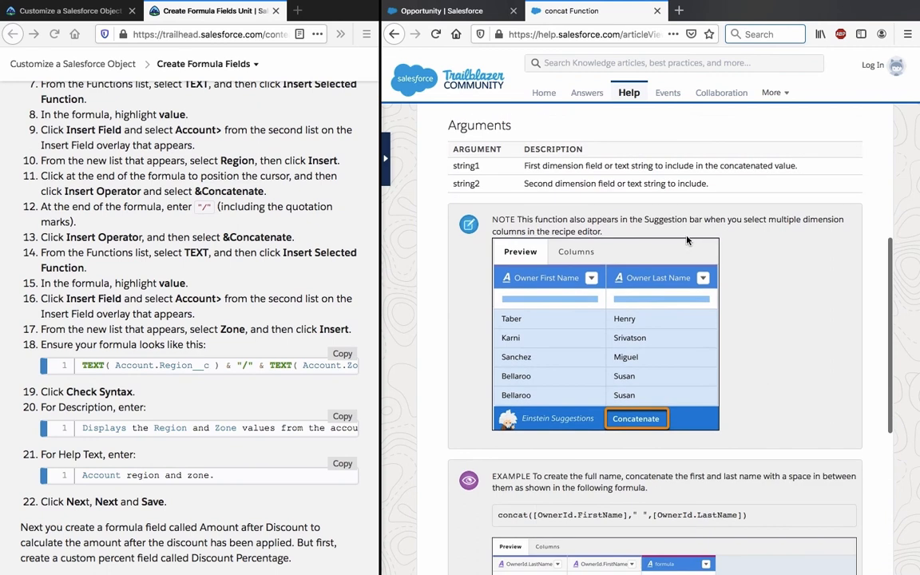
{"action": "scroll", "coordinate": [686, 239], "scroll_direction": "up", "scroll_amount": 7}
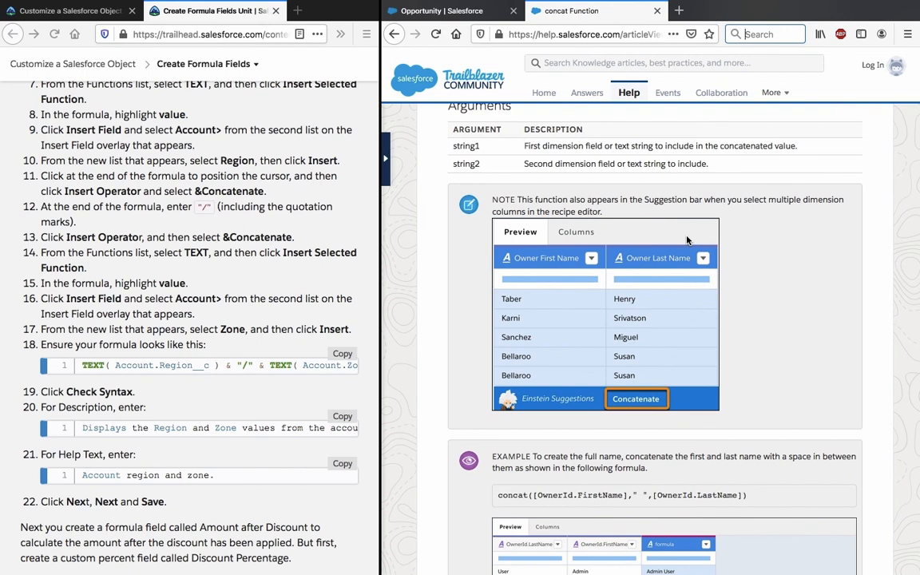
{"action": "scroll", "coordinate": [617, 212], "scroll_direction": "up", "scroll_amount": 3}
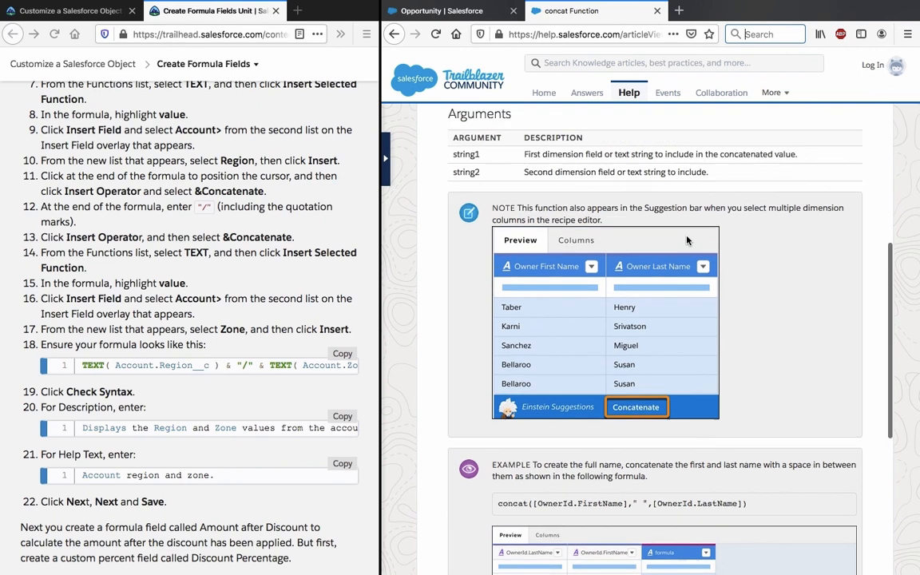
{"action": "left_click", "coordinate": [396, 35]}
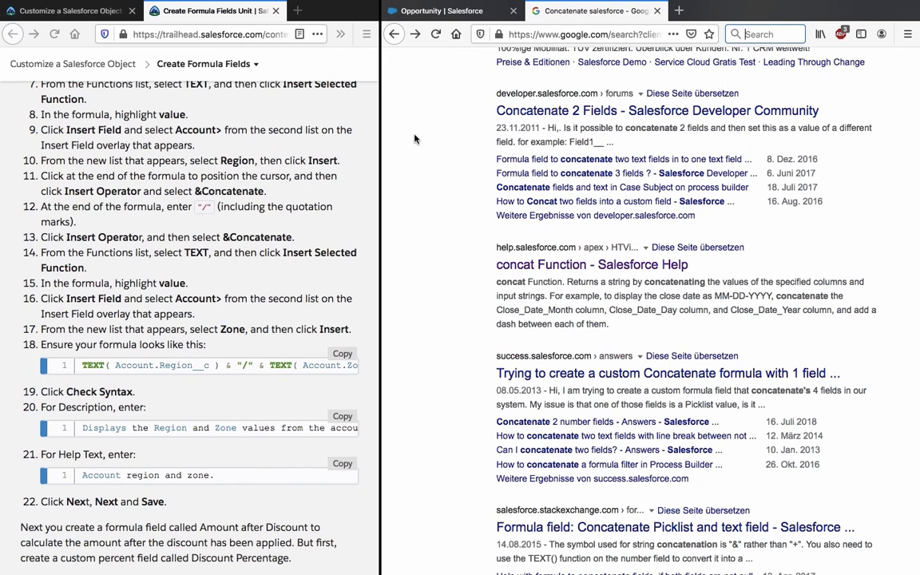
{"action": "scroll", "coordinate": [415, 139], "scroll_direction": "down", "scroll_amount": 3}
{"action": "scroll", "coordinate": [414, 139], "scroll_direction": "down", "scroll_amount": 1}
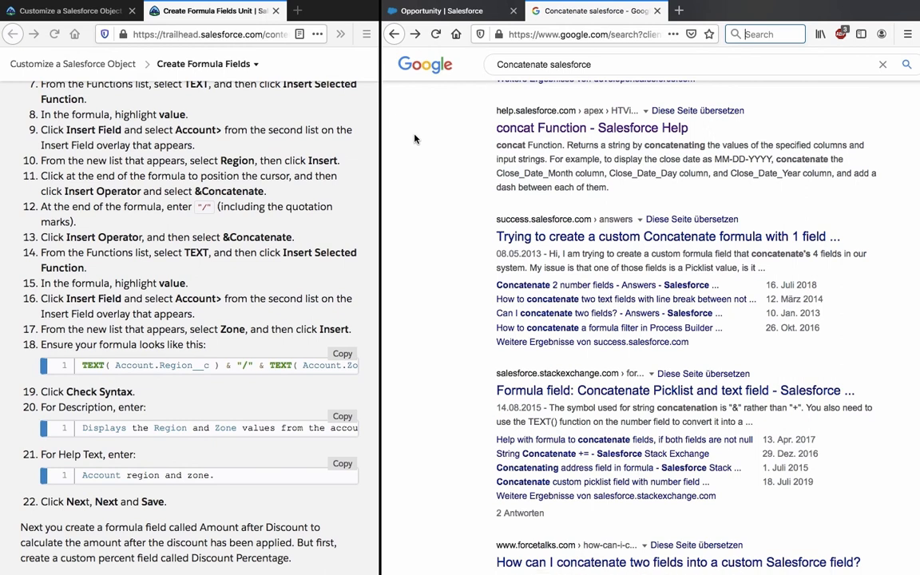
{"action": "left_click", "coordinate": [657, 11]}
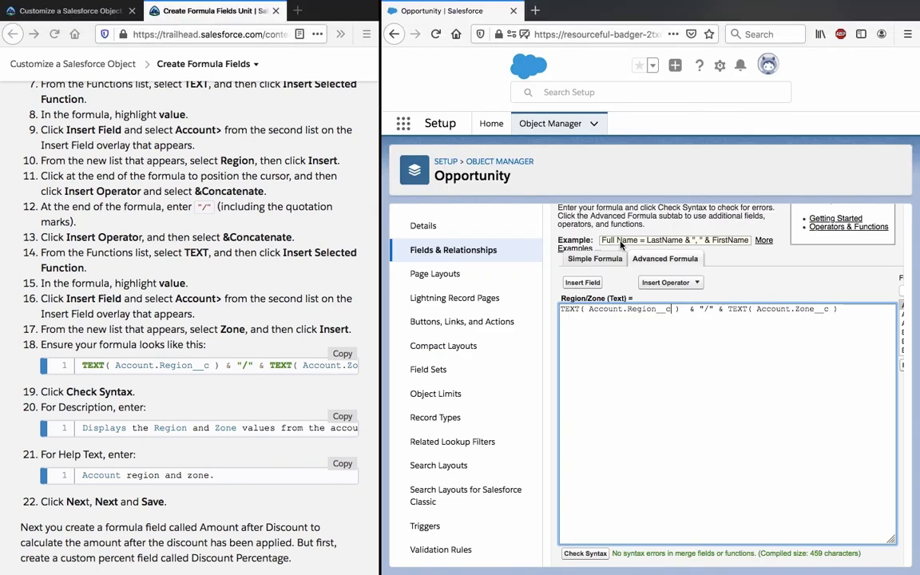
- Set the description to "Displays the Region and Zone values from the account record." and the help text to "Account region and zone."
{"action": "scroll", "coordinate": [126, 390], "scroll_direction": "down", "scroll_amount": 2}
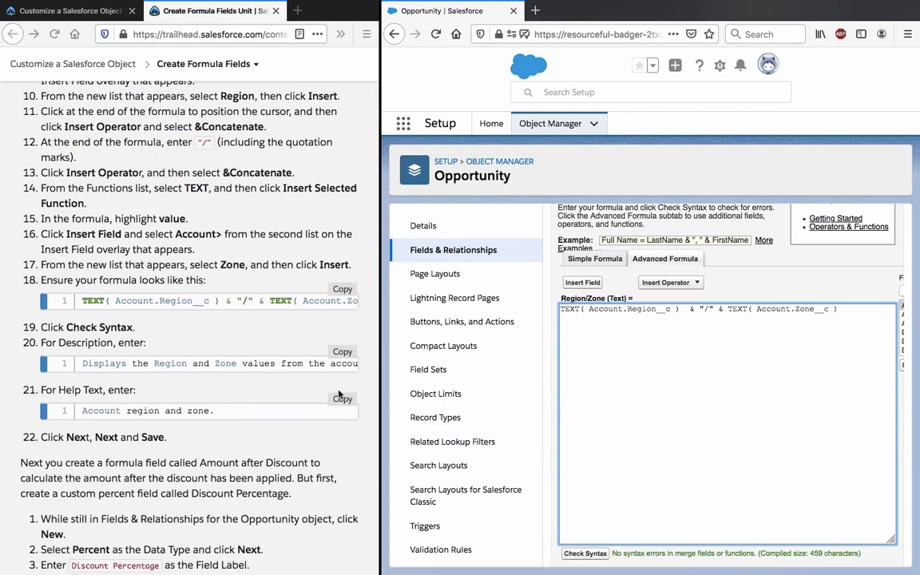
{"action": "left_click", "coordinate": [342, 351]}
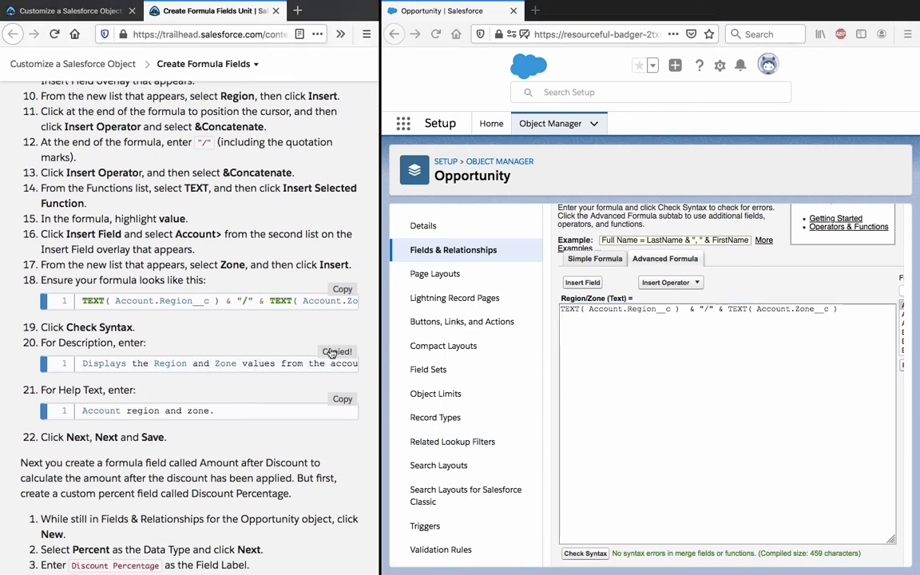
{"action": "scroll", "coordinate": [589, 409], "scroll_direction": "down", "scroll_amount": 5}
{"action": "left_click", "coordinate": [591, 384]}
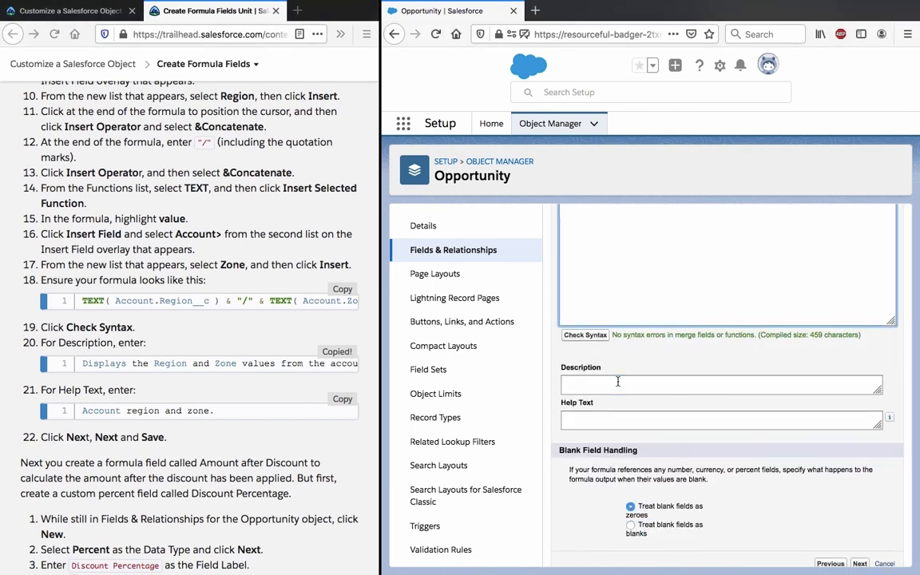
{"action": "key", "text": "ctrl+v"}
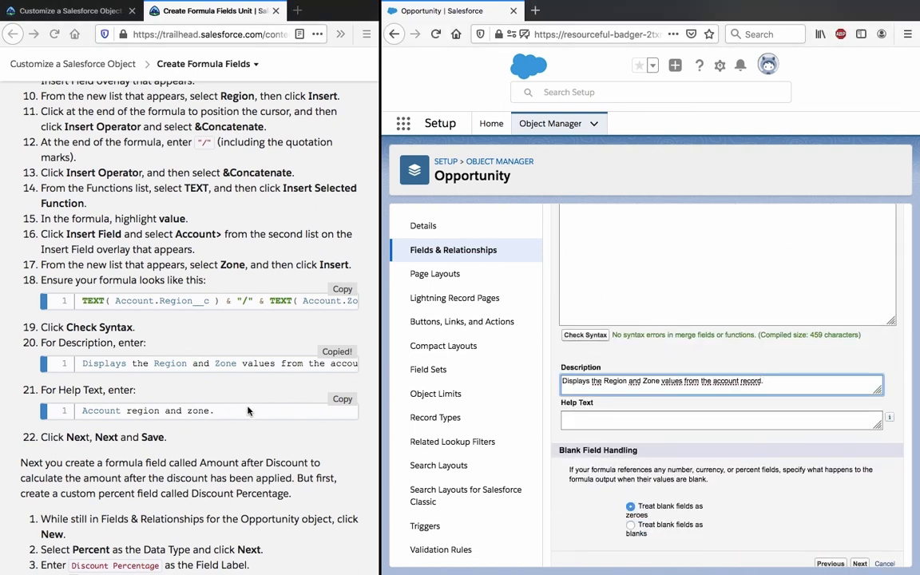
{"action": "left_click", "coordinate": [342, 398]}
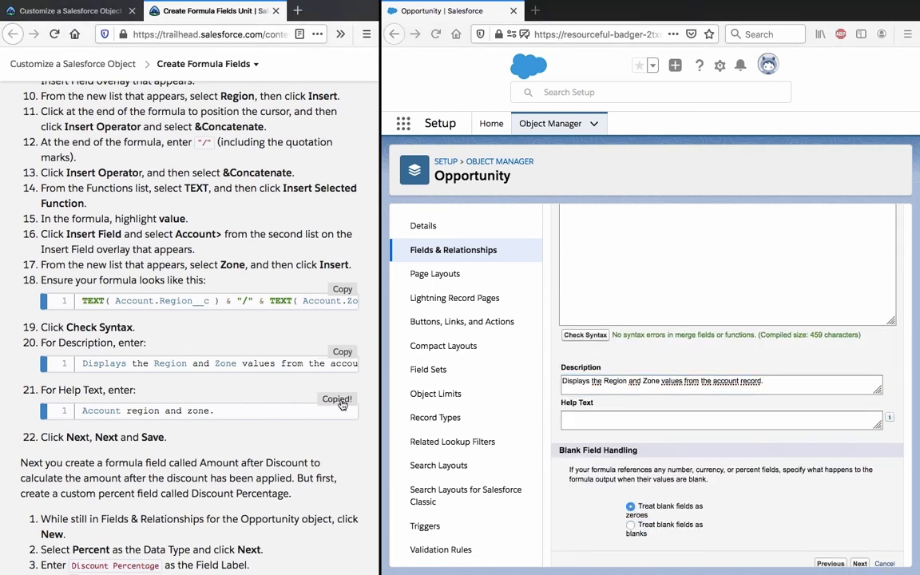
{"action": "left_click", "coordinate": [627, 428]}
{"action": "left_click", "coordinate": [627, 429]}
{"action": "key", "text": "ctrl+v"}
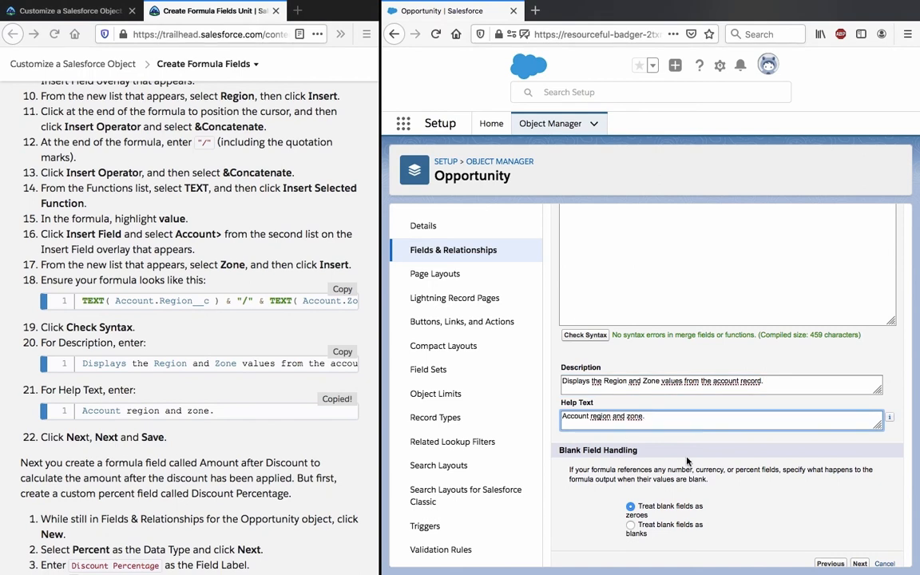
- Accept the default field-level security and page layouts, and save the Region/Zone formula field
{"action": "scroll", "coordinate": [687, 461], "scroll_direction": "down", "scroll_amount": 1}
{"action": "left_click", "coordinate": [858, 551]}
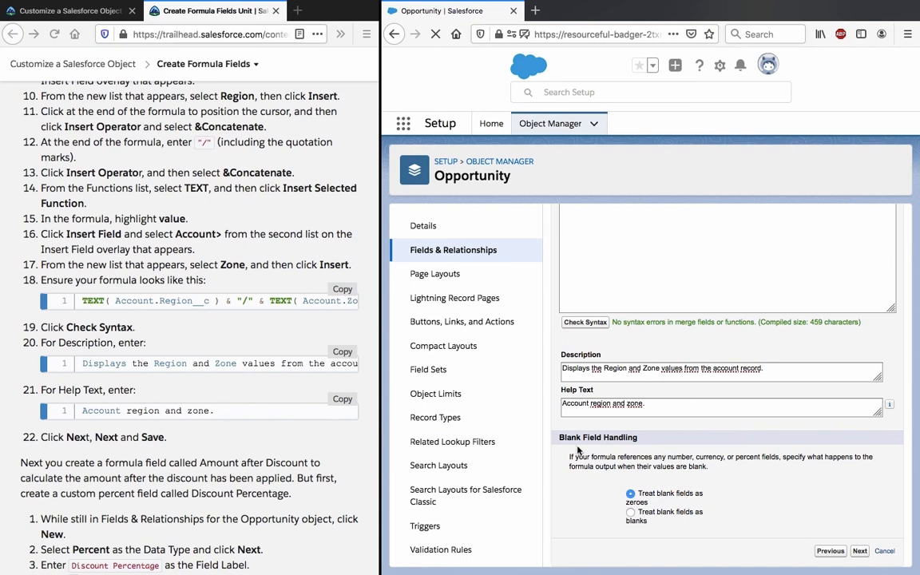
{"action": "scroll", "coordinate": [580, 450], "scroll_direction": "down", "scroll_amount": 5}
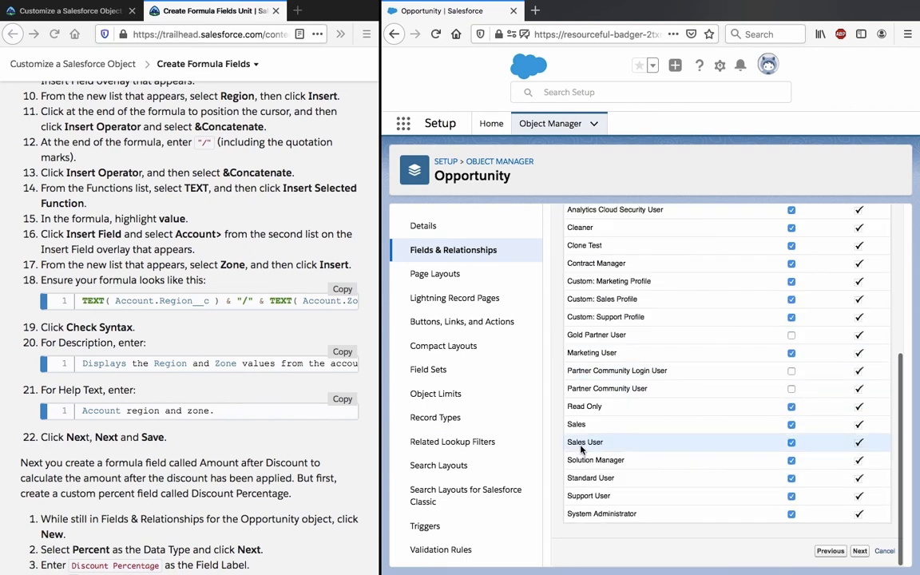
{"action": "left_click", "coordinate": [860, 552]}
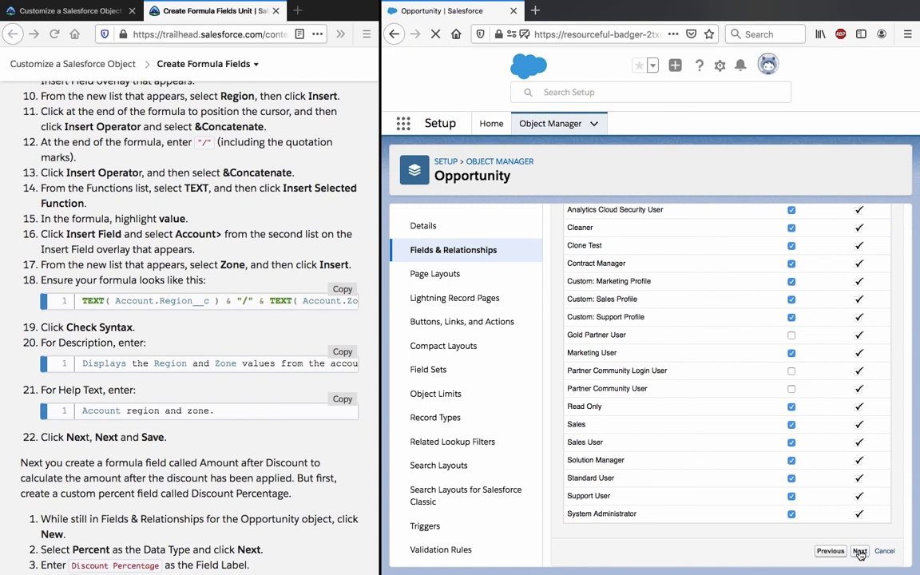
{"action": "left_click", "coordinate": [856, 539]}
- Start a new custom field on the Opportunity object with Percent as the data type and proceed to its details
{"action": "scroll", "coordinate": [151, 399], "scroll_direction": "down", "scroll_amount": 4}
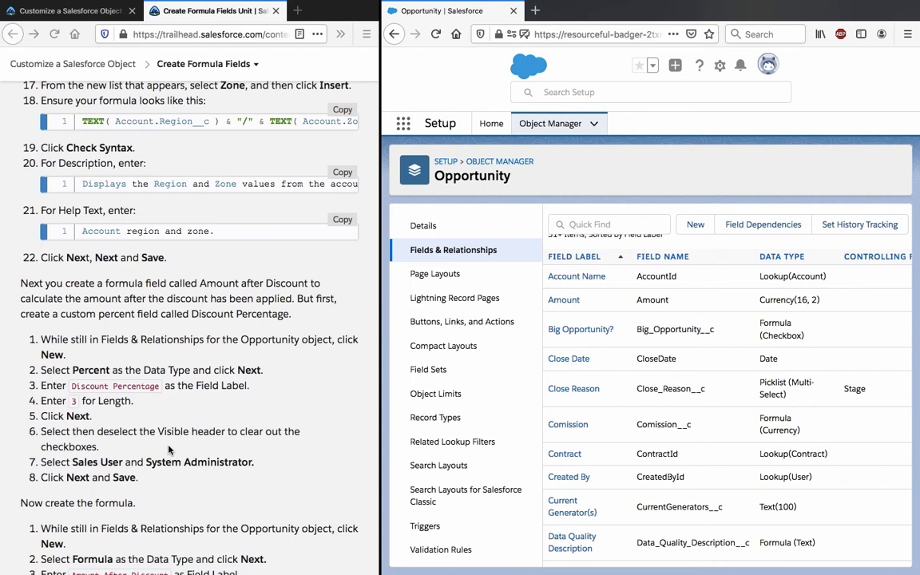
{"action": "scroll", "coordinate": [169, 449], "scroll_direction": "down", "scroll_amount": 2}
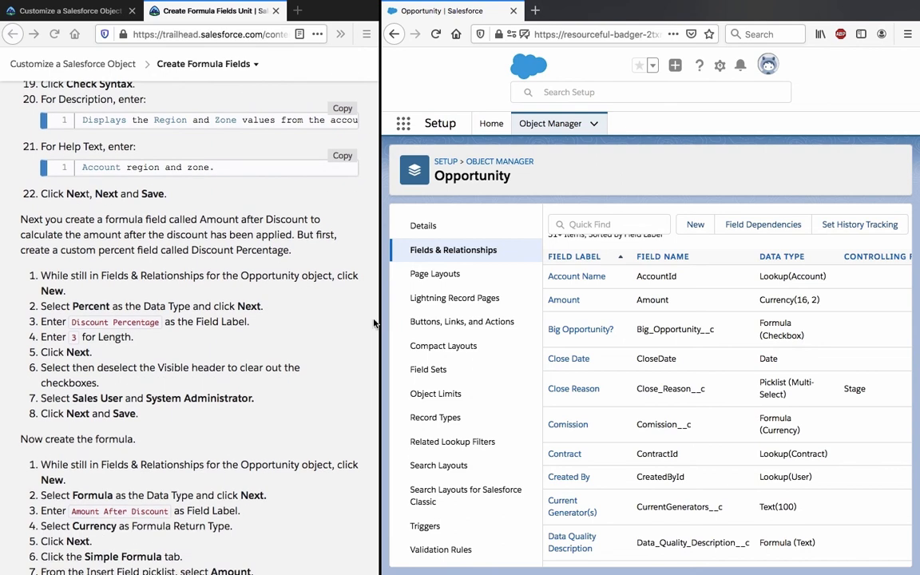
{"action": "left_click", "coordinate": [695, 224]}
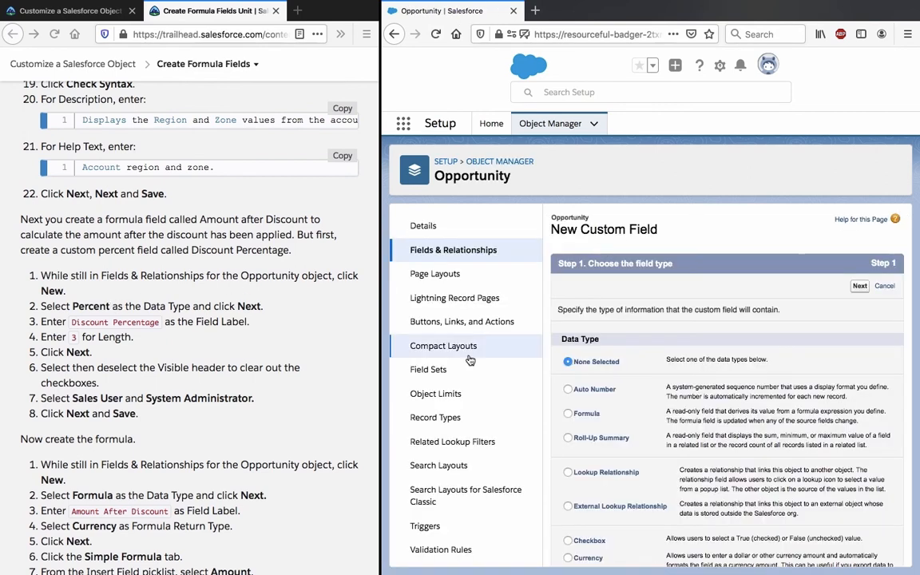
{"action": "scroll", "coordinate": [701, 391], "scroll_direction": "down", "scroll_amount": 5}
{"action": "scroll", "coordinate": [679, 399], "scroll_direction": "down", "scroll_amount": 4}
{"action": "left_click", "coordinate": [568, 387]}
{"action": "scroll", "coordinate": [570, 389], "scroll_direction": "up", "scroll_amount": 10}
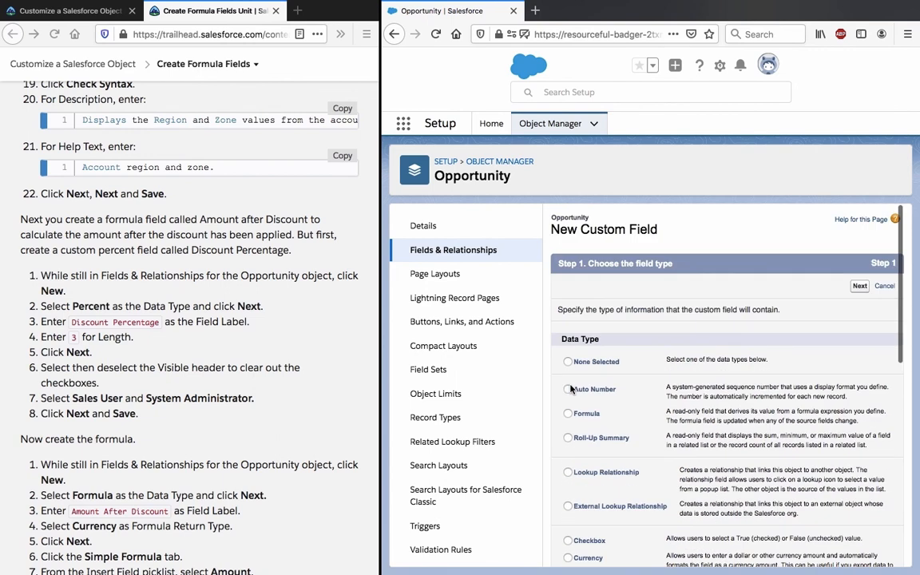
{"action": "left_click", "coordinate": [859, 287]}
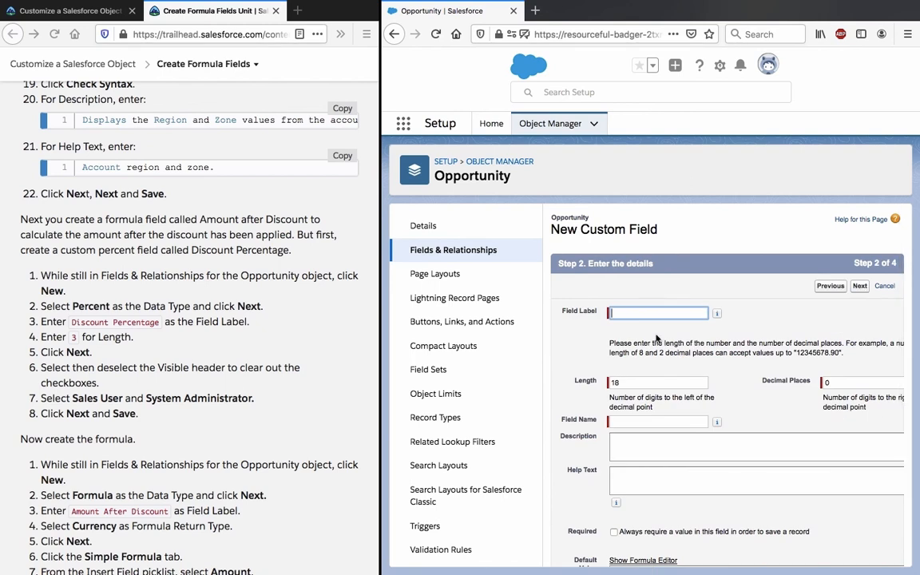
- Label the percent field Discount Percentage, set its length to 3, and continue to field-level security
{"action": "left_click", "coordinate": [72, 322]}
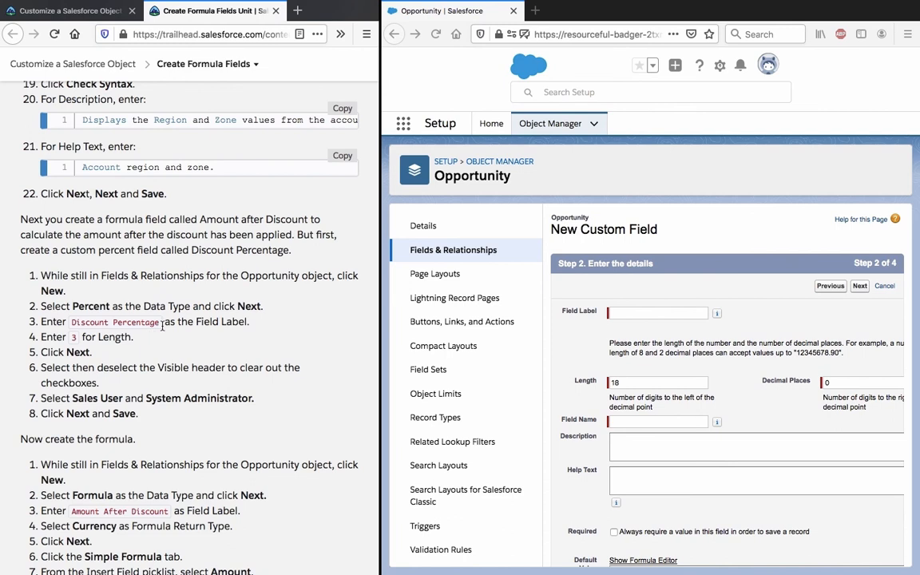
{"action": "left_click_drag", "start_coordinate": [158, 322], "coordinate": [72, 320]}
{"action": "right_click", "coordinate": [72, 321]}
{"action": "left_click", "coordinate": [85, 324]}
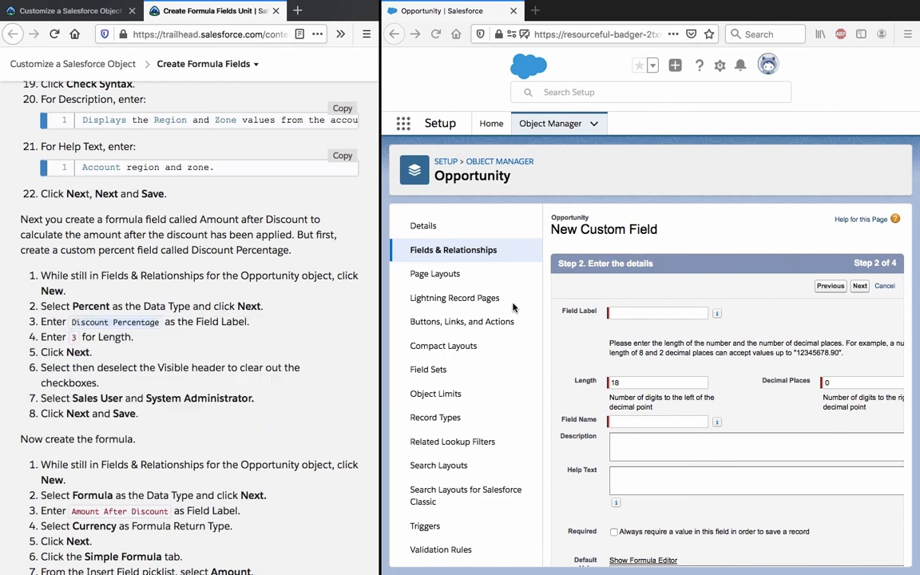
{"action": "left_click", "coordinate": [656, 313]}
{"action": "key", "text": "ctrl+v"}
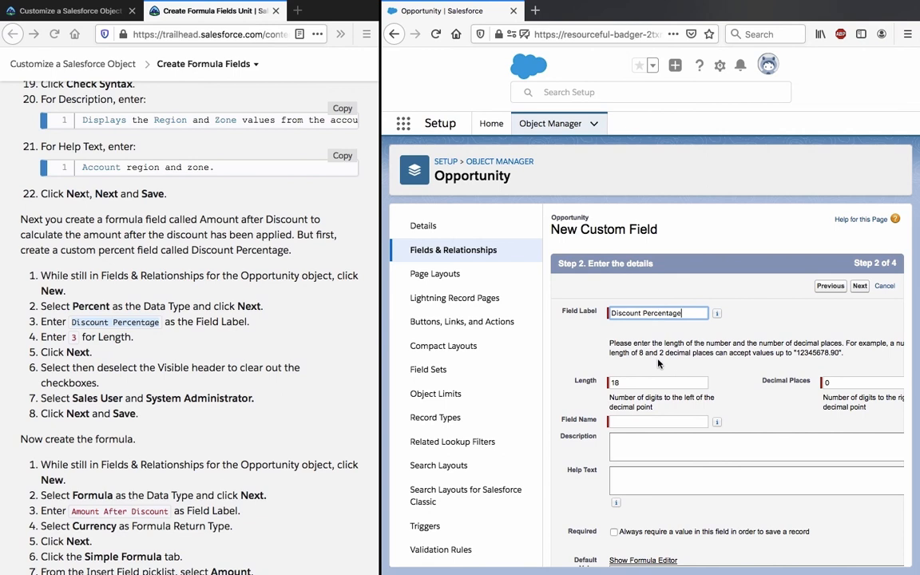
{"action": "double_click", "coordinate": [656, 382]}
{"action": "type", "text": "3"}
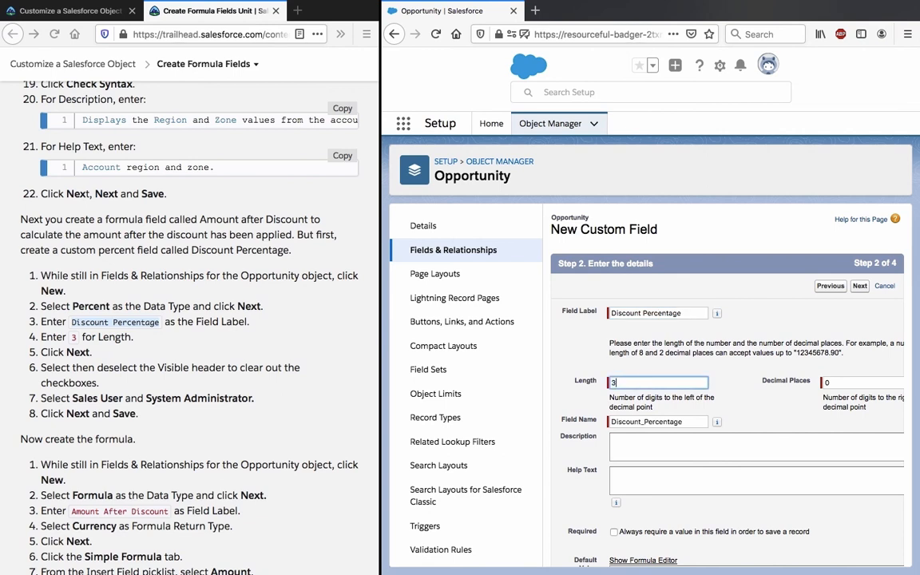
{"action": "left_click", "coordinate": [861, 286]}
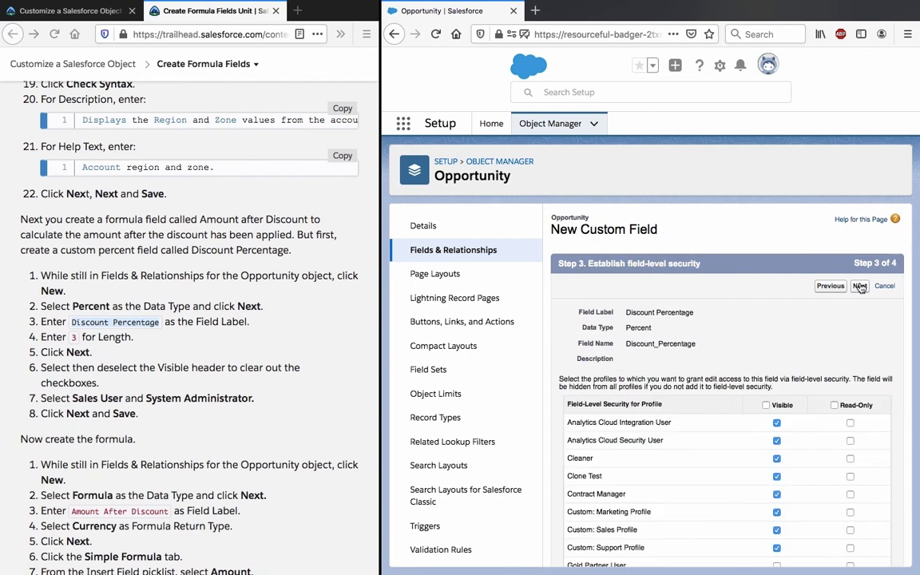
- Clear field visibility for all profiles, make the field visible to Sales User, and save the Discount Percentage field
{"action": "left_click", "coordinate": [766, 405]}
{"action": "scroll", "coordinate": [809, 358], "scroll_direction": "down", "scroll_amount": 3}
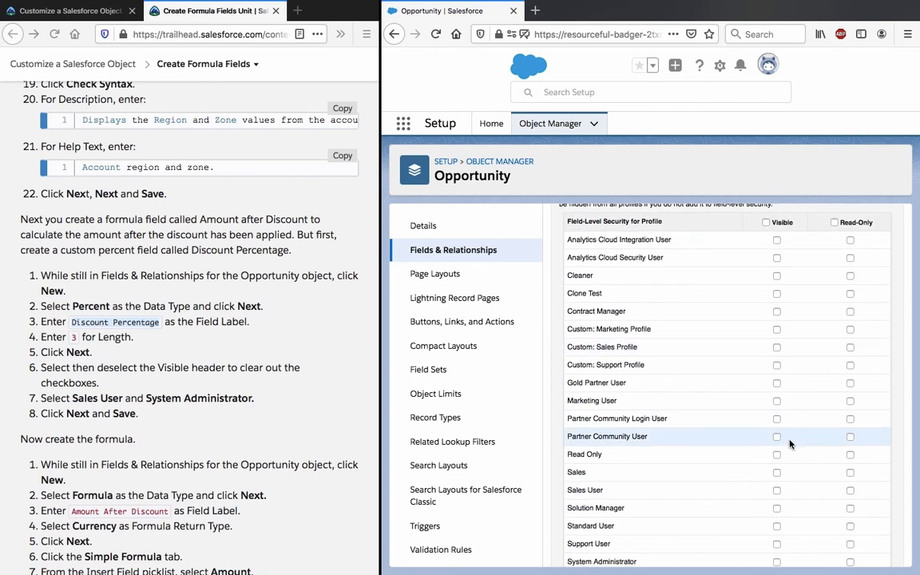
{"action": "scroll", "coordinate": [787, 472], "scroll_direction": "down", "scroll_amount": 1}
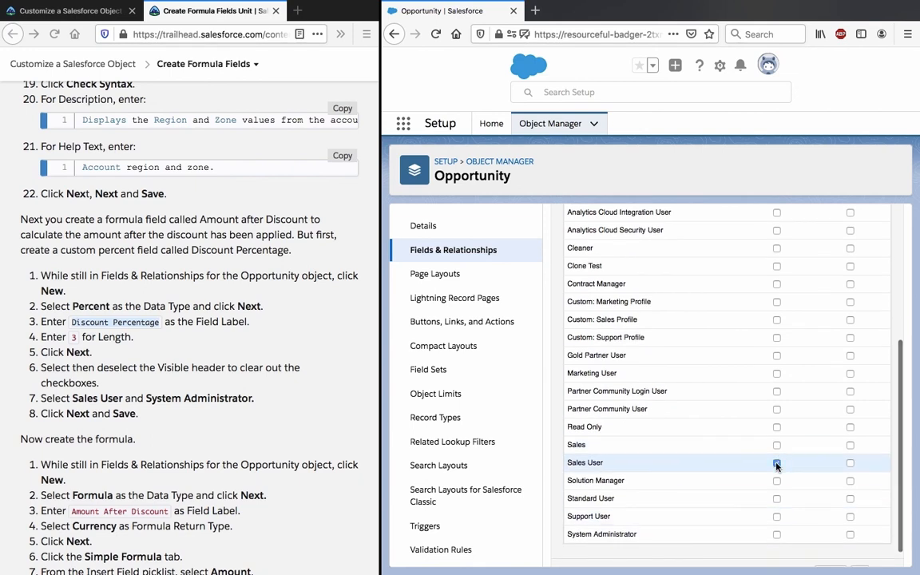
{"action": "left_click", "coordinate": [776, 464]}
{"action": "scroll", "coordinate": [777, 537], "scroll_direction": "up", "scroll_amount": 5}
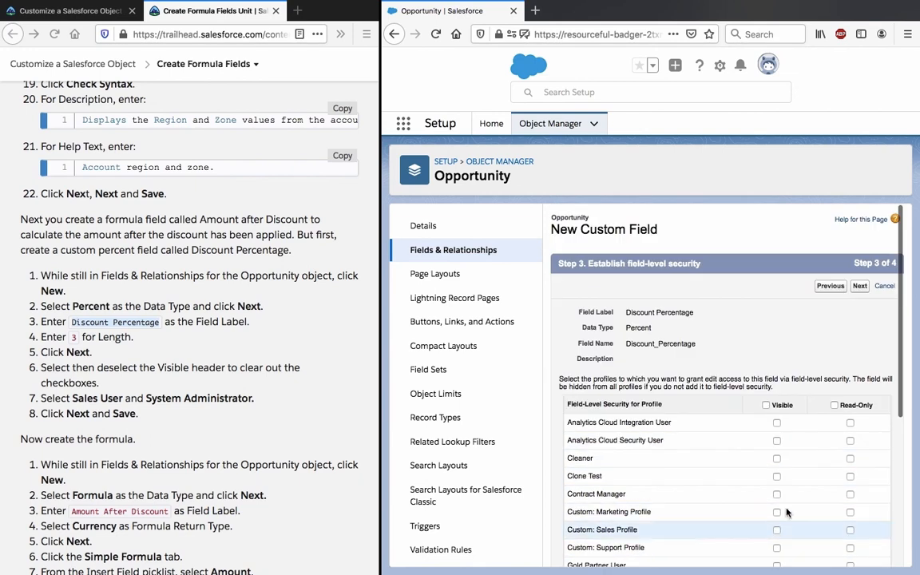
{"action": "left_click", "coordinate": [859, 286]}
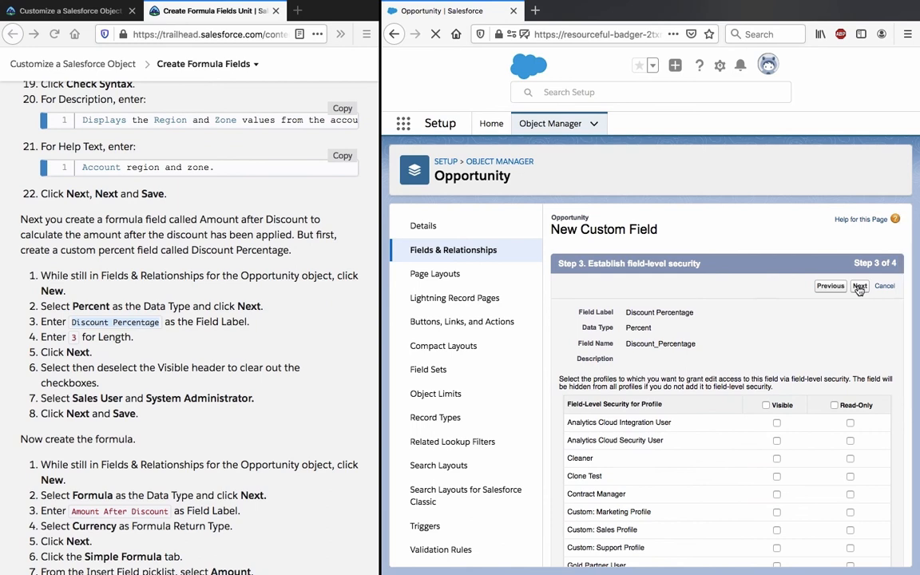
{"action": "left_click", "coordinate": [857, 287]}
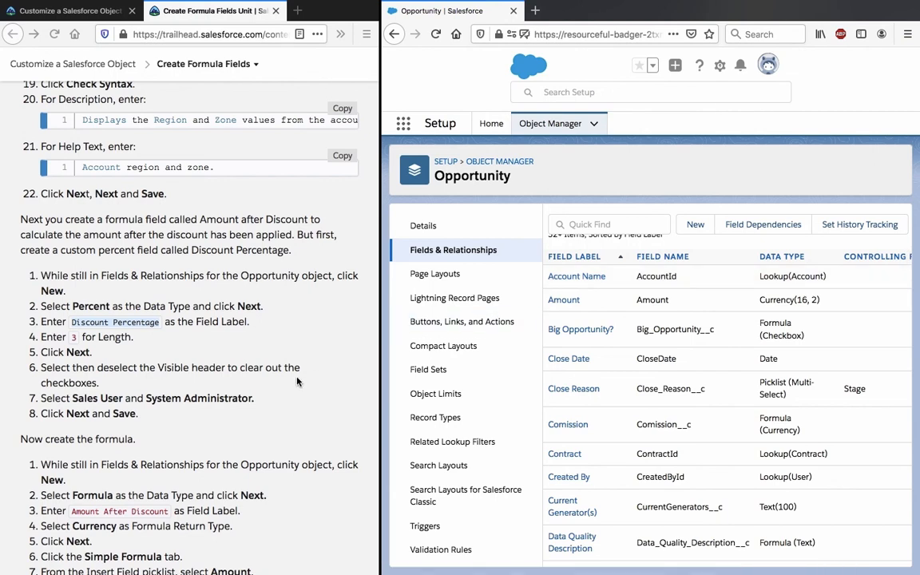
- Review the Trailhead instructions for the Discount Percentage field and the Amount After Discount formula field
{"action": "scroll", "coordinate": [296, 382], "scroll_direction": "down", "scroll_amount": 3}
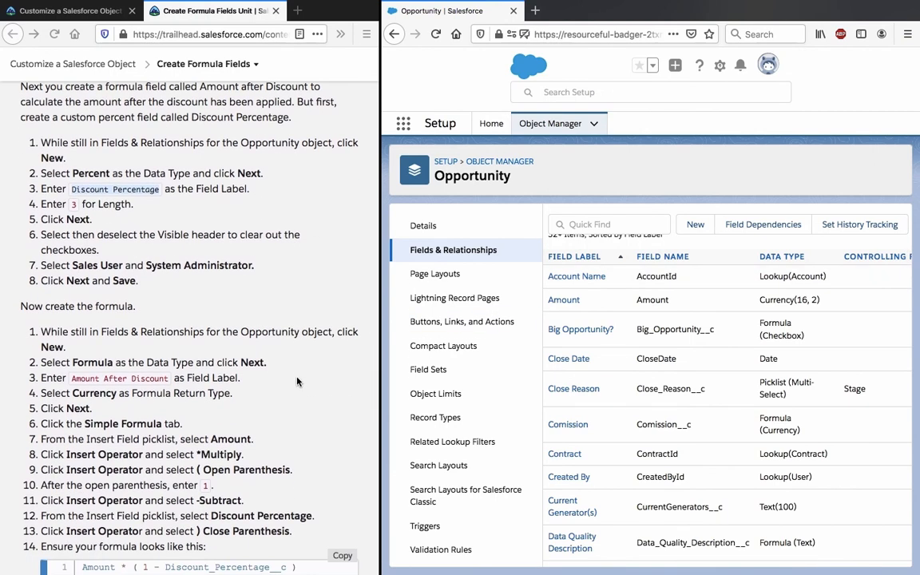
{"action": "scroll", "coordinate": [296, 382], "scroll_direction": "down", "scroll_amount": 2}
{"action": "scroll", "coordinate": [297, 381], "scroll_direction": "down", "scroll_amount": 2}
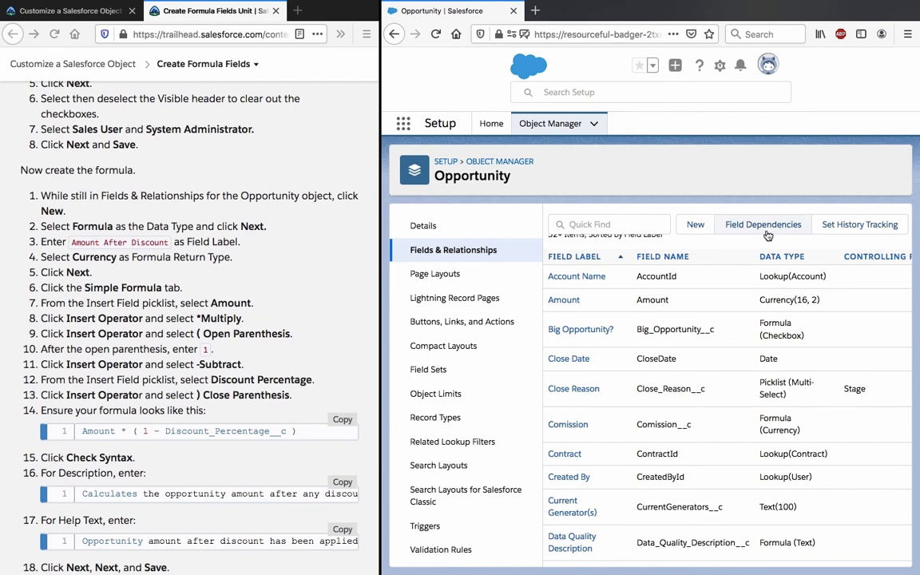
{"action": "scroll", "coordinate": [167, 317], "scroll_direction": "up", "scroll_amount": 5}
{"action": "scroll", "coordinate": [168, 317], "scroll_direction": "down", "scroll_amount": 1}
{"action": "left_click", "coordinate": [168, 313]}
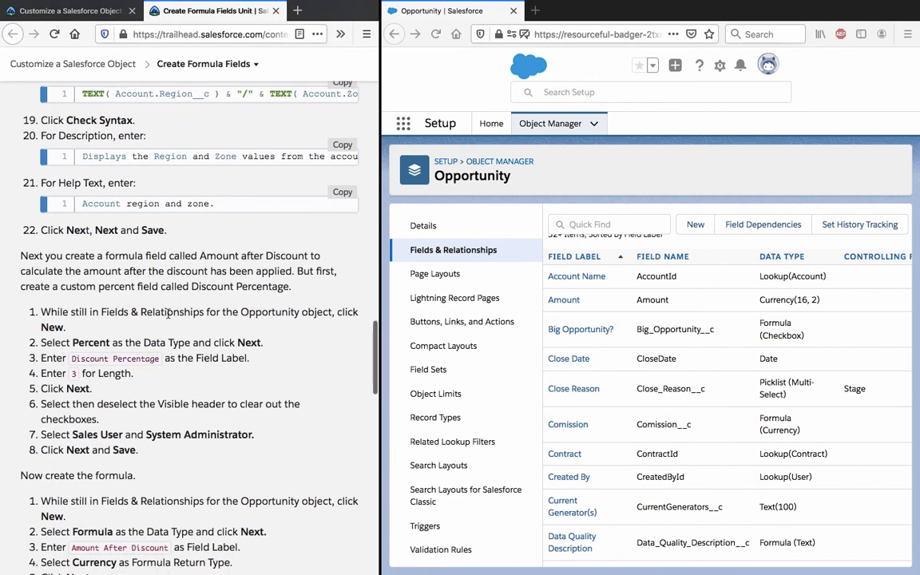
{"action": "scroll", "coordinate": [168, 313], "scroll_direction": "down", "scroll_amount": 1}
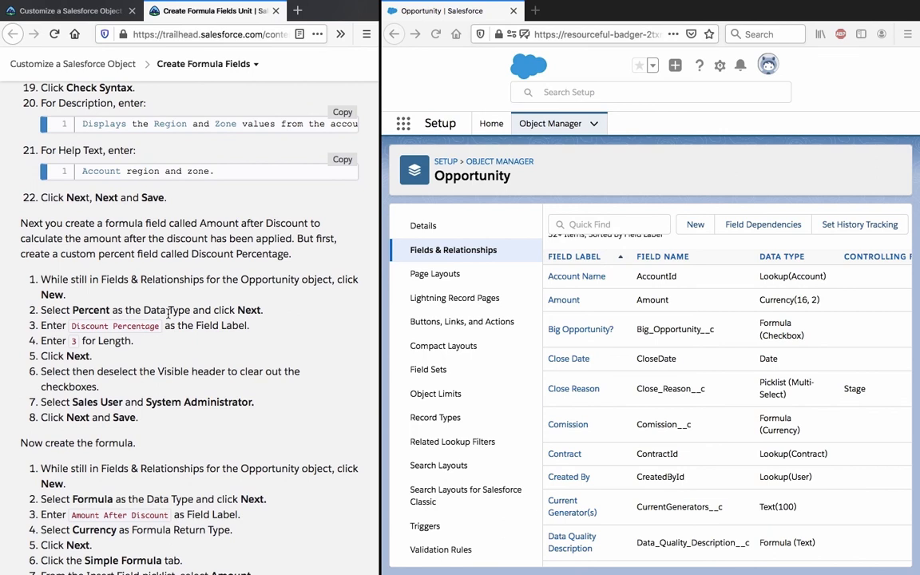
{"action": "scroll", "coordinate": [167, 313], "scroll_direction": "down", "scroll_amount": 4}
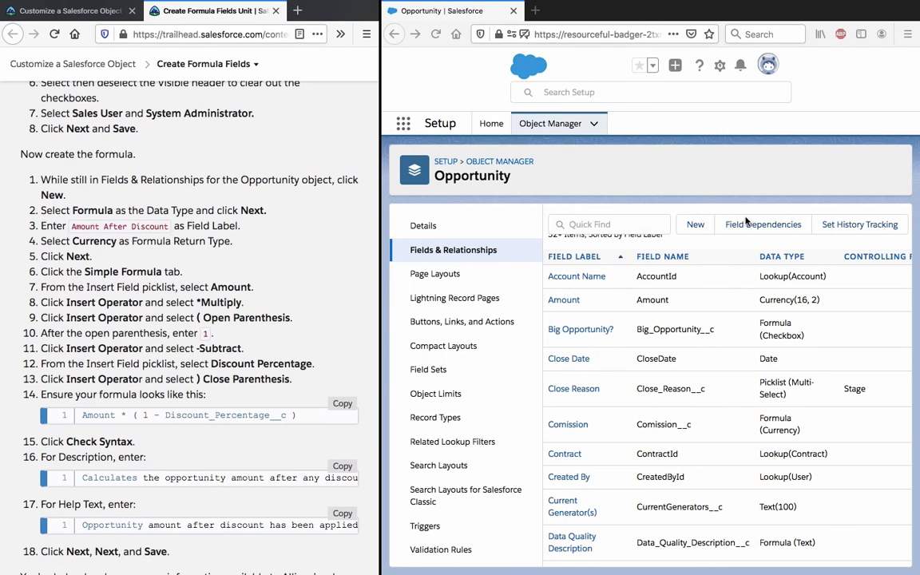
- Start another new custom field on the Opportunity object with Formula as the data type and proceed to the output type
{"action": "left_click", "coordinate": [699, 230]}
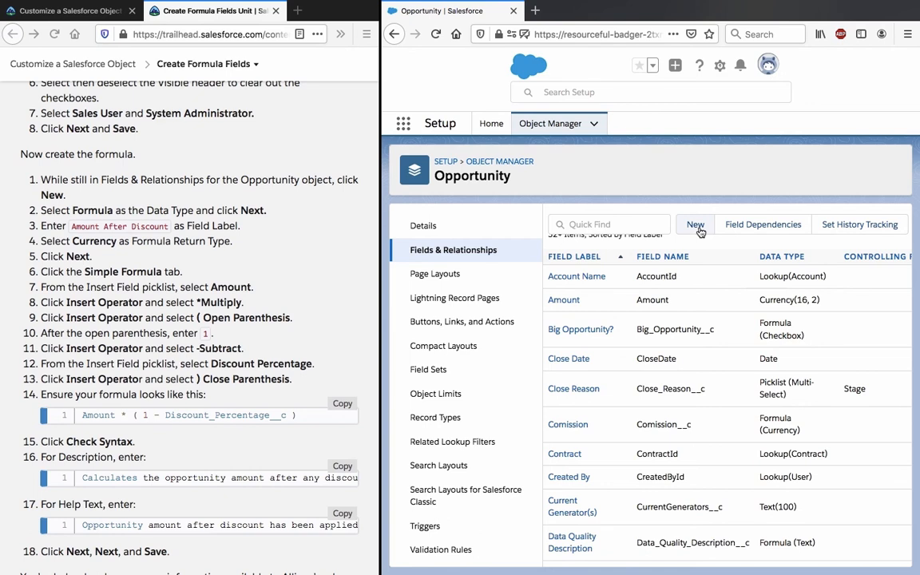
{"action": "left_click", "coordinate": [699, 230]}
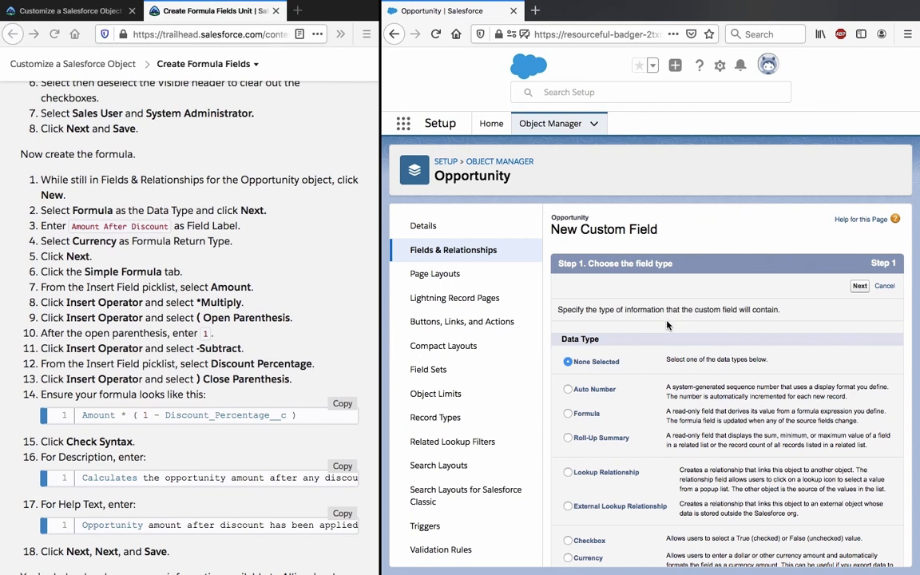
{"action": "scroll", "coordinate": [667, 325], "scroll_direction": "down", "scroll_amount": 2}
{"action": "scroll", "coordinate": [667, 325], "scroll_direction": "down", "scroll_amount": 1}
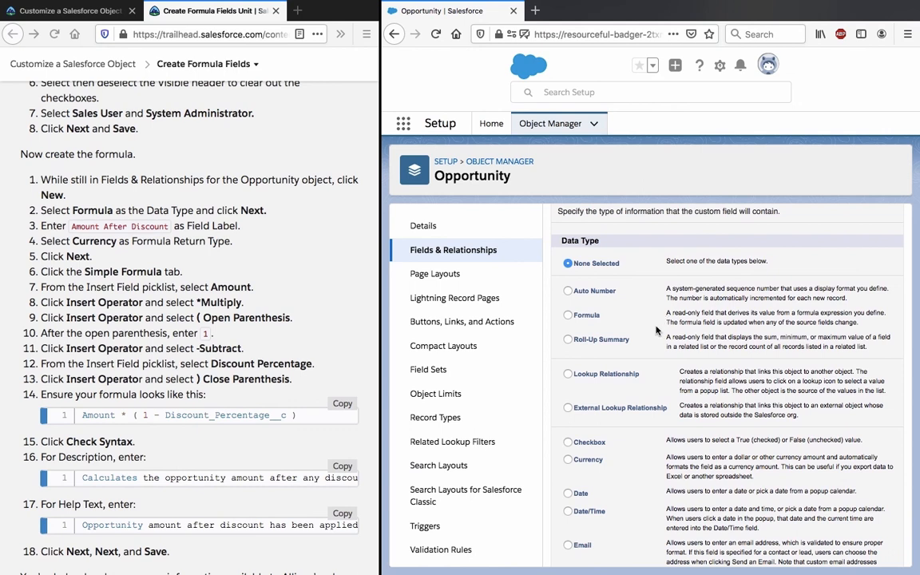
{"action": "left_click", "coordinate": [583, 315]}
{"action": "scroll", "coordinate": [854, 275], "scroll_direction": "up", "scroll_amount": 2}
{"action": "left_click", "coordinate": [859, 261]}
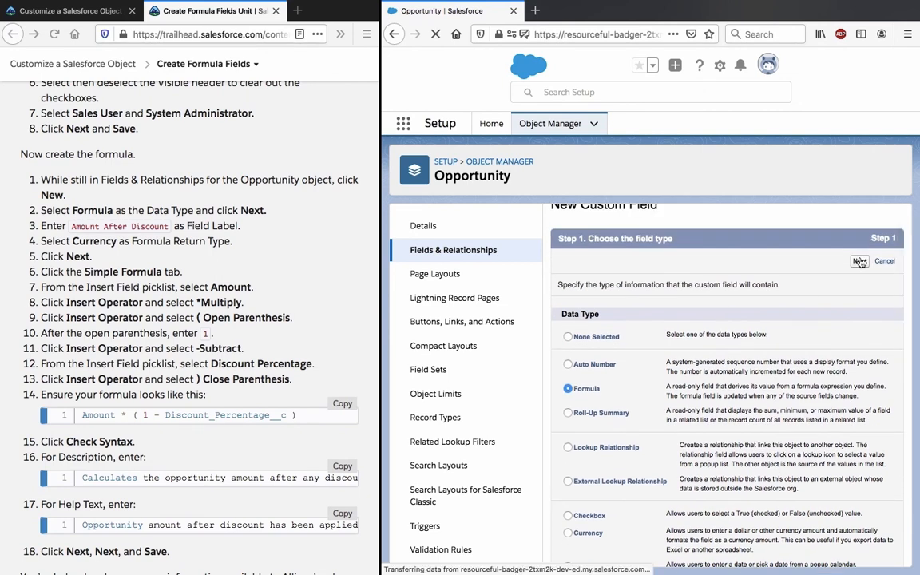
- Label the formula field Amount After Discount, choose Currency as the formula return type, and continue to the formula entry
{"action": "left_click", "coordinate": [139, 224]}
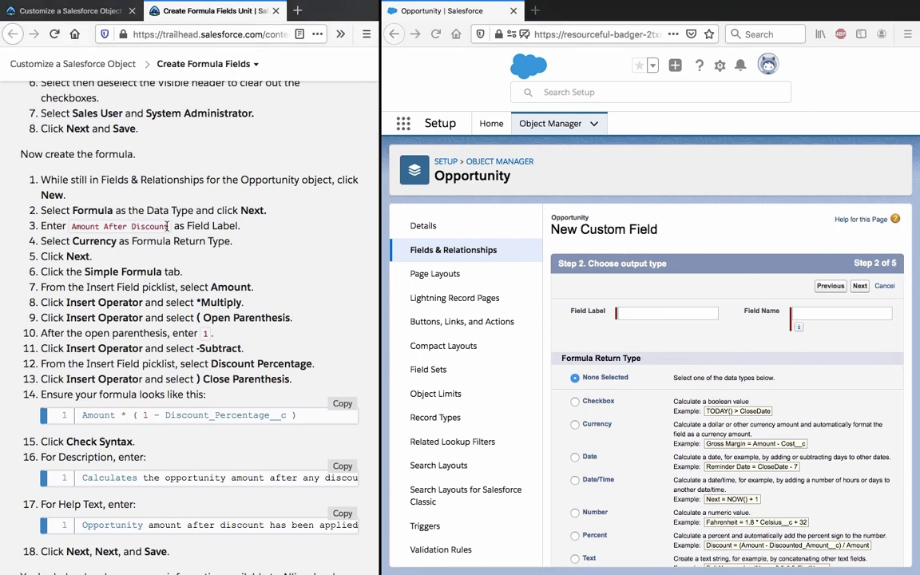
{"action": "left_click_drag", "start_coordinate": [168, 226], "coordinate": [74, 227]}
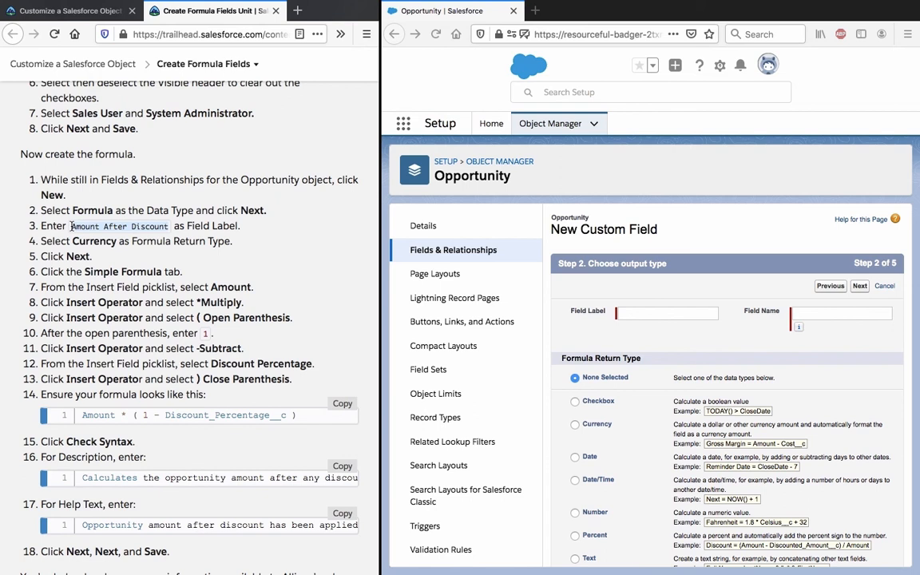
{"action": "left_click", "coordinate": [118, 199]}
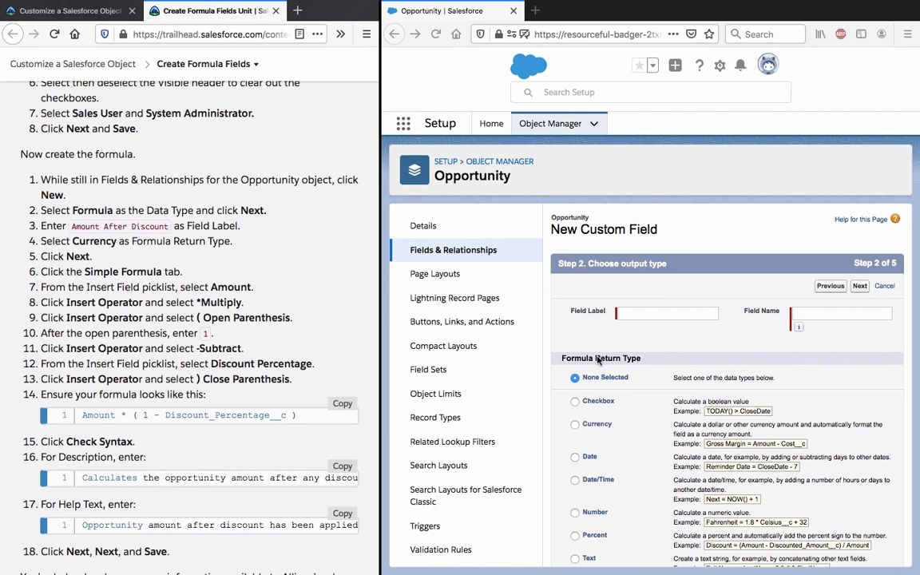
{"action": "left_click", "coordinate": [685, 314]}
{"action": "left_click", "coordinate": [690, 277]}
{"action": "scroll", "coordinate": [619, 288], "scroll_direction": "down", "scroll_amount": 3}
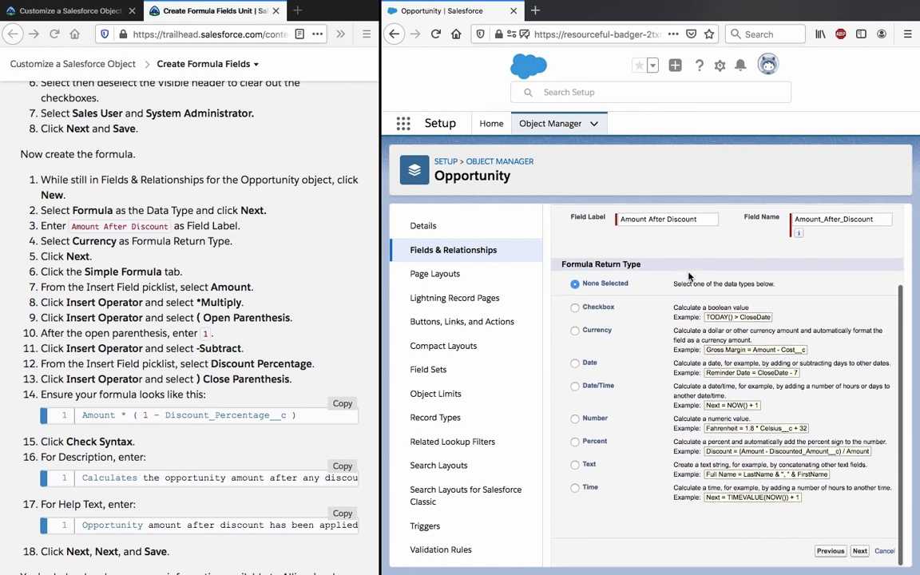
{"action": "left_click", "coordinate": [575, 330]}
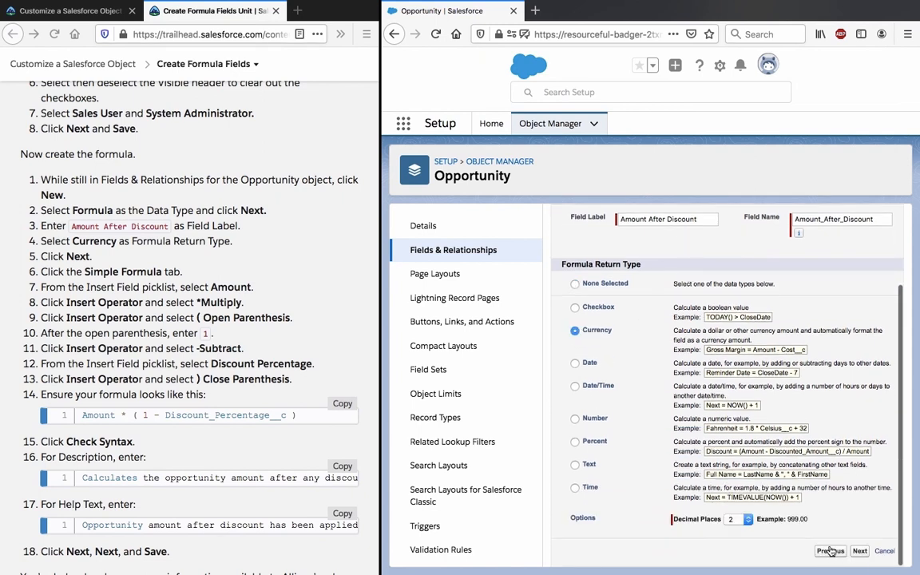
{"action": "left_click", "coordinate": [859, 551]}
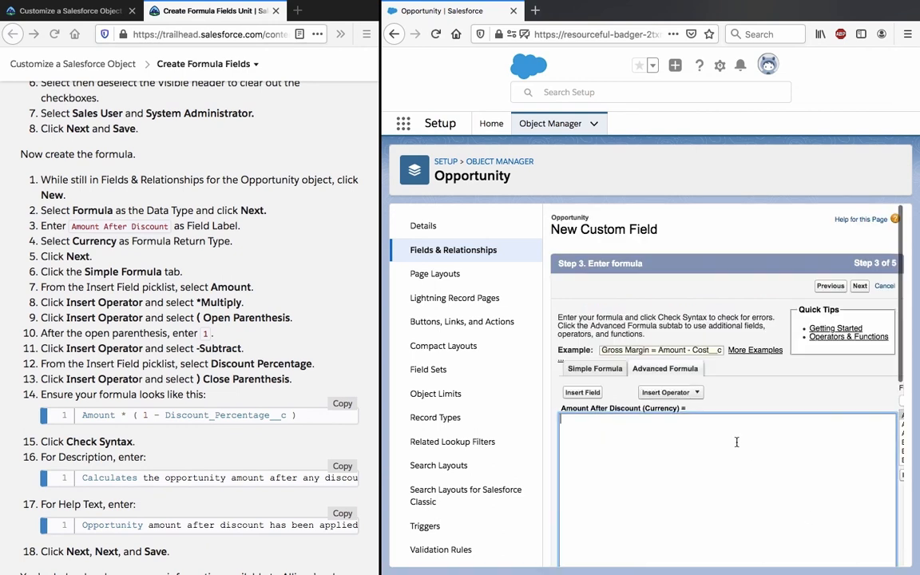
- Switch to the simple formula editor and start the formula with the Opportunity Amount field followed by the Multiply operator
{"action": "left_click", "coordinate": [735, 489]}
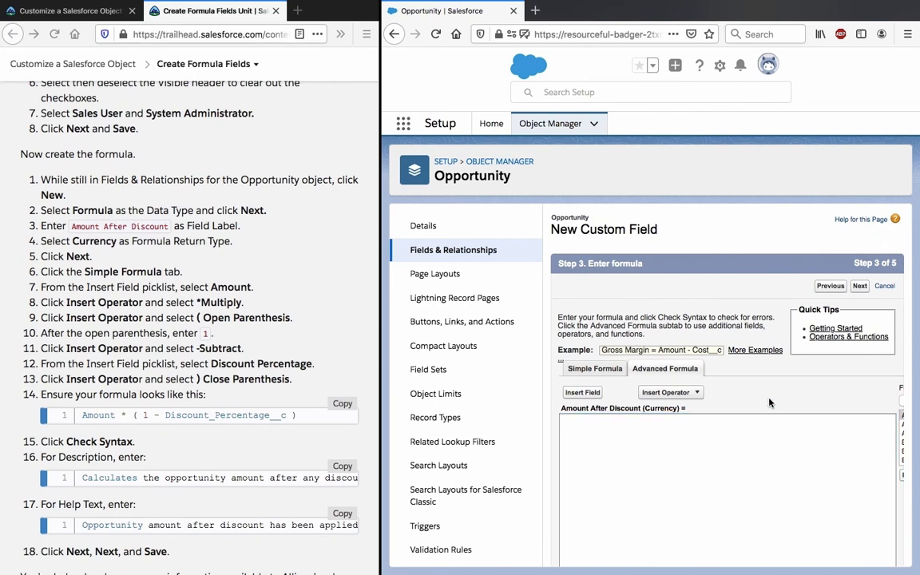
{"action": "scroll", "coordinate": [691, 357], "scroll_direction": "right", "scroll_amount": 3}
{"action": "left_click", "coordinate": [813, 402]}
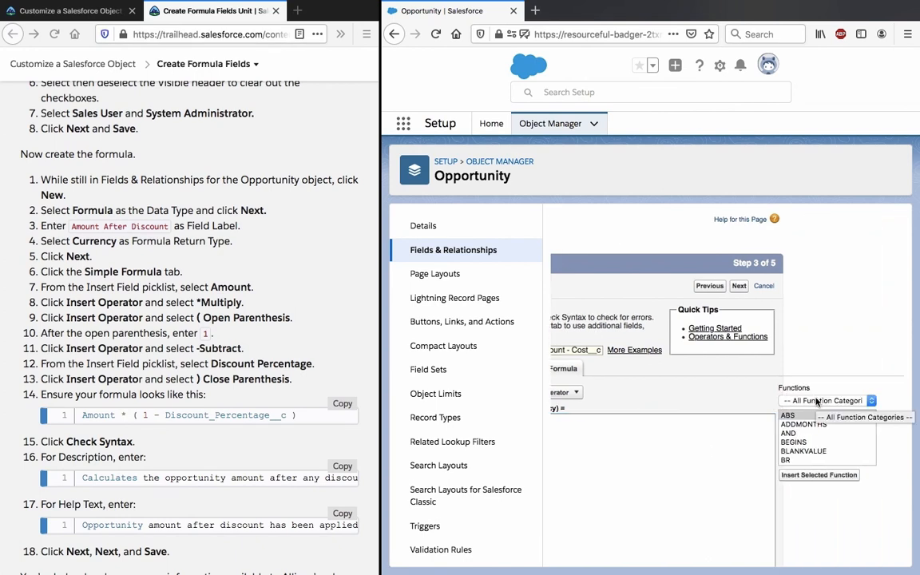
{"action": "scroll", "coordinate": [592, 344], "scroll_direction": "left", "scroll_amount": 3}
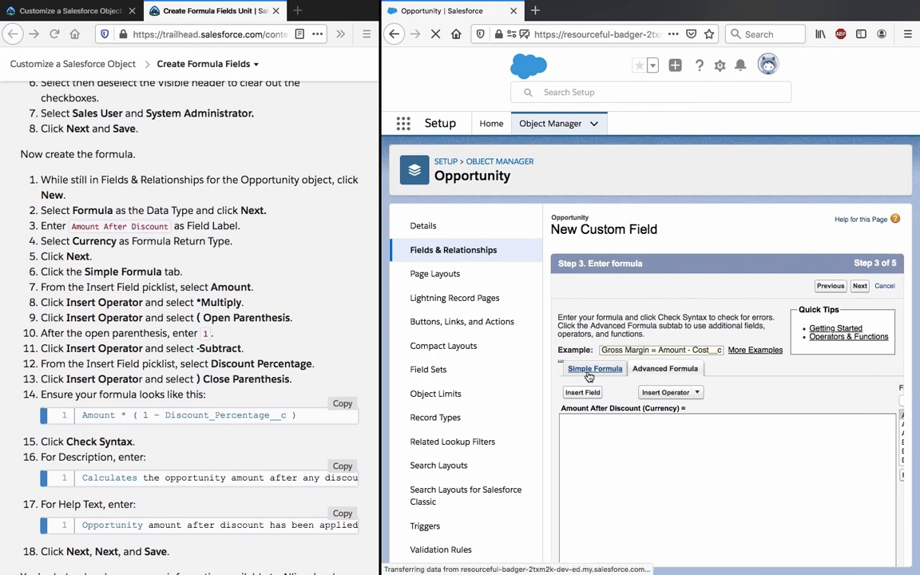
{"action": "left_click", "coordinate": [591, 370]}
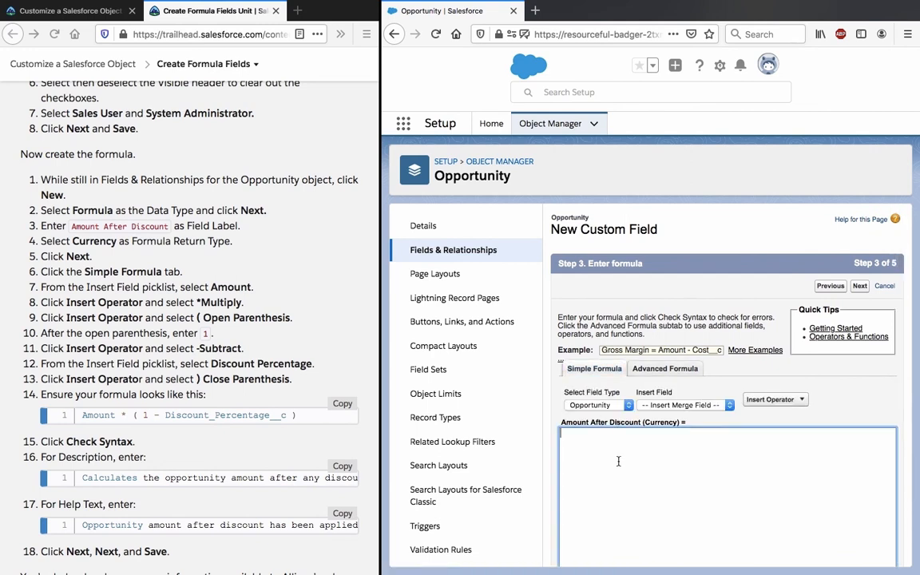
{"action": "left_click", "coordinate": [684, 406]}
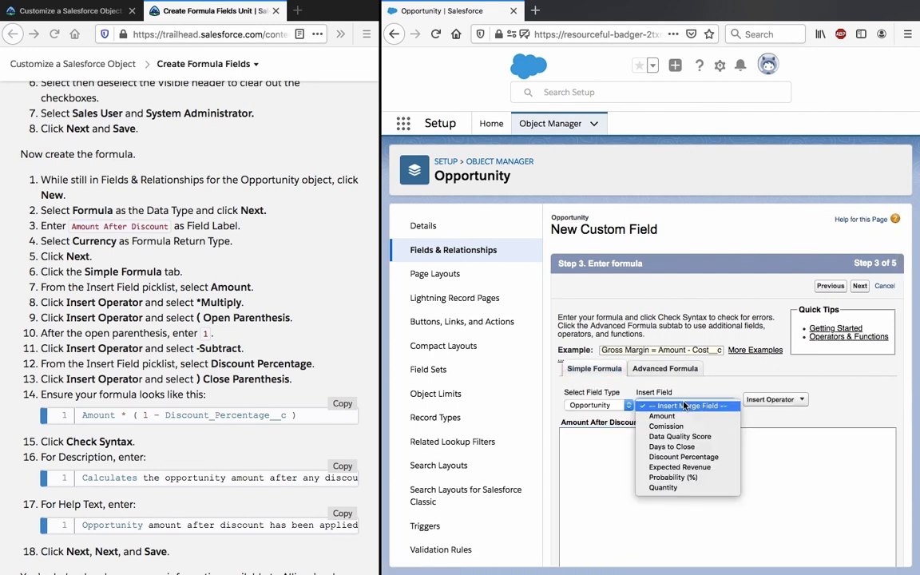
{"action": "left_click", "coordinate": [685, 417]}
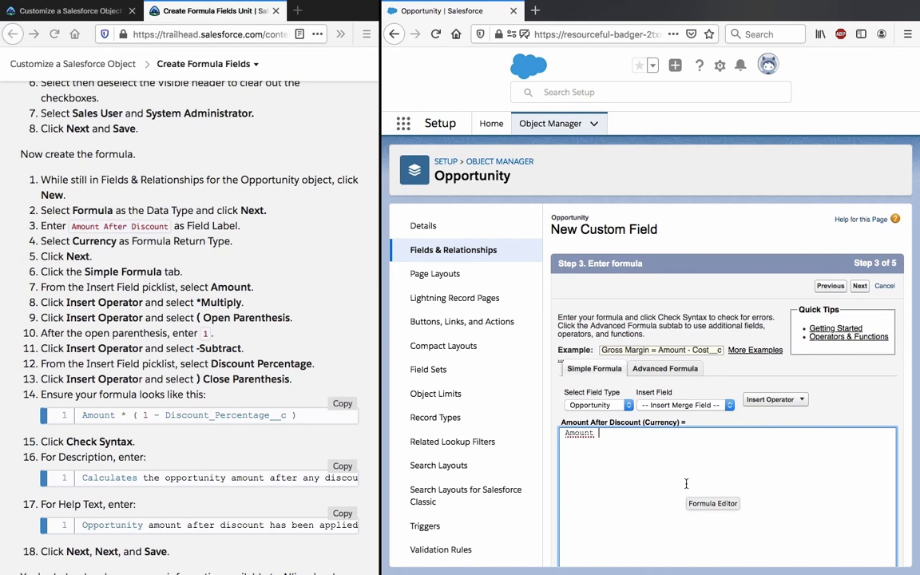
{"action": "left_click", "coordinate": [762, 399]}
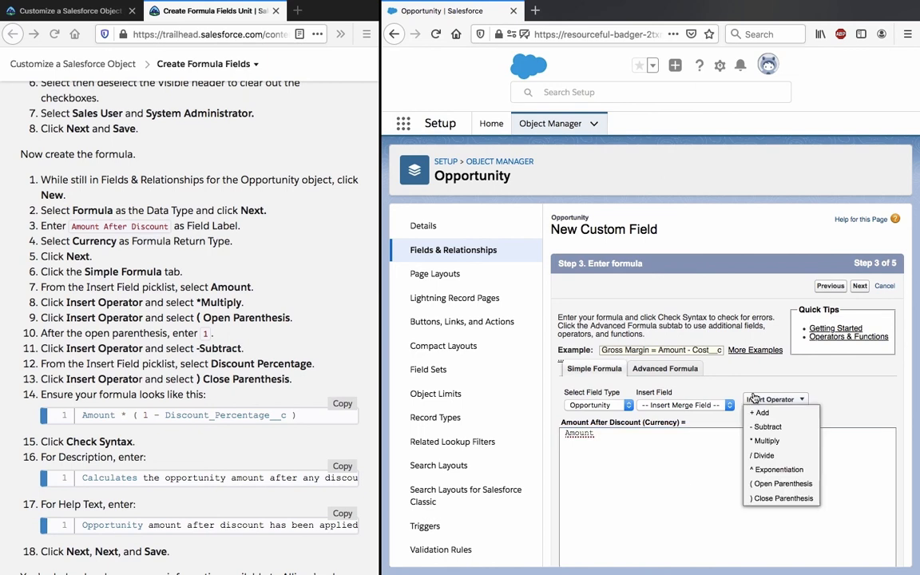
{"action": "left_click", "coordinate": [766, 441]}
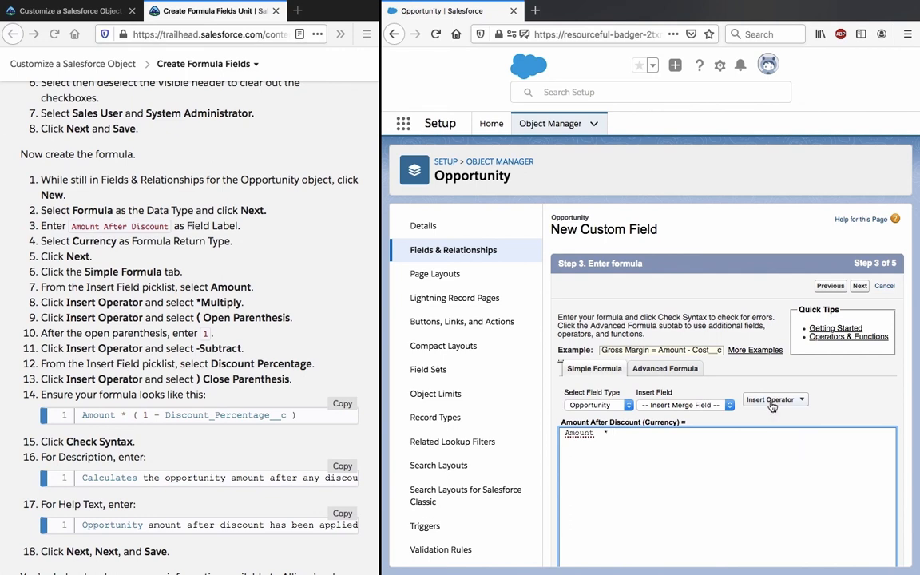
- Extend the formula after the Multiply operator with an open parenthesis, the number 1, and the Subtract operator
{"action": "left_click", "coordinate": [772, 399]}
{"action": "left_click", "coordinate": [778, 484]}
{"action": "type", "text": "1"}
{"action": "left_click", "coordinate": [773, 399]}
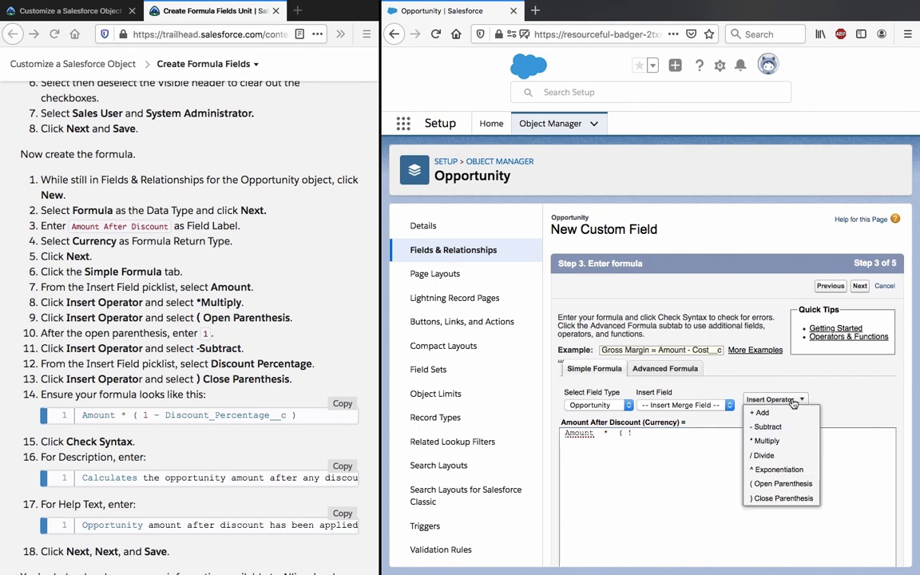
{"action": "left_click", "coordinate": [789, 429]}
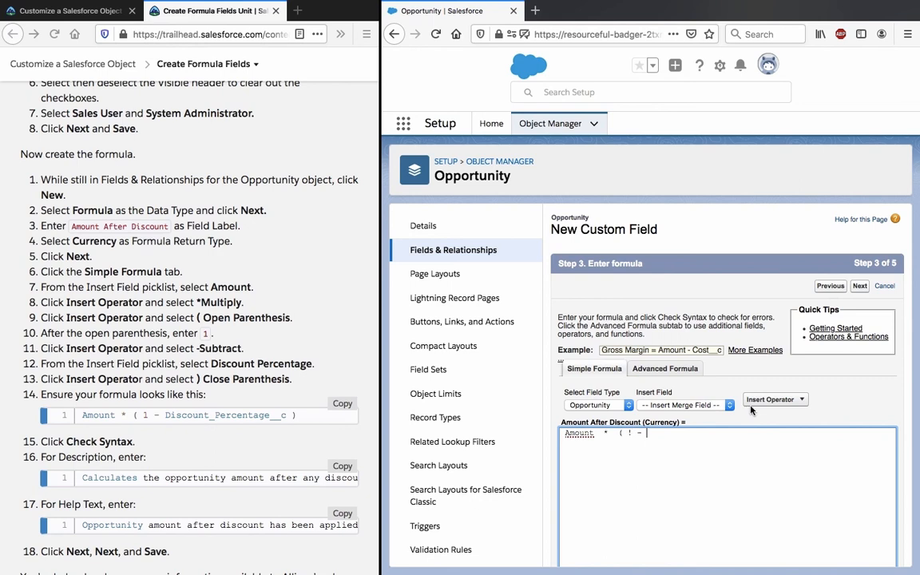
{"action": "left_click", "coordinate": [773, 400]}
{"action": "left_click", "coordinate": [773, 399]}
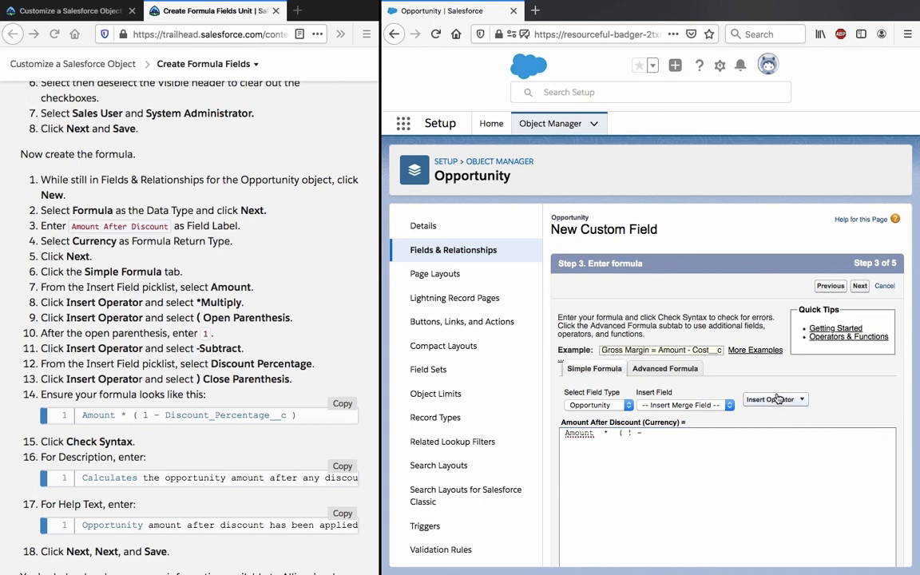
{"action": "left_click", "coordinate": [630, 432]}
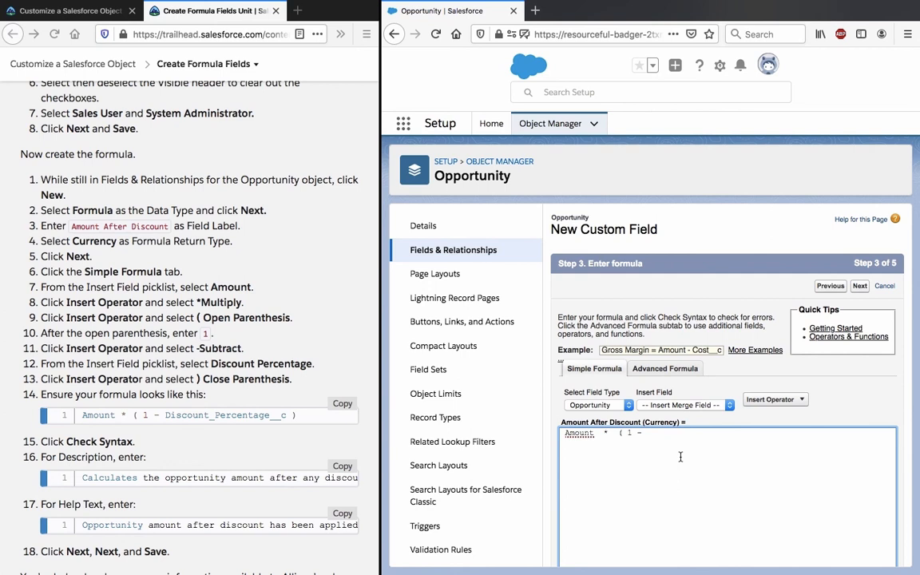
- Finish the formula by inserting the Discount Percentage field and a close parenthesis
{"action": "left_click", "coordinate": [667, 405]}
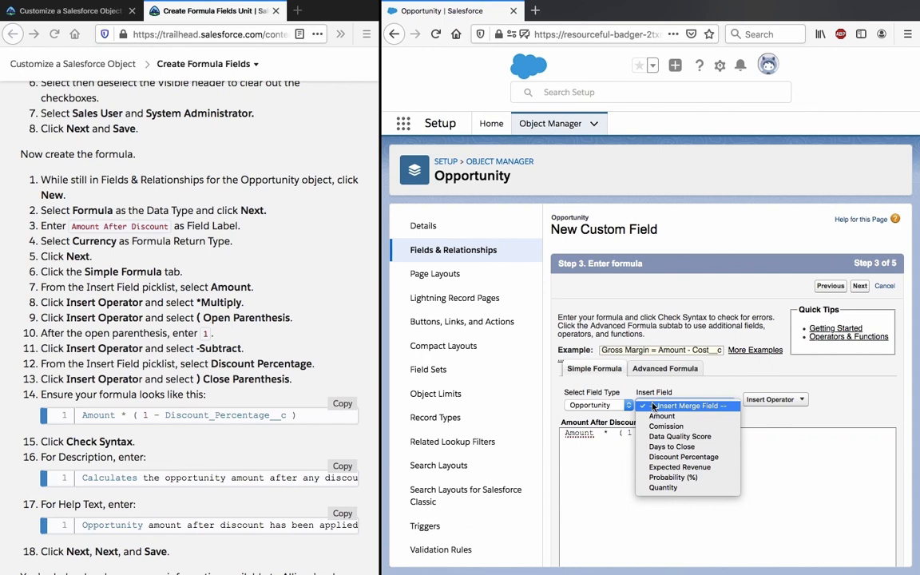
{"action": "left_click", "coordinate": [856, 405]}
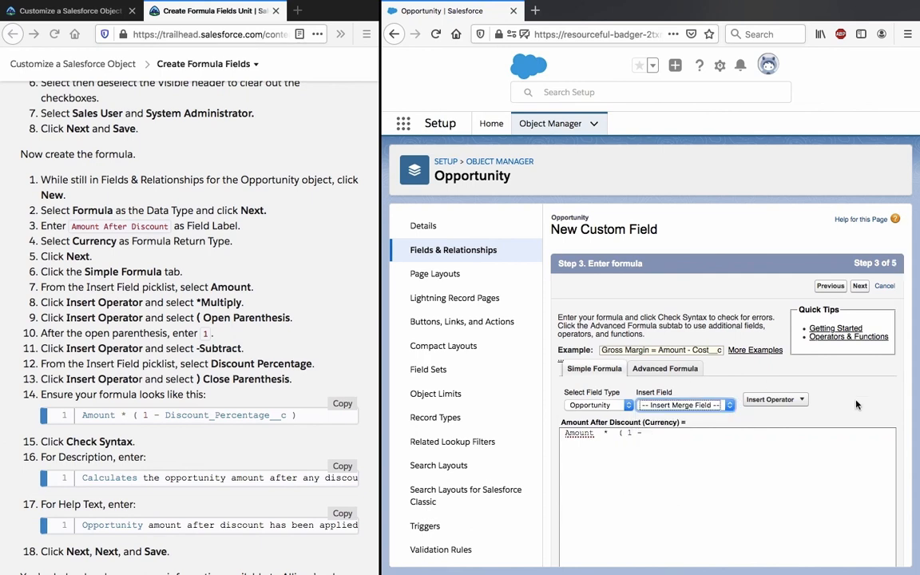
{"action": "left_click", "coordinate": [669, 407]}
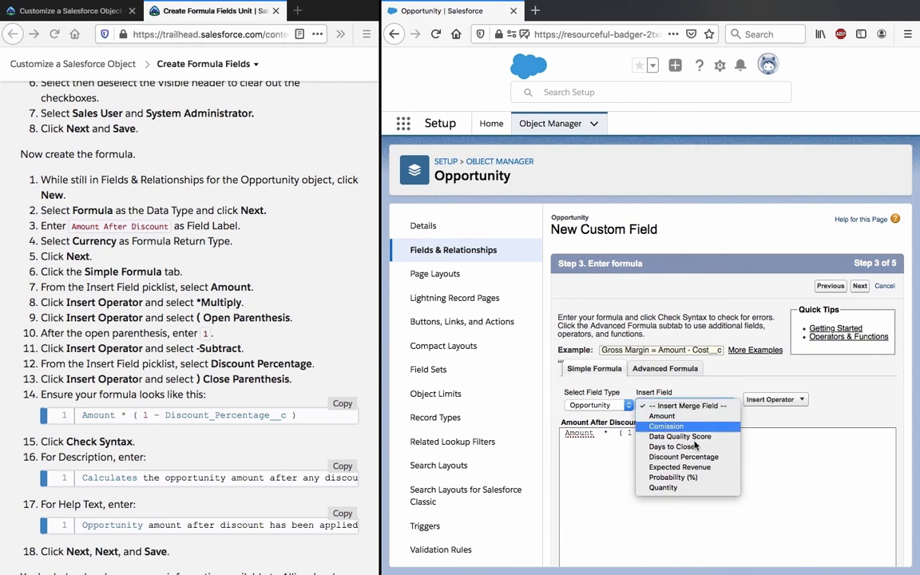
{"action": "left_click", "coordinate": [687, 457]}
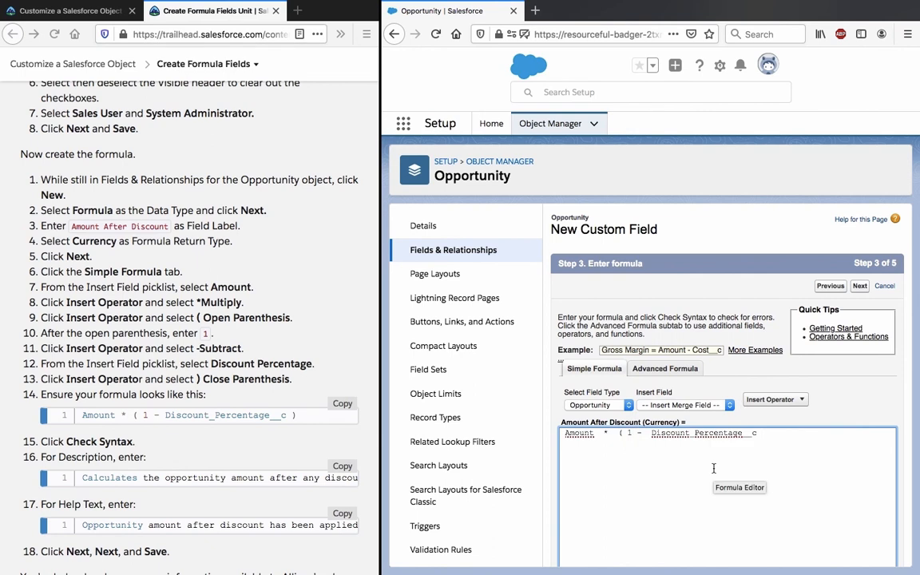
{"action": "left_click", "coordinate": [773, 399]}
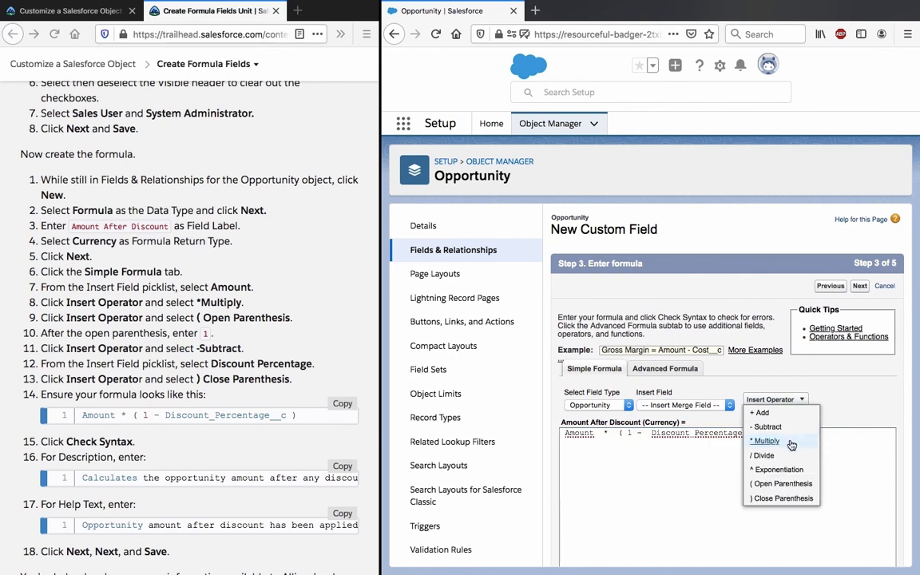
{"action": "left_click", "coordinate": [784, 498]}
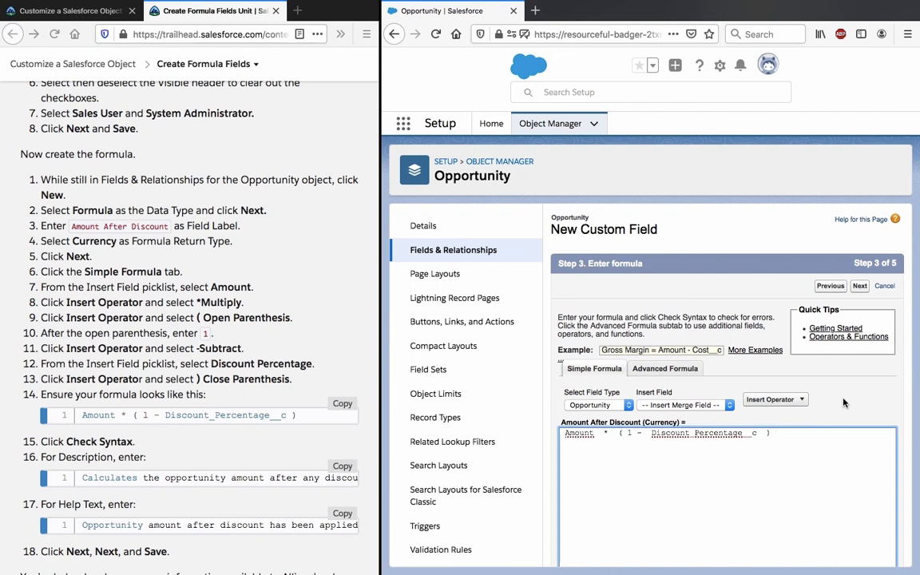
- Compare the finished formula with the Trailhead instructions and check its syntax
{"action": "scroll", "coordinate": [830, 396], "scroll_direction": "down", "scroll_amount": 3}
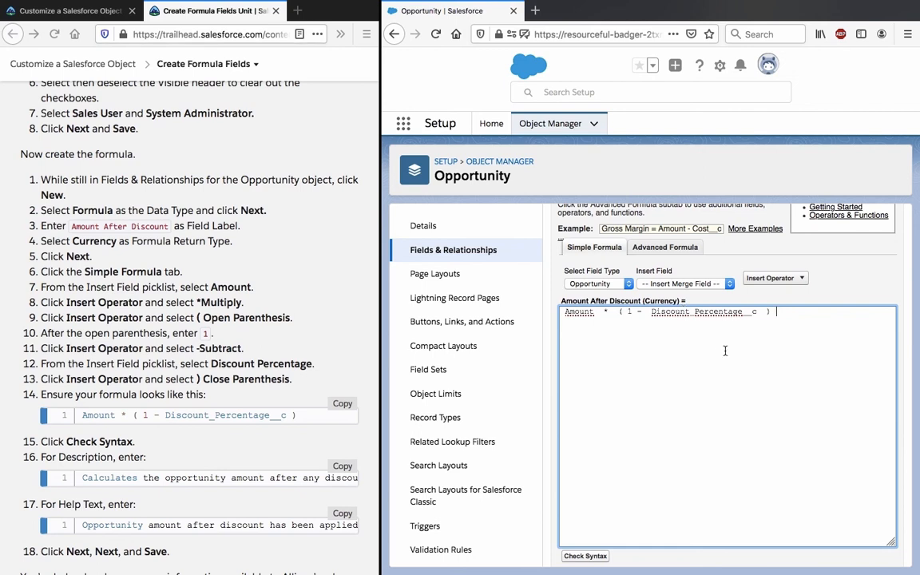
{"action": "scroll", "coordinate": [725, 351], "scroll_direction": "down", "scroll_amount": 2}
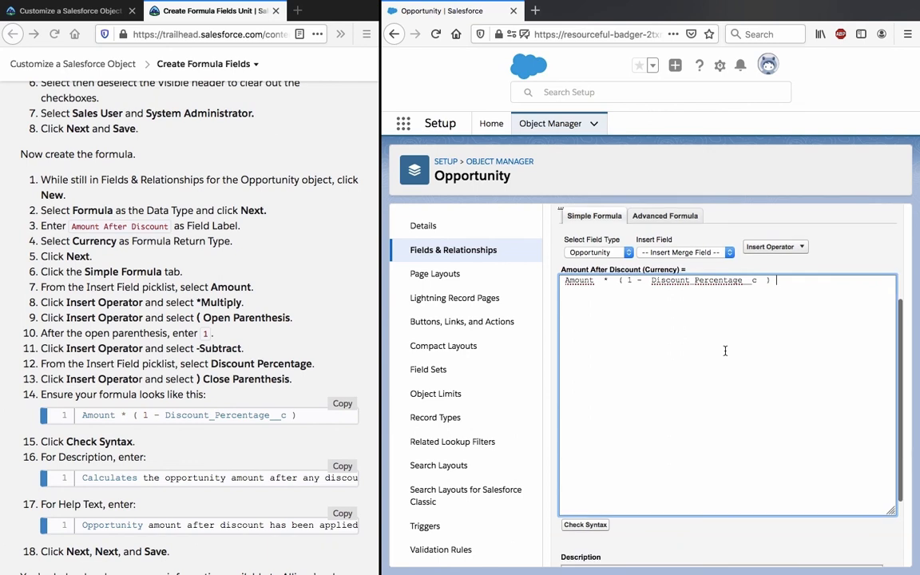
{"action": "left_click", "coordinate": [683, 254]}
{"action": "left_click", "coordinate": [683, 257]}
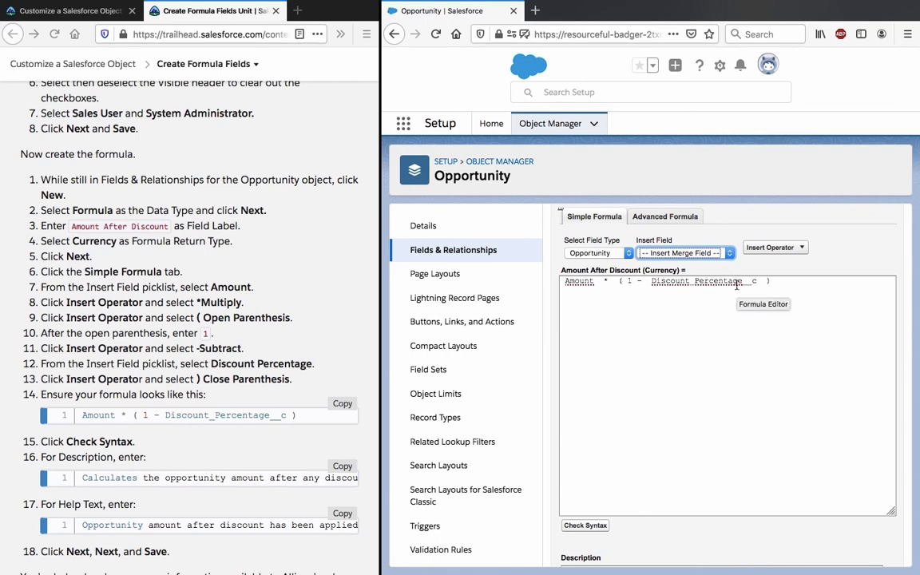
{"action": "scroll", "coordinate": [737, 285], "scroll_direction": "down", "scroll_amount": 3}
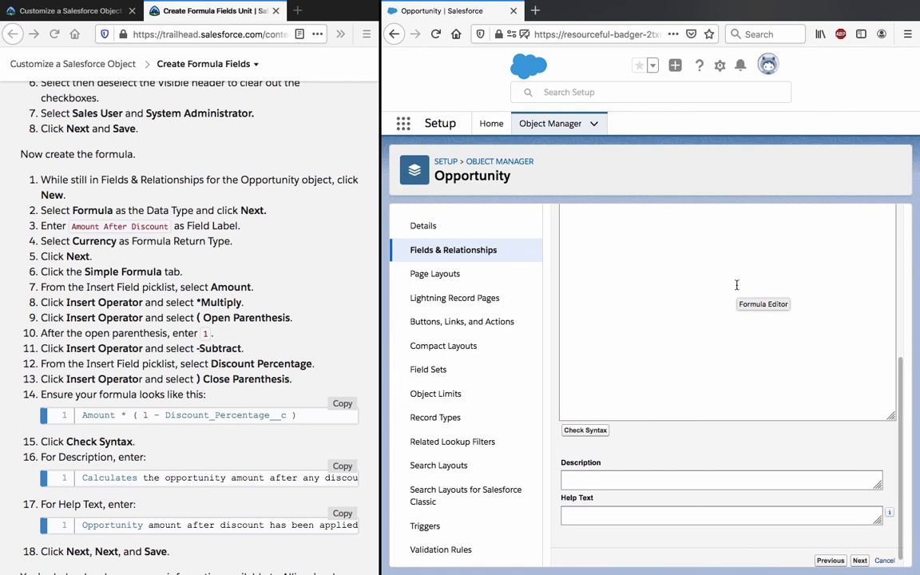
{"action": "scroll", "coordinate": [736, 285], "scroll_direction": "up", "scroll_amount": 3}
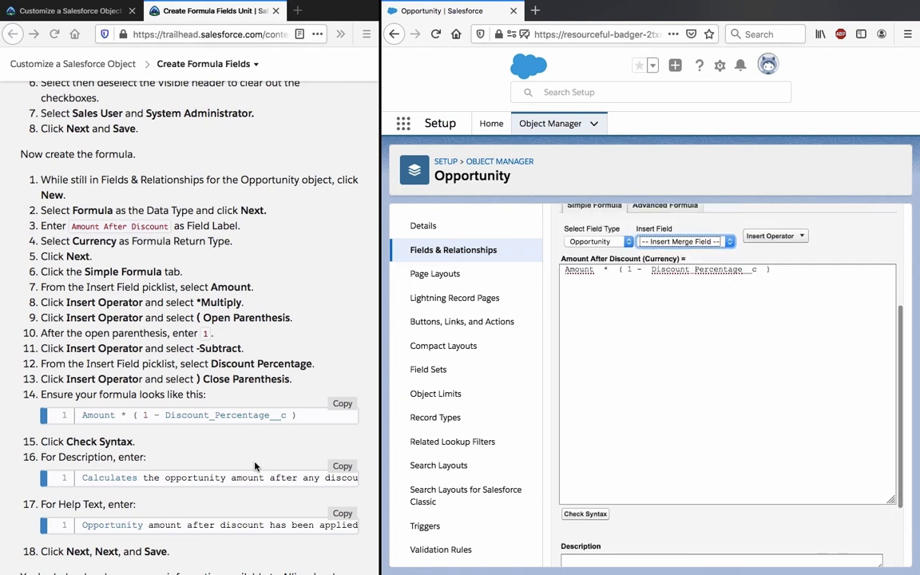
{"action": "scroll", "coordinate": [255, 466], "scroll_direction": "down", "scroll_amount": 1}
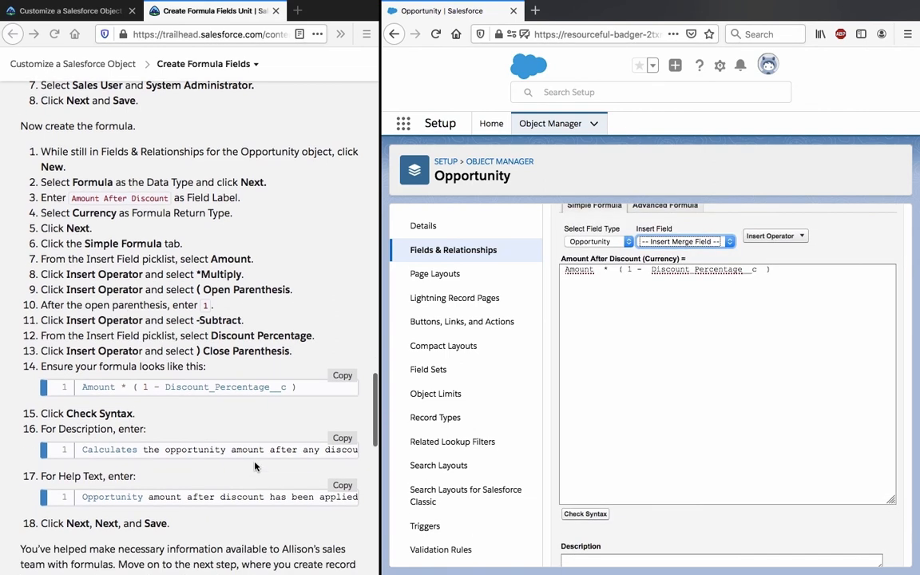
{"action": "scroll", "coordinate": [255, 467], "scroll_direction": "down", "scroll_amount": 1}
{"action": "left_click", "coordinate": [591, 517]}
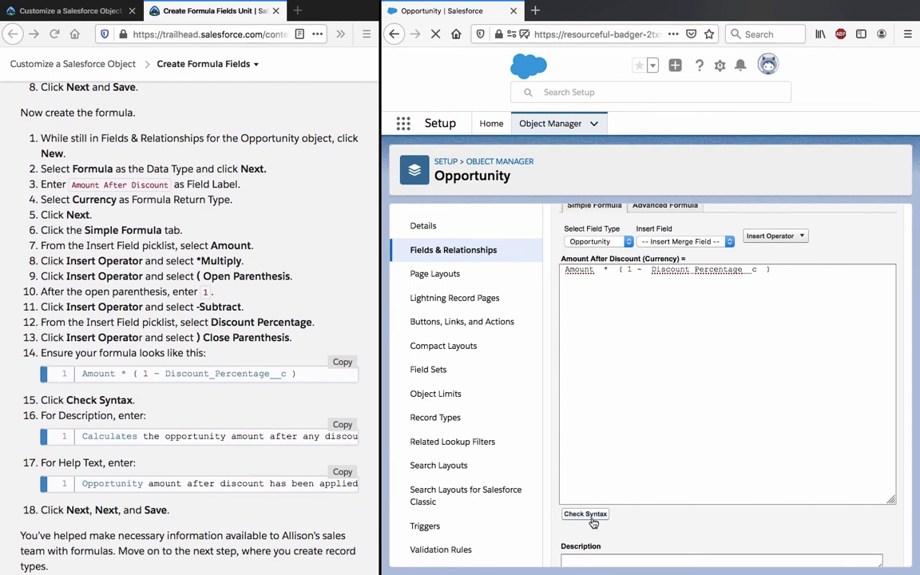
- Copy the description from the Trailhead instructions and enter "Calculates the opportunity amount after any discount has been applied." as the field's description
{"action": "scroll", "coordinate": [592, 518], "scroll_direction": "down", "scroll_amount": 1}
{"action": "left_click", "coordinate": [340, 428]}
{"action": "left_click", "coordinate": [339, 427]}
{"action": "left_click", "coordinate": [589, 468]}
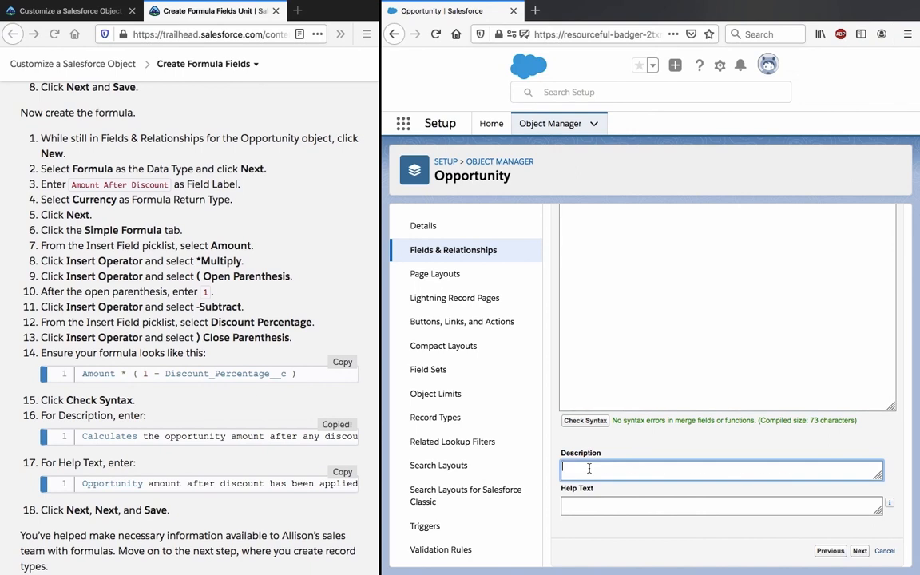
{"action": "key", "text": "ctrl+v"}
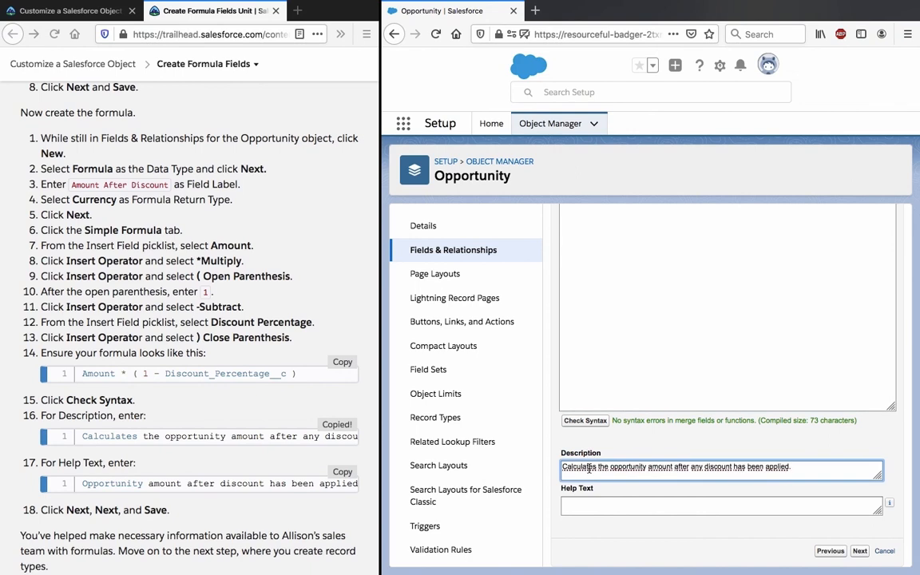
- Copy the Trailhead help text "Opportunity amount after discount has been applied" into the field's help text and continue to field-level security
{"action": "left_click", "coordinate": [343, 472]}
{"action": "left_click", "coordinate": [631, 496]}
{"action": "left_click", "coordinate": [631, 496]}
{"action": "key", "text": "ctrl+v"}
{"action": "scroll", "coordinate": [670, 306], "scroll_direction": "up", "scroll_amount": 3}
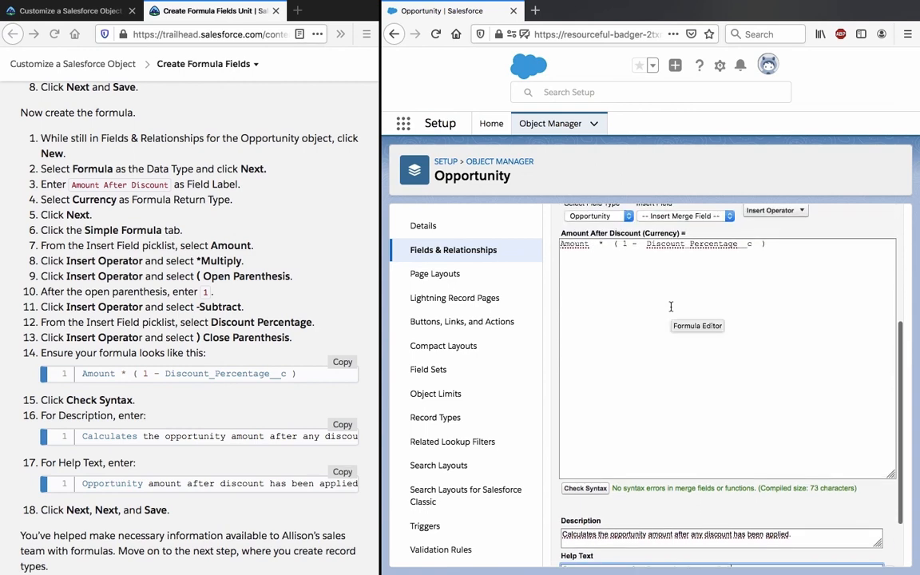
{"action": "scroll", "coordinate": [671, 307], "scroll_direction": "down", "scroll_amount": 3}
{"action": "left_click", "coordinate": [859, 551]}
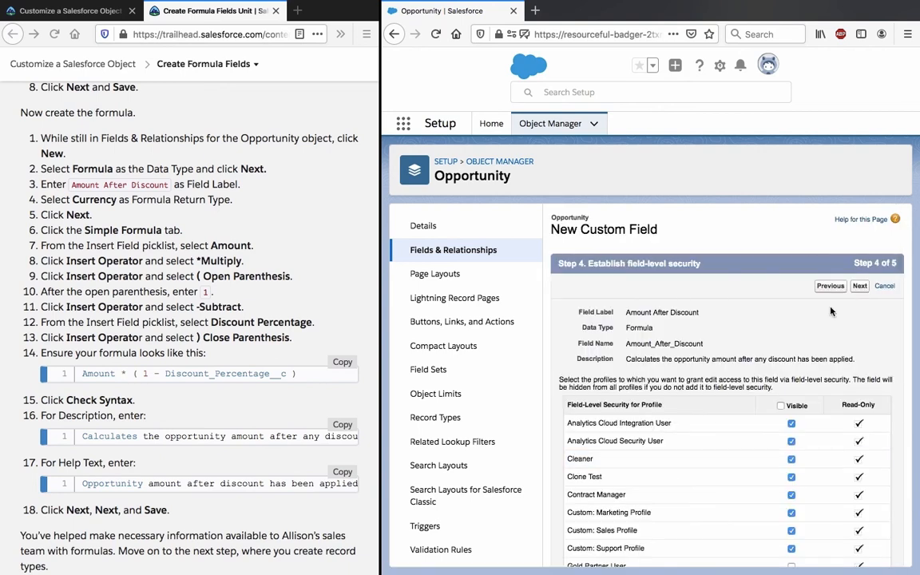
- Keep the default field-level security and page layouts for Amount After Discount and save the field
{"action": "left_click", "coordinate": [860, 289]}
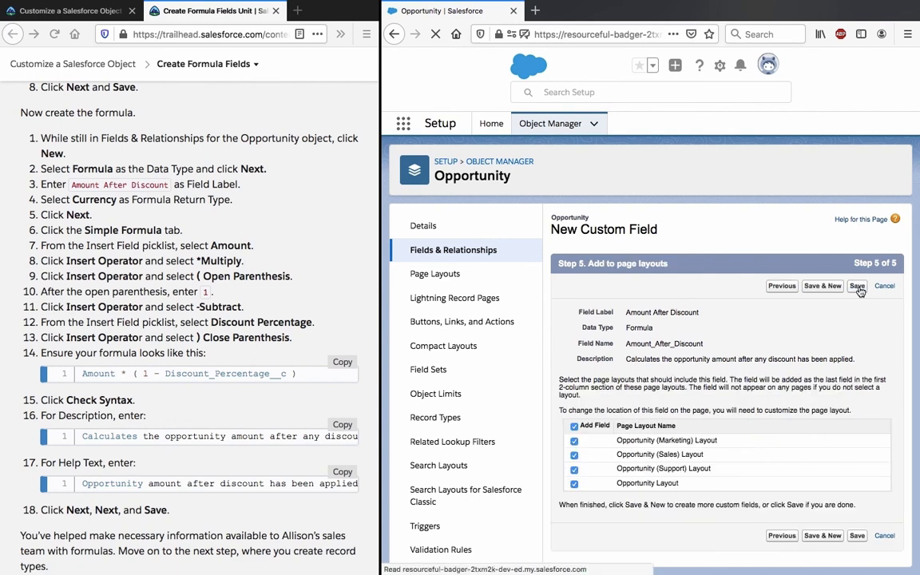
- Review the Trailhead instructions for creating the Commission formula field and limiting its calculation to closed won opportunities
{"action": "scroll", "coordinate": [266, 417], "scroll_direction": "down", "scroll_amount": 5}
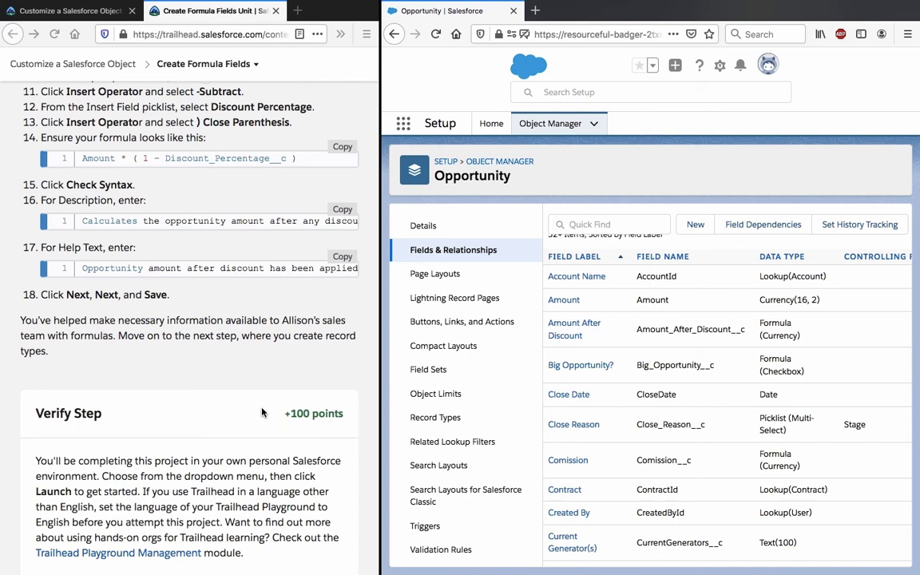
{"action": "scroll", "coordinate": [262, 413], "scroll_direction": "up", "scroll_amount": 15}
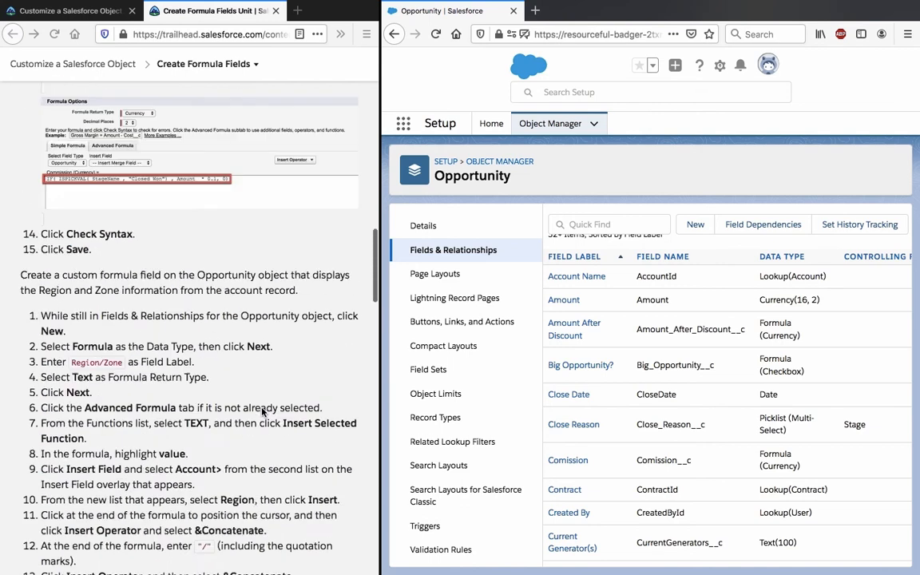
{"action": "scroll", "coordinate": [262, 412], "scroll_direction": "up", "scroll_amount": 15}
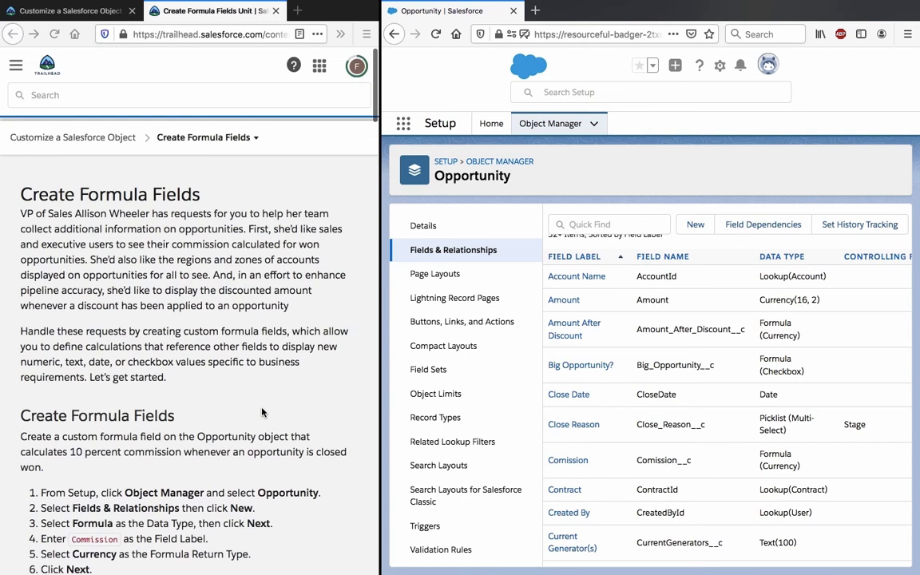
{"action": "scroll", "coordinate": [262, 413], "scroll_direction": "down", "scroll_amount": 6}
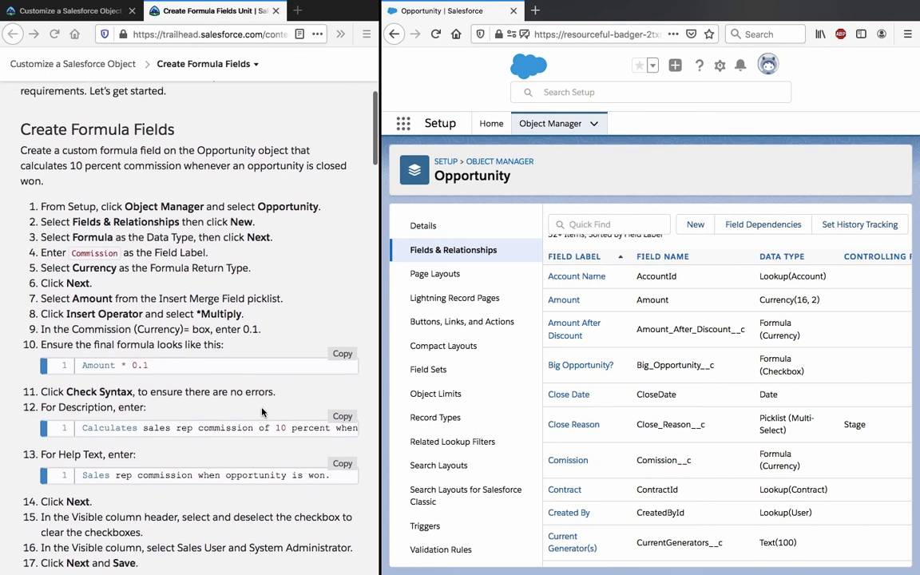
{"action": "scroll", "coordinate": [262, 412], "scroll_direction": "down", "scroll_amount": 1}
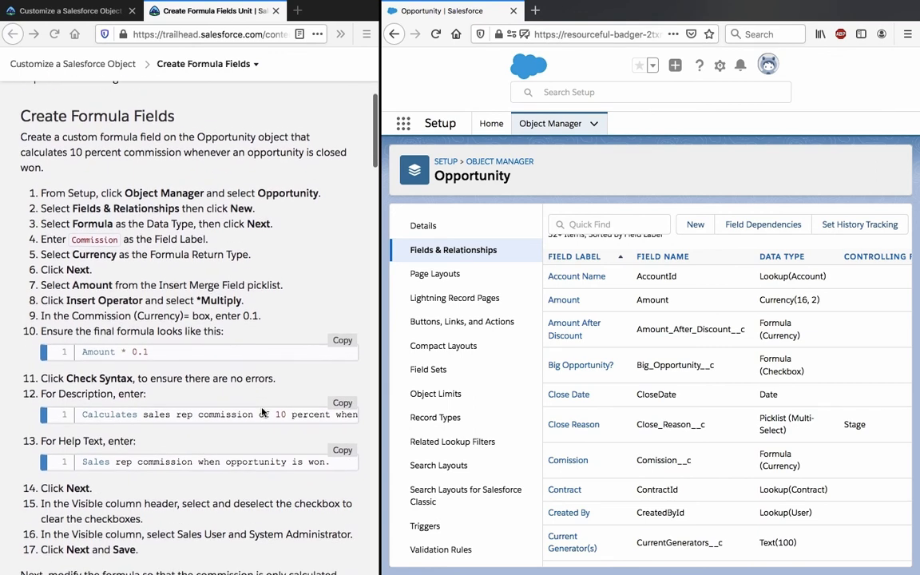
{"action": "scroll", "coordinate": [262, 412], "scroll_direction": "down", "scroll_amount": 4}
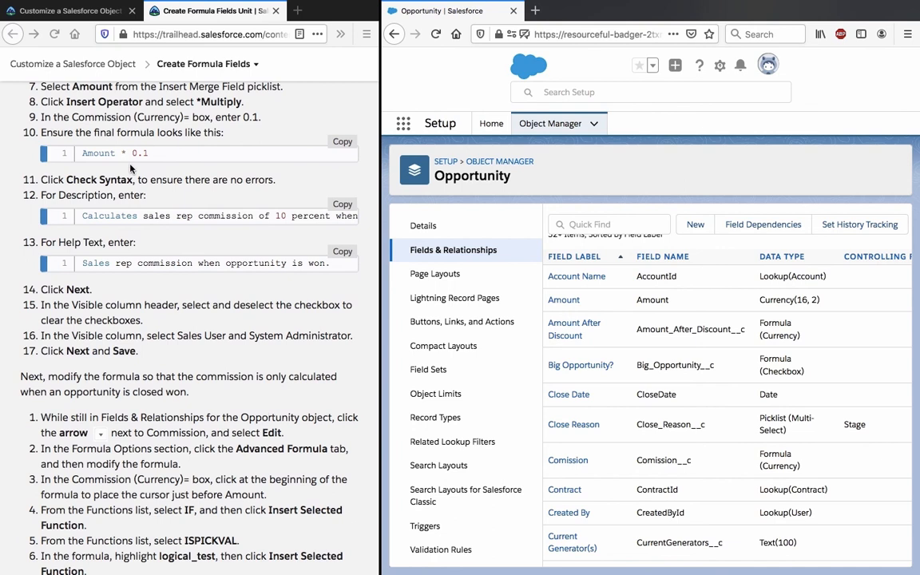
{"action": "scroll", "coordinate": [134, 154], "scroll_direction": "down", "scroll_amount": 4}
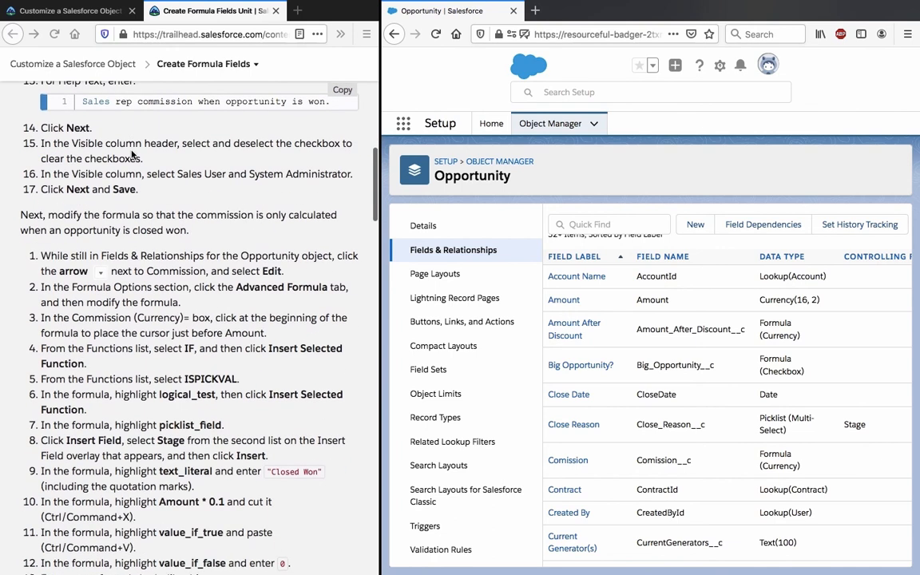
{"action": "scroll", "coordinate": [133, 154], "scroll_direction": "down", "scroll_amount": 3}
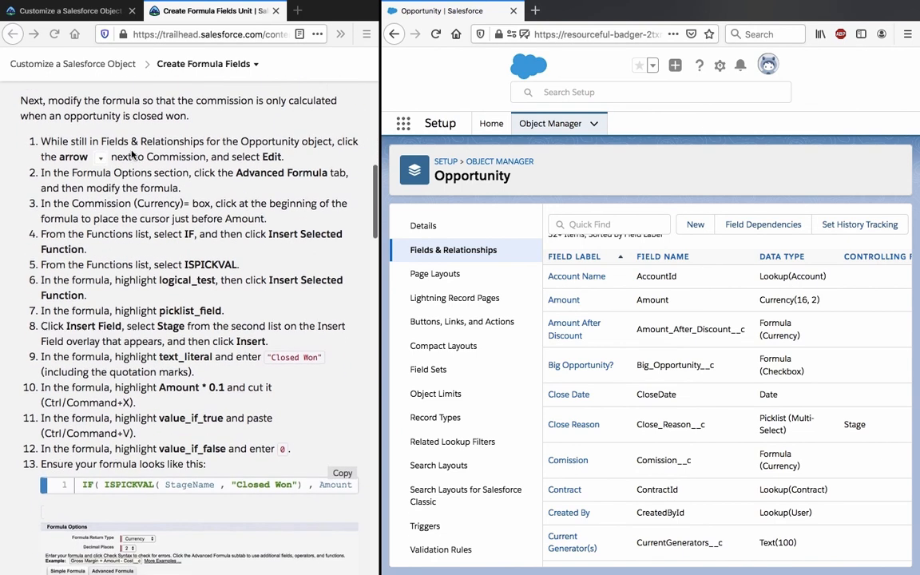
{"action": "scroll", "coordinate": [133, 155], "scroll_direction": "up", "scroll_amount": 4}
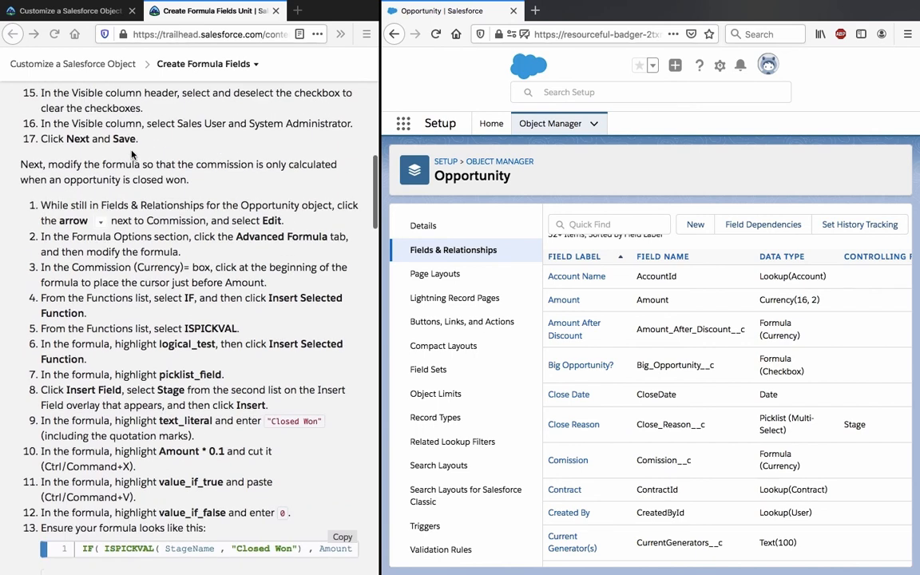
{"action": "scroll", "coordinate": [134, 155], "scroll_direction": "up", "scroll_amount": 3}
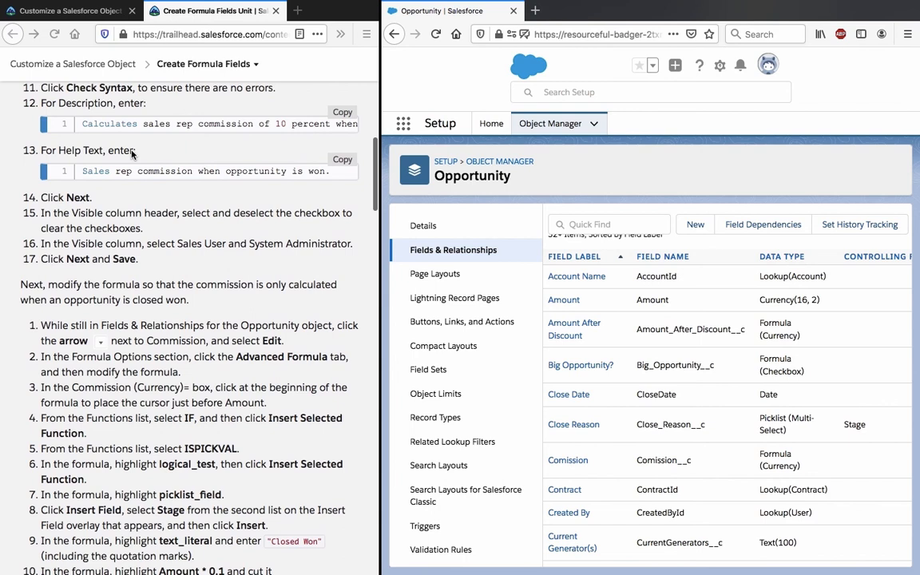
{"action": "scroll", "coordinate": [134, 154], "scroll_direction": "down", "scroll_amount": 2}
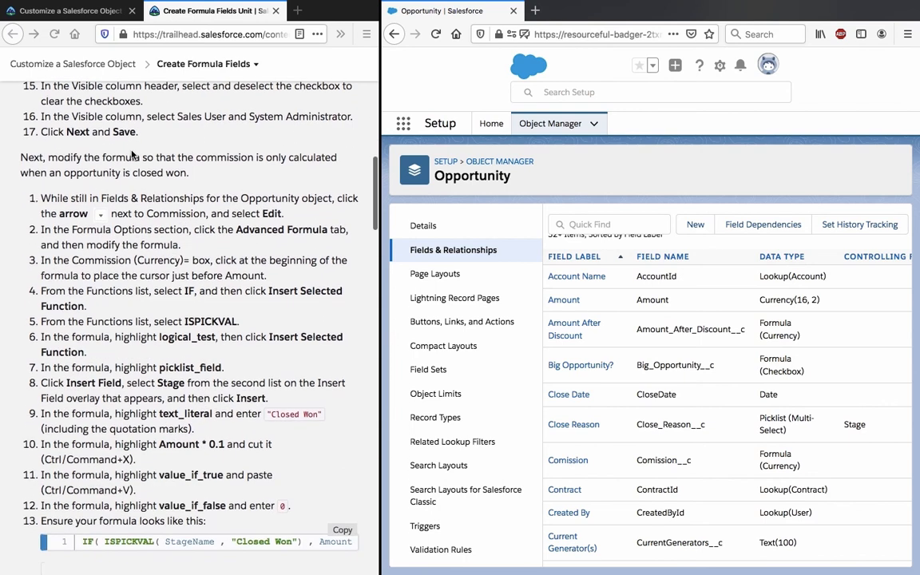
{"action": "scroll", "coordinate": [133, 155], "scroll_direction": "down", "scroll_amount": 3}
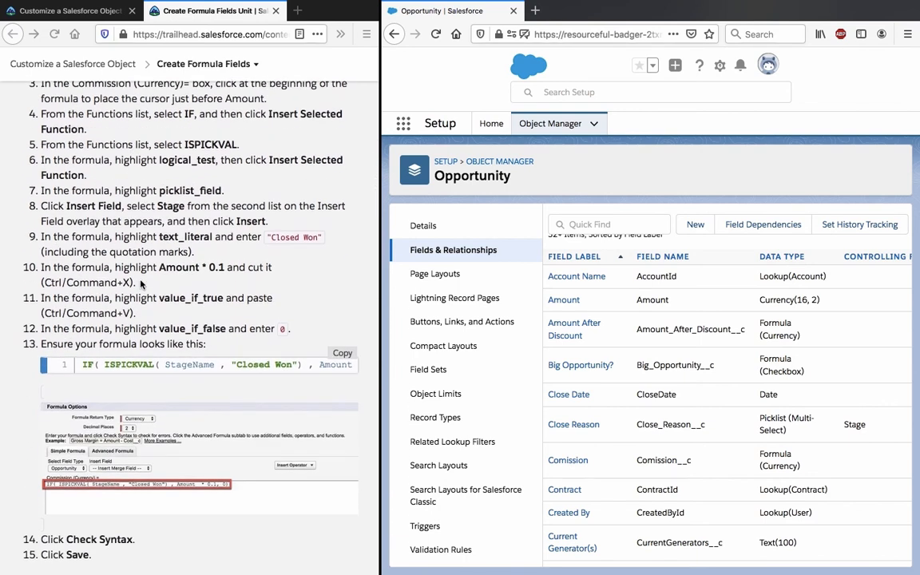
{"action": "scroll", "coordinate": [139, 284], "scroll_direction": "up", "scroll_amount": 4}
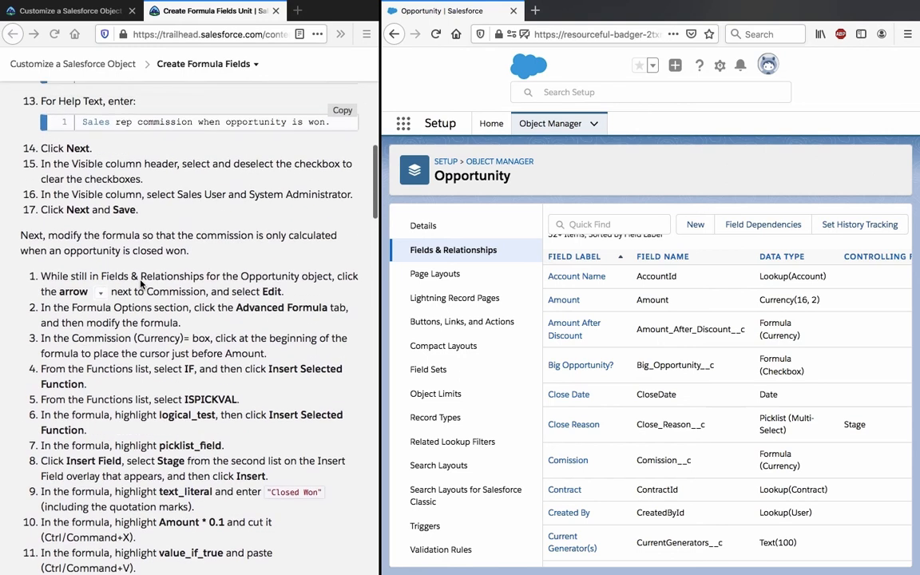
{"action": "scroll", "coordinate": [140, 284], "scroll_direction": "up", "scroll_amount": 6}
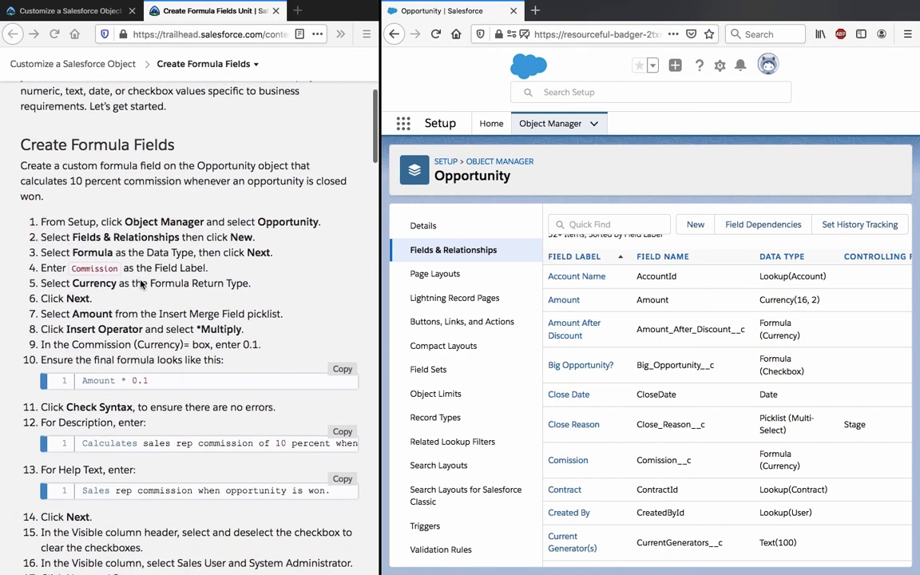
{"action": "scroll", "coordinate": [141, 284], "scroll_direction": "down", "scroll_amount": 3}
{"action": "scroll", "coordinate": [141, 283], "scroll_direction": "down", "scroll_amount": 7}
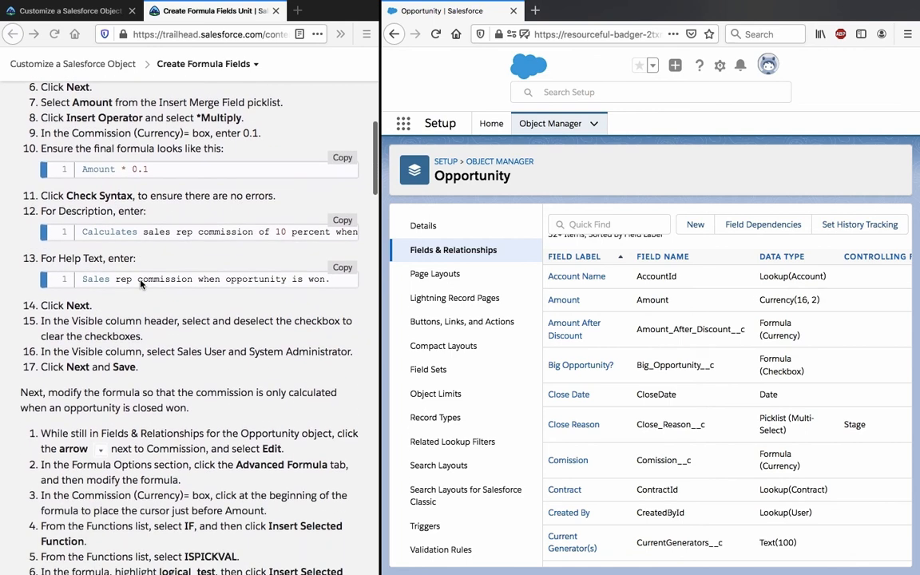
{"action": "scroll", "coordinate": [141, 283], "scroll_direction": "down", "scroll_amount": 1}
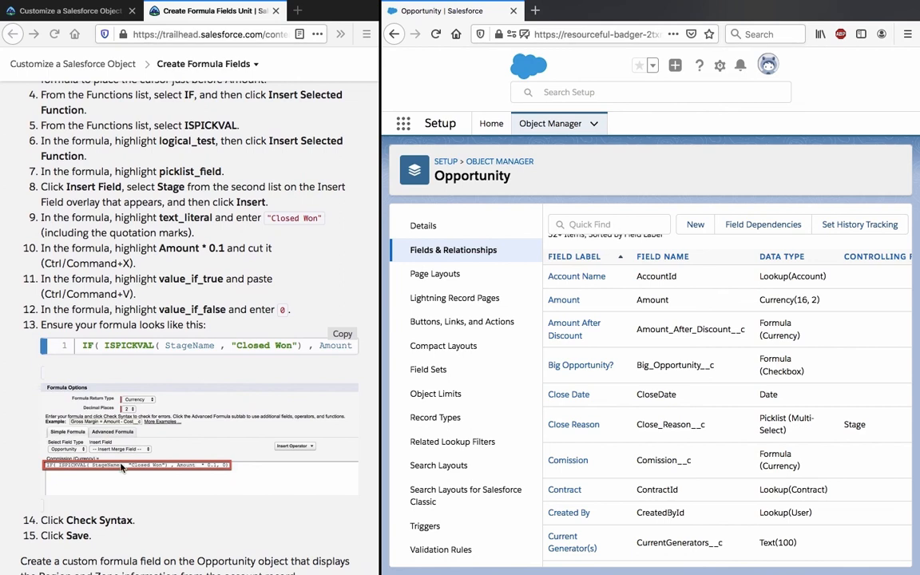
- Review the Trailhead instructions from the final Commission formula through the Region/Zone, Discount Percentage and Amount After Discount fields
{"action": "left_click", "coordinate": [250, 343]}
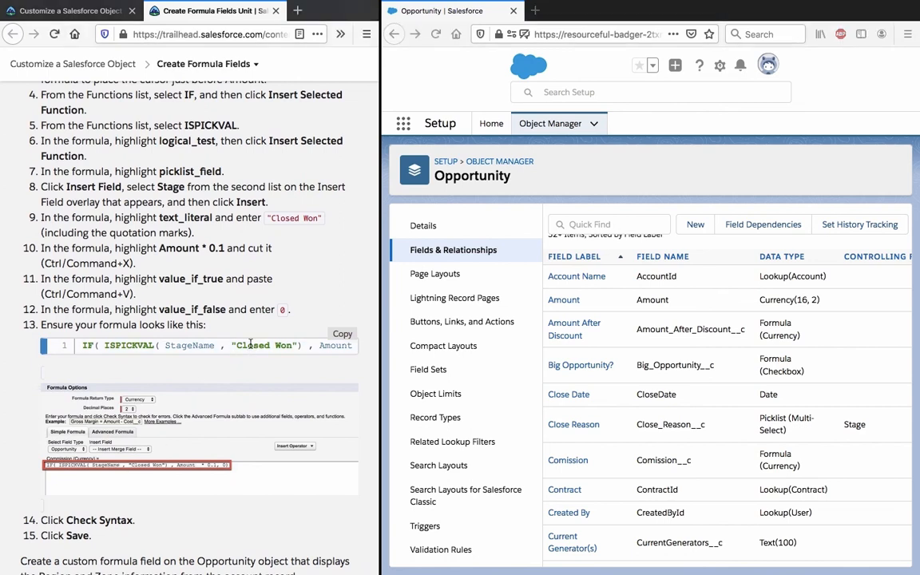
{"action": "scroll", "coordinate": [250, 345], "scroll_direction": "down", "scroll_amount": 8}
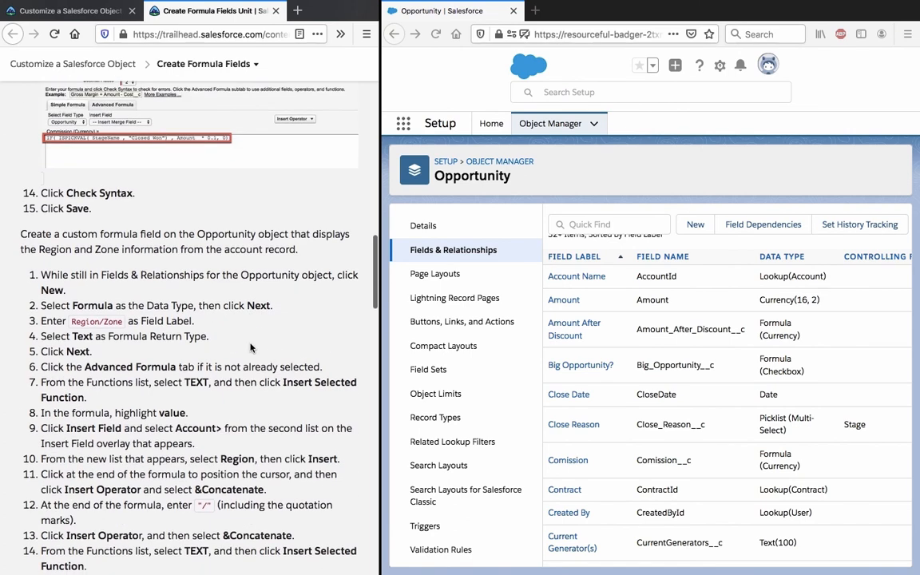
{"action": "scroll", "coordinate": [250, 347], "scroll_direction": "down", "scroll_amount": 6}
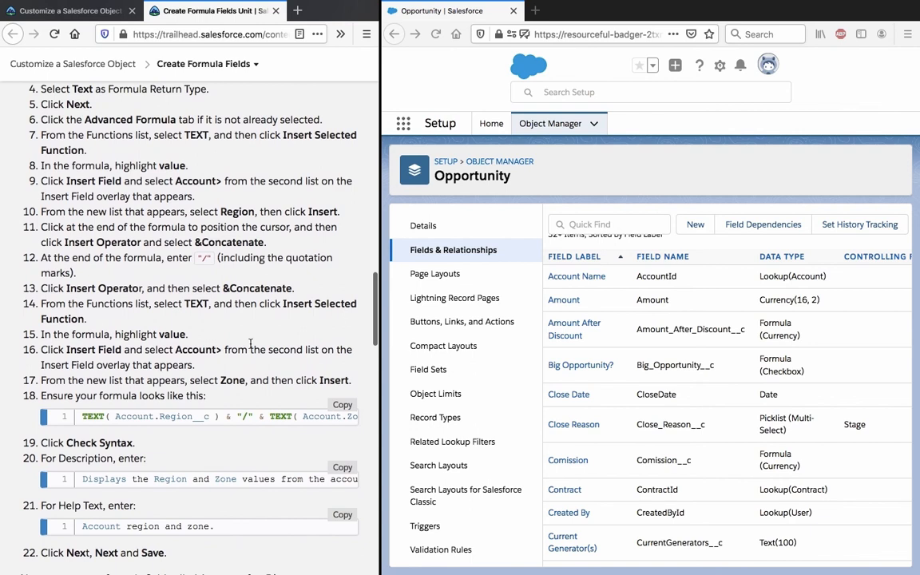
{"action": "scroll", "coordinate": [250, 345], "scroll_direction": "up", "scroll_amount": 5}
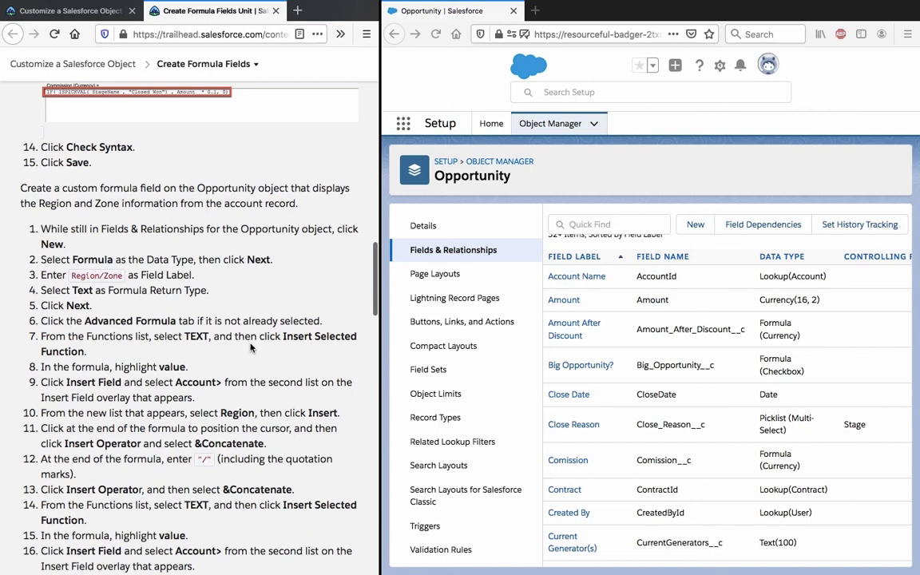
{"action": "scroll", "coordinate": [250, 347], "scroll_direction": "down", "scroll_amount": 5}
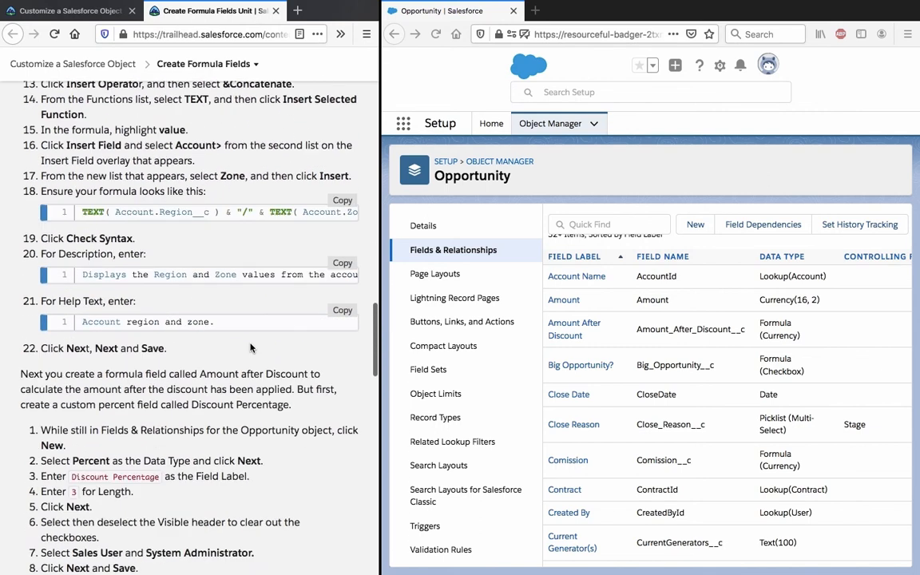
{"action": "scroll", "coordinate": [250, 348], "scroll_direction": "down", "scroll_amount": 2}
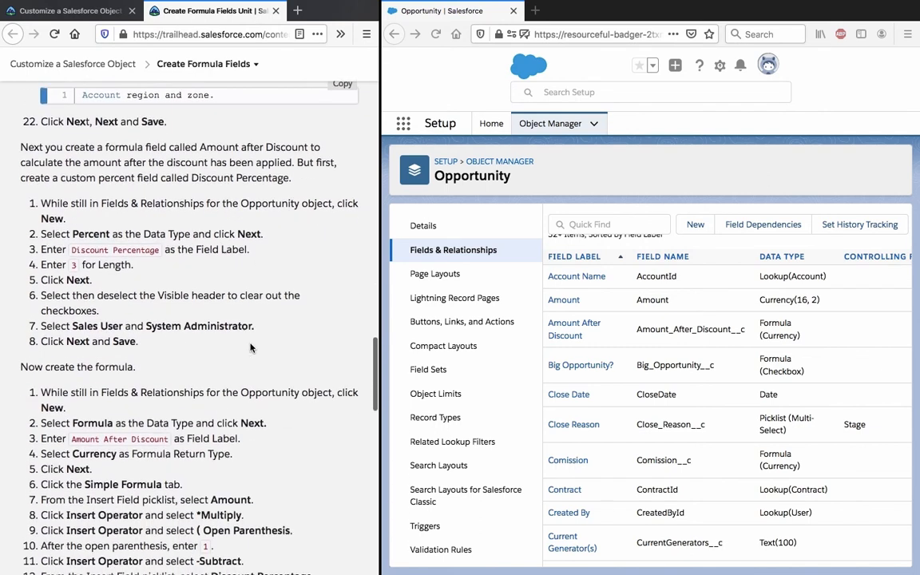
{"action": "scroll", "coordinate": [250, 345], "scroll_direction": "down", "scroll_amount": 2}
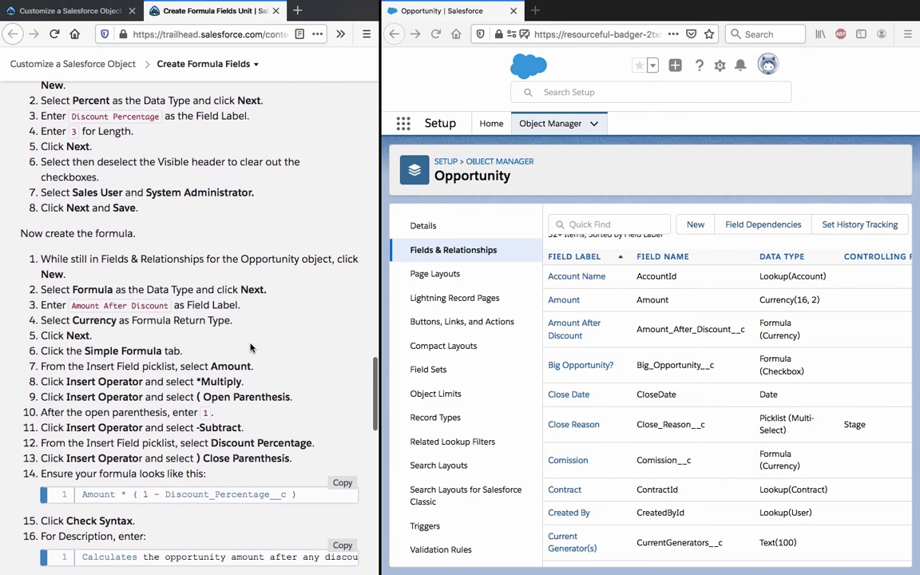
{"action": "scroll", "coordinate": [250, 348], "scroll_direction": "down", "scroll_amount": 3}
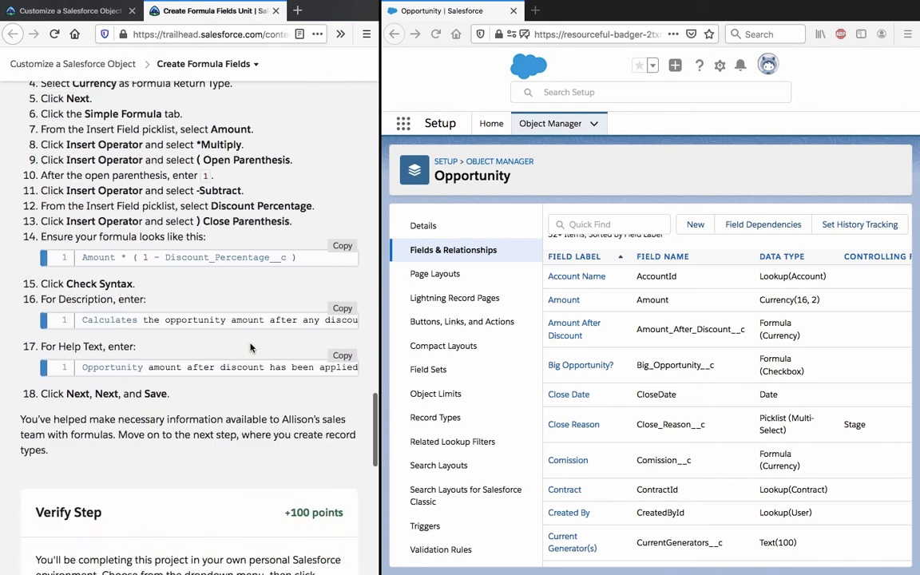
- Recheck the Commission formula instructions and reread the unit's introduction with the sales team's requirements for the formula fields
{"action": "scroll", "coordinate": [250, 345], "scroll_direction": "up", "scroll_amount": 3}
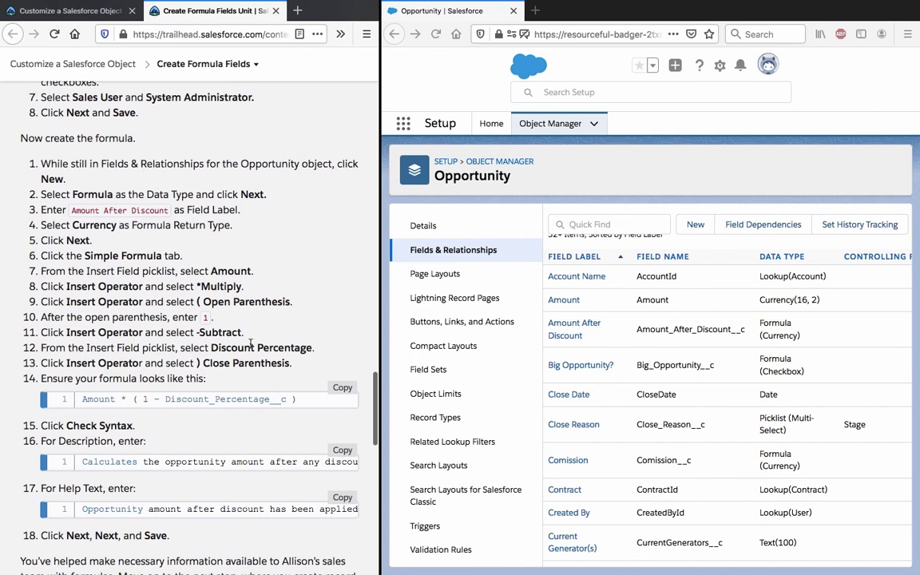
{"action": "scroll", "coordinate": [250, 343], "scroll_direction": "up", "scroll_amount": 10}
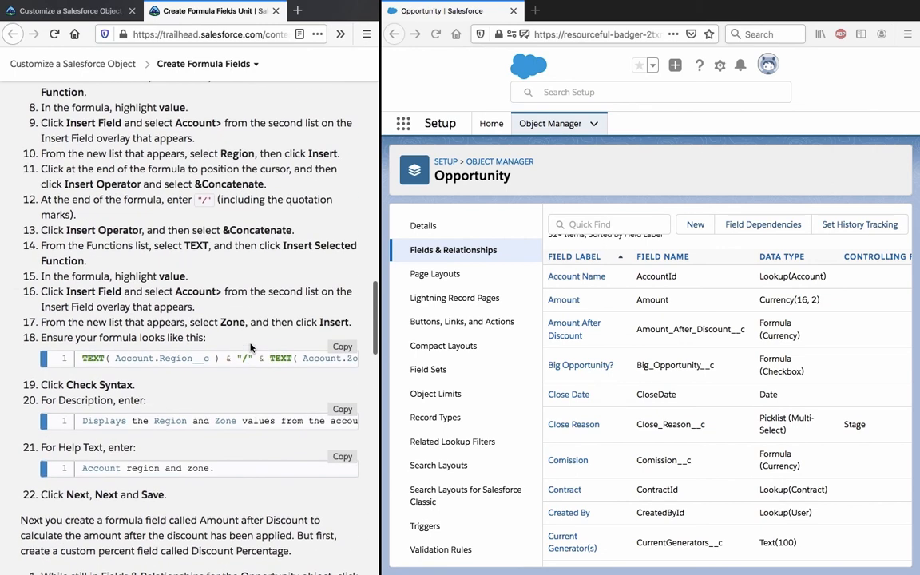
{"action": "scroll", "coordinate": [250, 343], "scroll_direction": "up", "scroll_amount": 12}
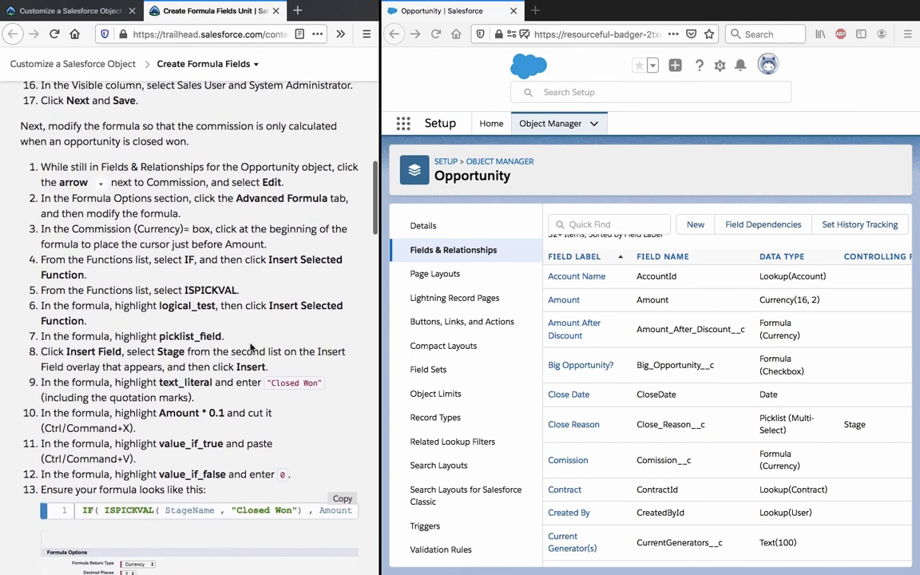
{"action": "scroll", "coordinate": [250, 343], "scroll_direction": "up", "scroll_amount": 5}
{"action": "scroll", "coordinate": [252, 346], "scroll_direction": "down", "scroll_amount": 2}
{"action": "scroll", "coordinate": [250, 346], "scroll_direction": "down", "scroll_amount": 9}
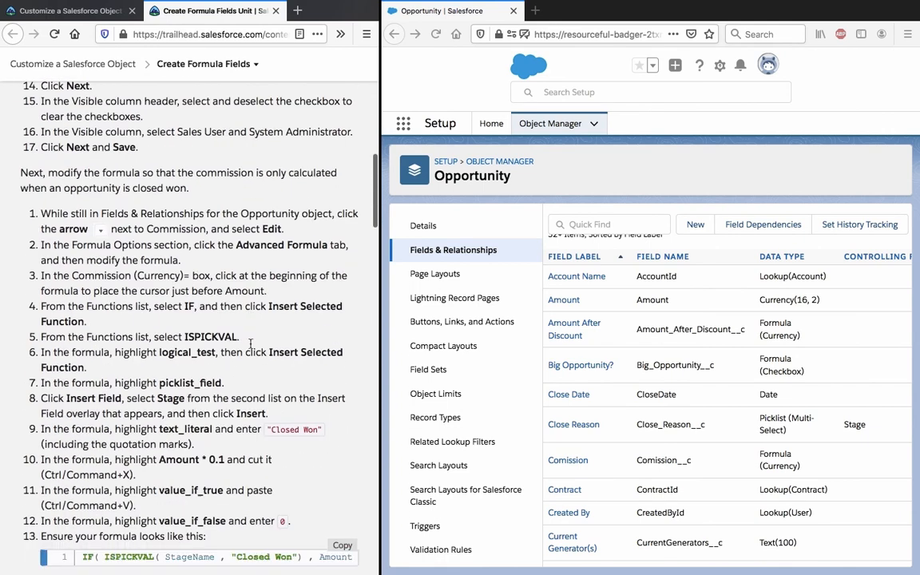
{"action": "scroll", "coordinate": [250, 348], "scroll_direction": "down", "scroll_amount": 5}
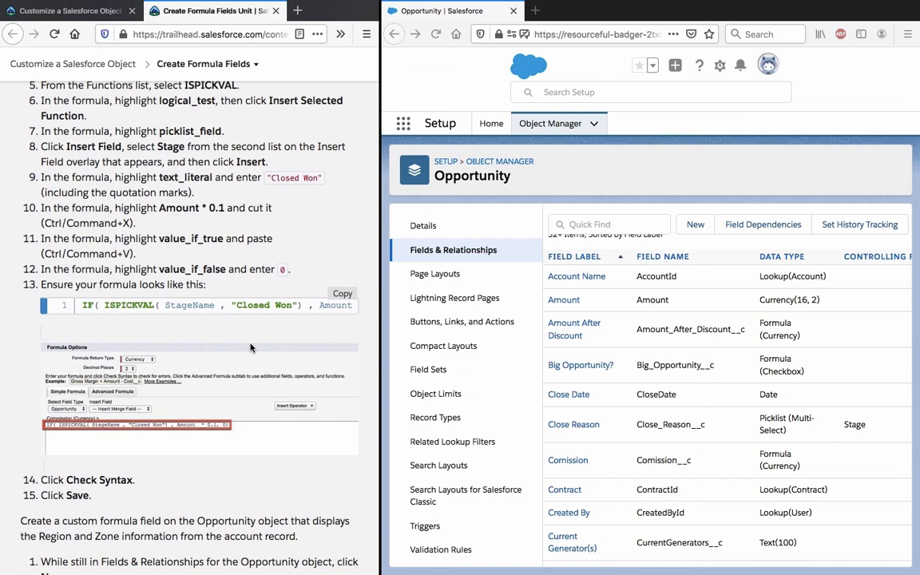
{"action": "scroll", "coordinate": [250, 347], "scroll_direction": "up", "scroll_amount": 8}
{"action": "scroll", "coordinate": [250, 347], "scroll_direction": "up", "scroll_amount": 4}
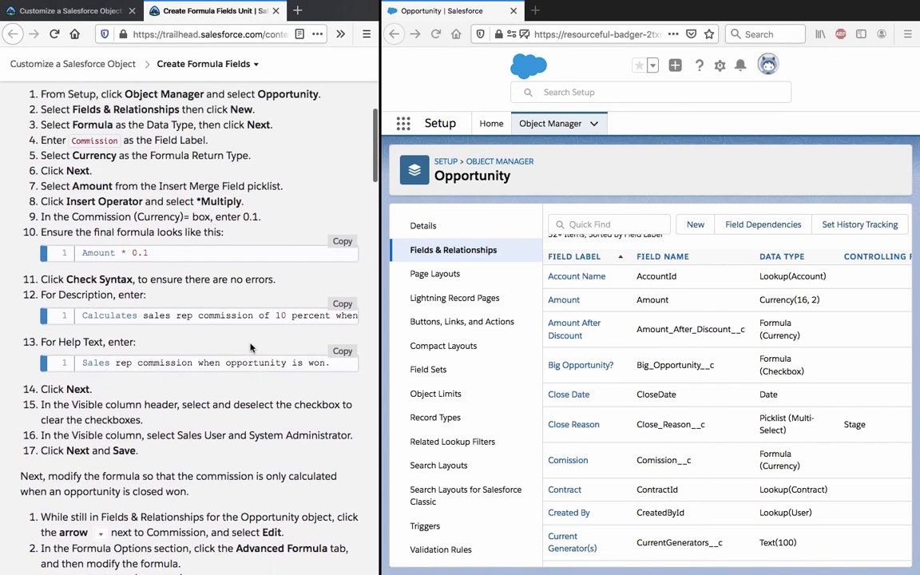
{"action": "scroll", "coordinate": [250, 348], "scroll_direction": "up", "scroll_amount": 4}
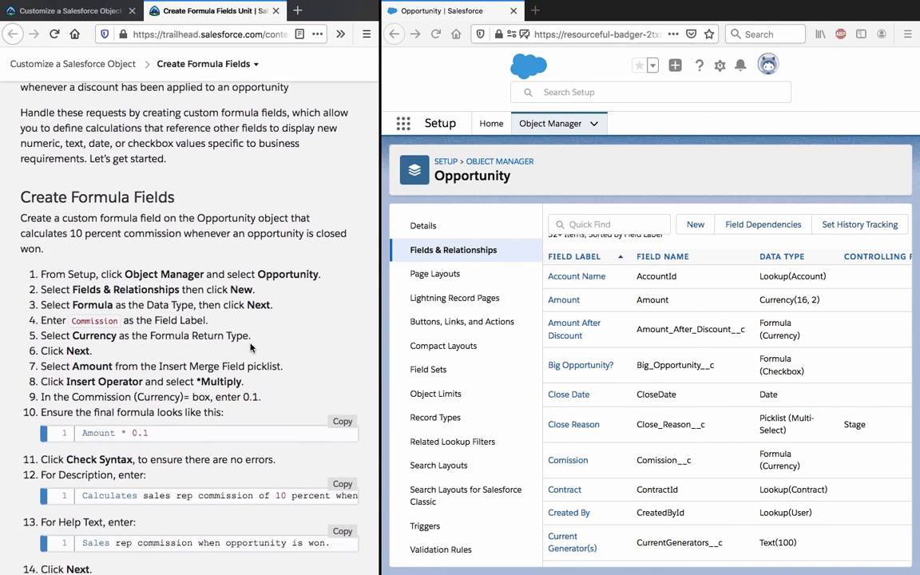
{"action": "scroll", "coordinate": [250, 347], "scroll_direction": "up", "scroll_amount": 3}
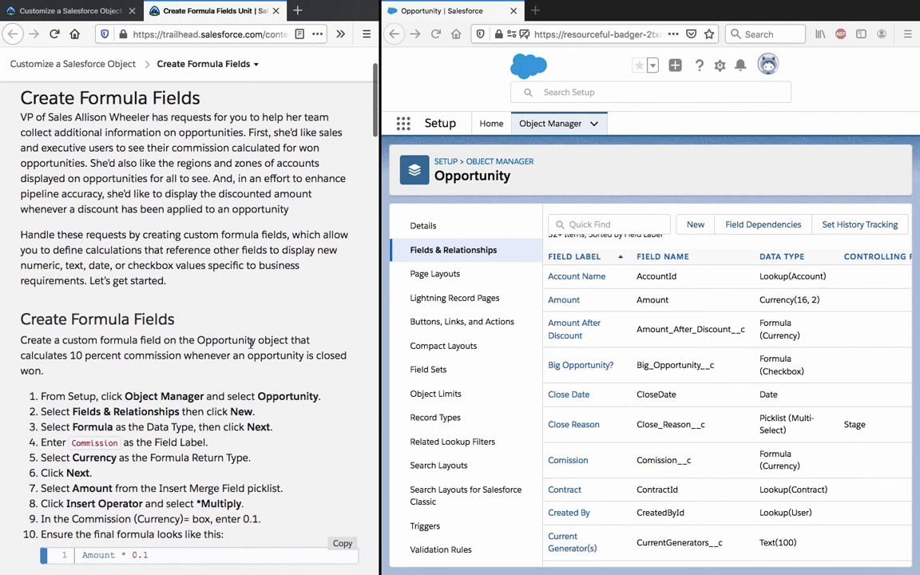
{"action": "scroll", "coordinate": [251, 343], "scroll_direction": "down", "scroll_amount": 1}
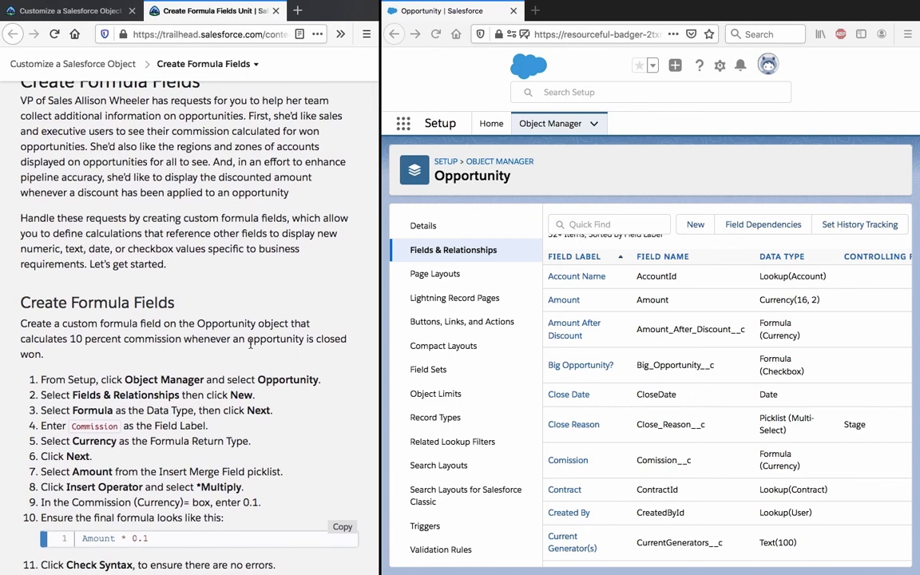
{"action": "scroll", "coordinate": [250, 346], "scroll_direction": "down", "scroll_amount": 1}
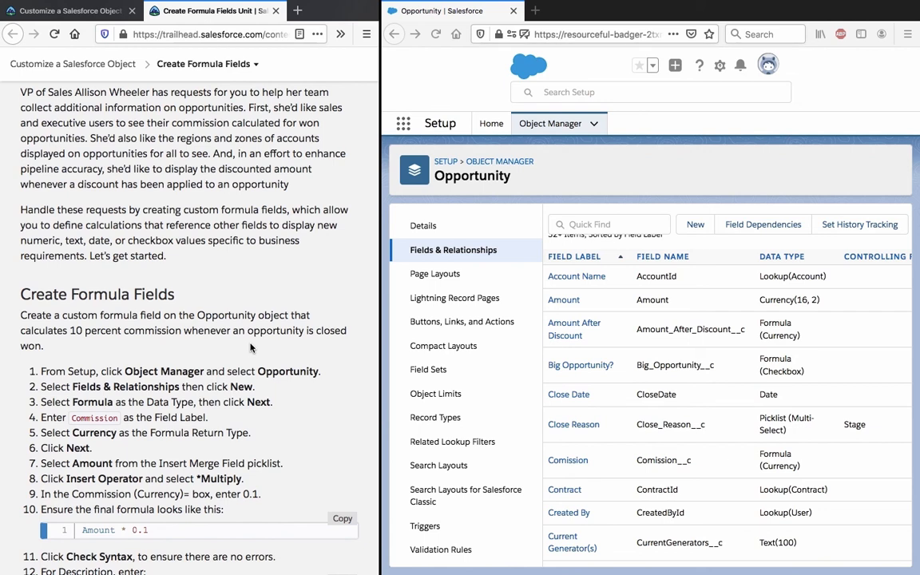
- Skim the remaining formula field instructions and submit the Trailhead unit's step for verification in My Trailhead Playground 1
{"action": "scroll", "coordinate": [250, 347], "scroll_direction": "down", "scroll_amount": 2}
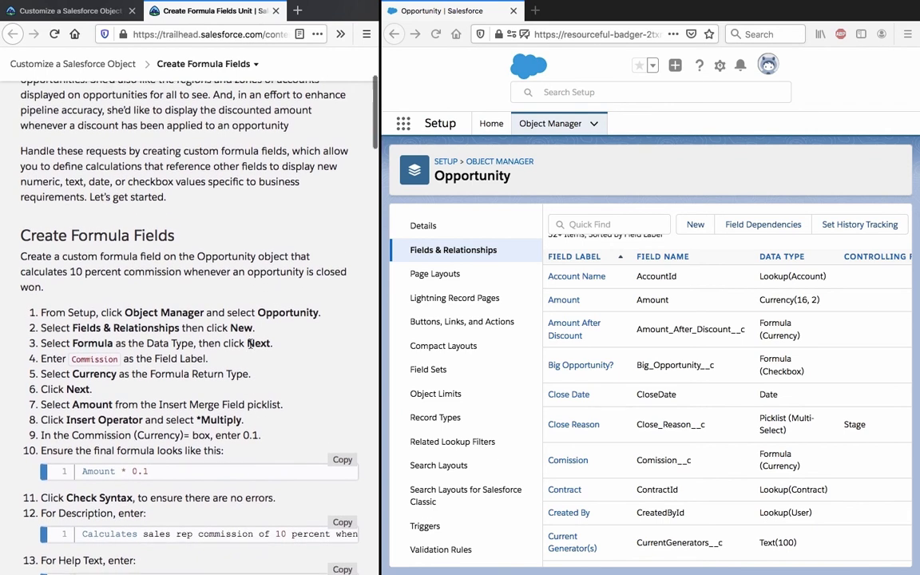
{"action": "scroll", "coordinate": [250, 346], "scroll_direction": "down", "scroll_amount": 6}
{"action": "scroll", "coordinate": [250, 348], "scroll_direction": "down", "scroll_amount": 20}
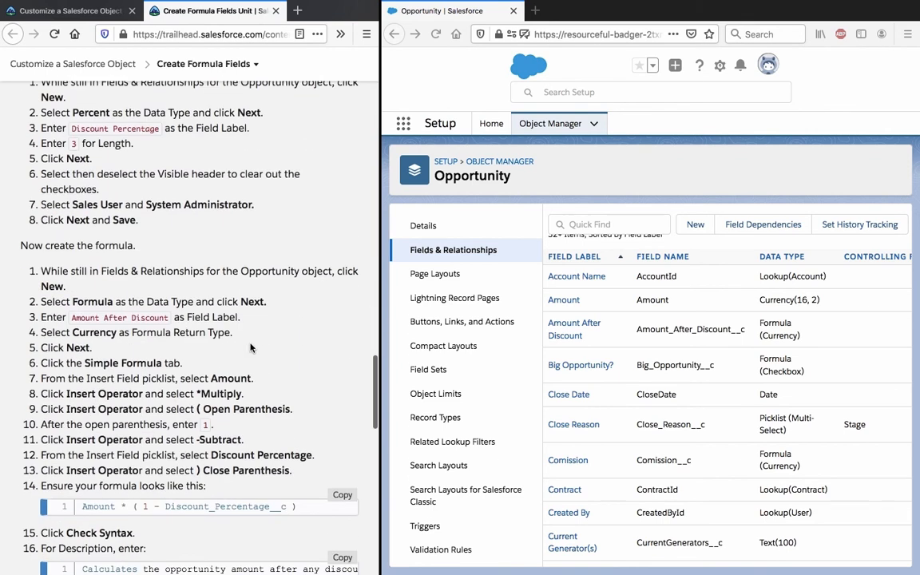
{"action": "scroll", "coordinate": [250, 348], "scroll_direction": "down", "scroll_amount": 10}
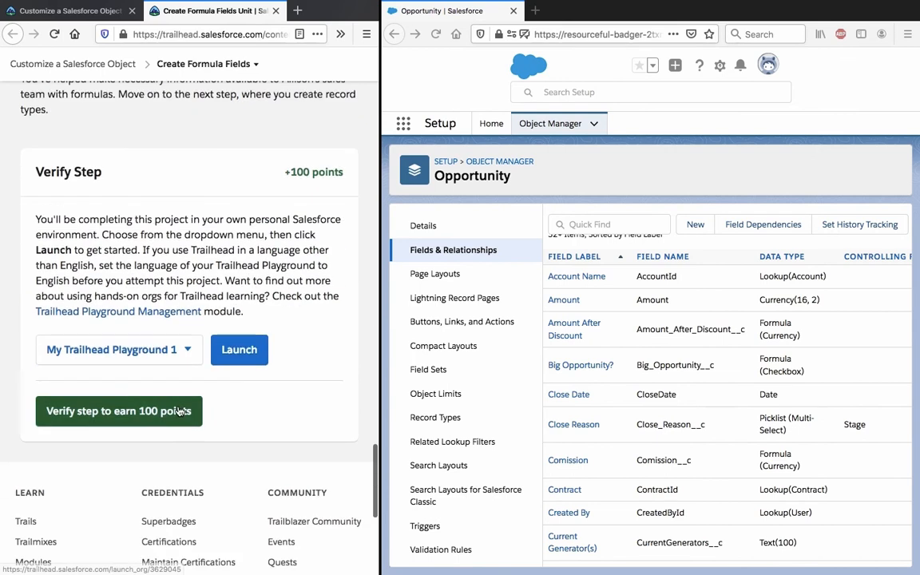
{"action": "left_click", "coordinate": [178, 412]}
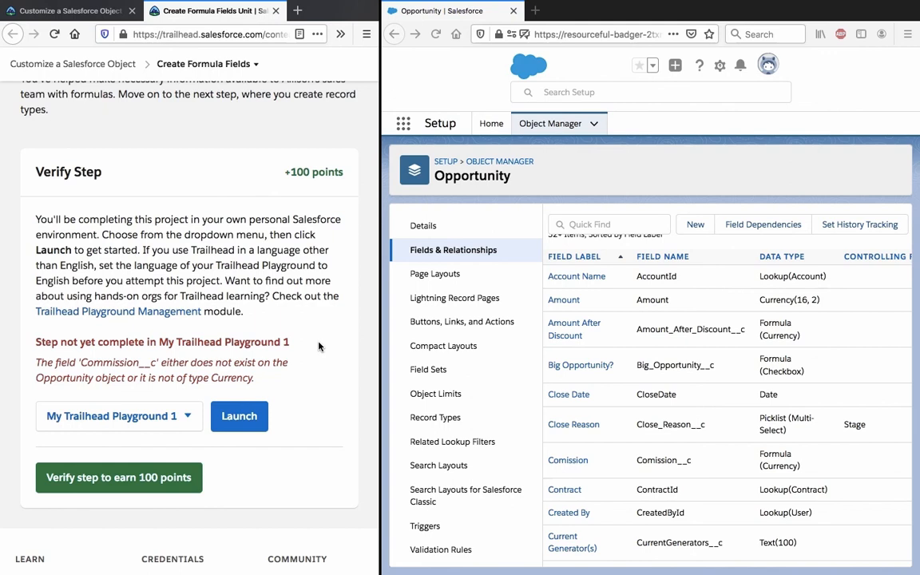
- Open the Comission custom field on the Opportunity object for editing and correct its field label to Commission
{"action": "scroll", "coordinate": [633, 360], "scroll_direction": "down", "scroll_amount": 1}
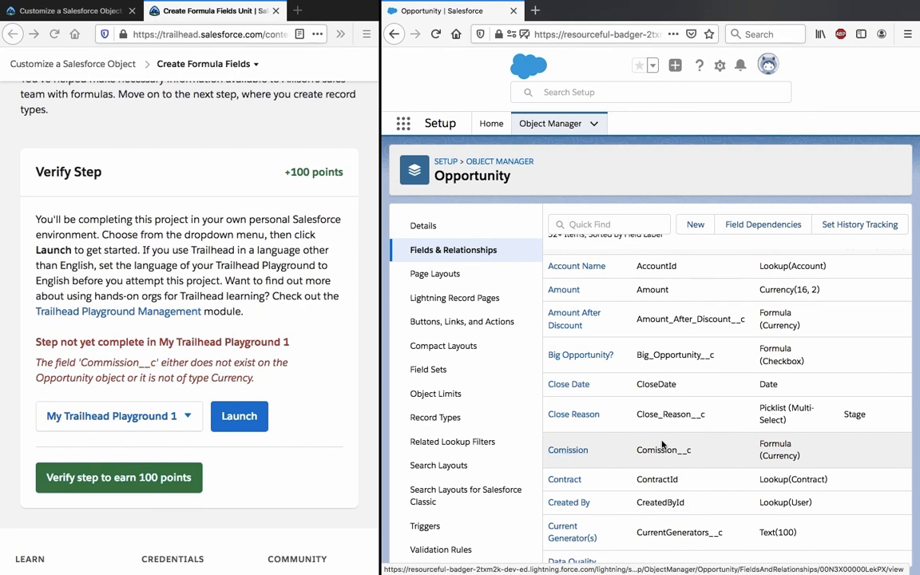
{"action": "left_click", "coordinate": [568, 452]}
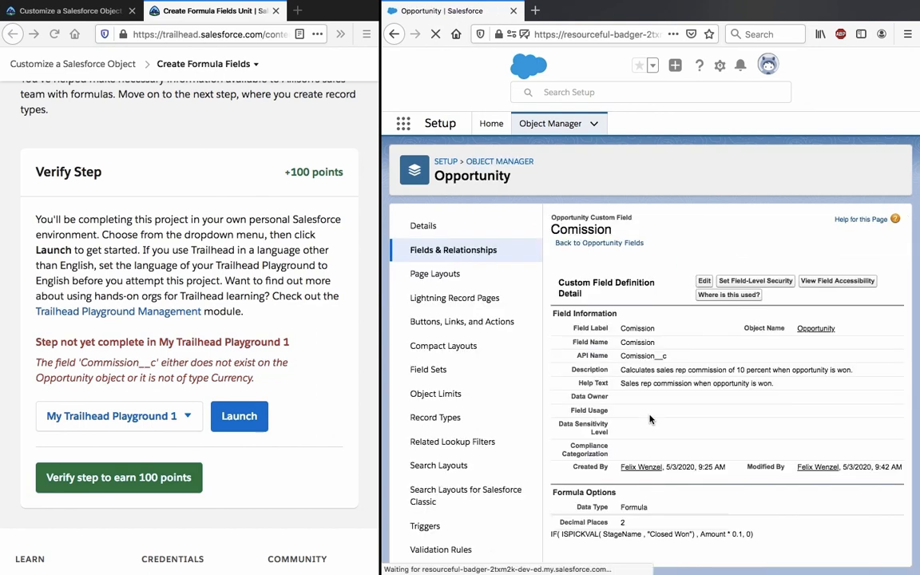
{"action": "left_click", "coordinate": [701, 282]}
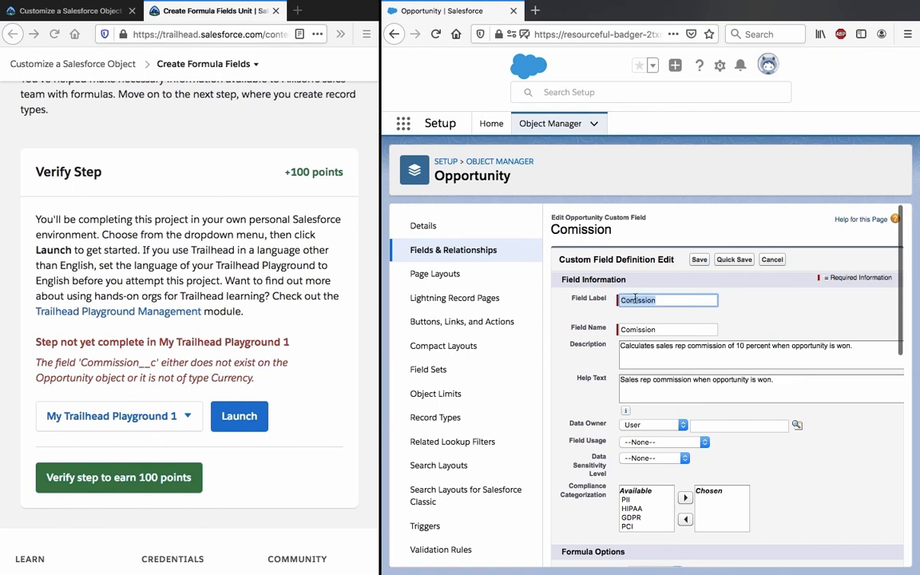
{"action": "left_click", "coordinate": [636, 299]}
{"action": "key", "text": "Left"}
{"action": "type", "text": "m"}
- Accept the label change notice, correct the field name to Commission and save the field, confirming the change
{"action": "left_click", "coordinate": [631, 331]}
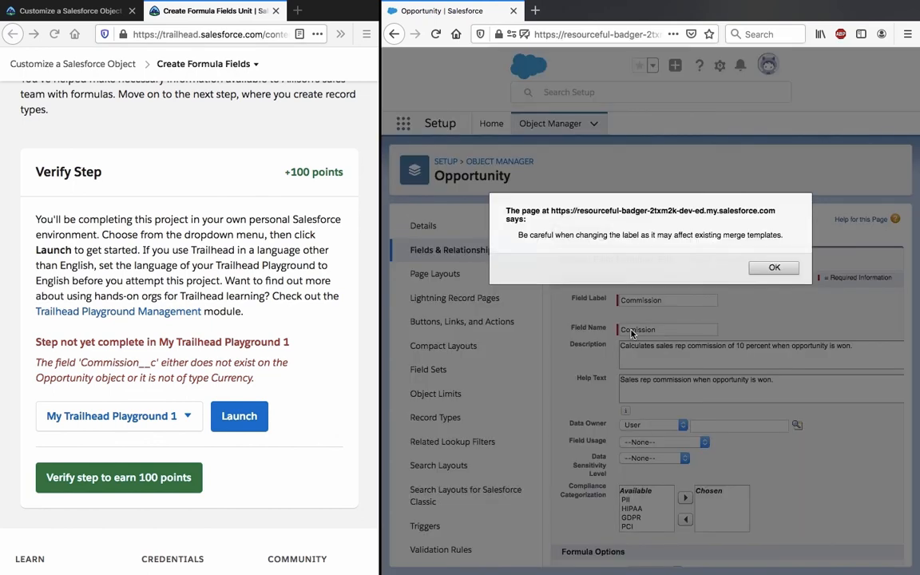
{"action": "left_click", "coordinate": [765, 268]}
{"action": "type", "text": "m"}
{"action": "left_click", "coordinate": [703, 260]}
{"action": "left_click", "coordinate": [755, 277]}
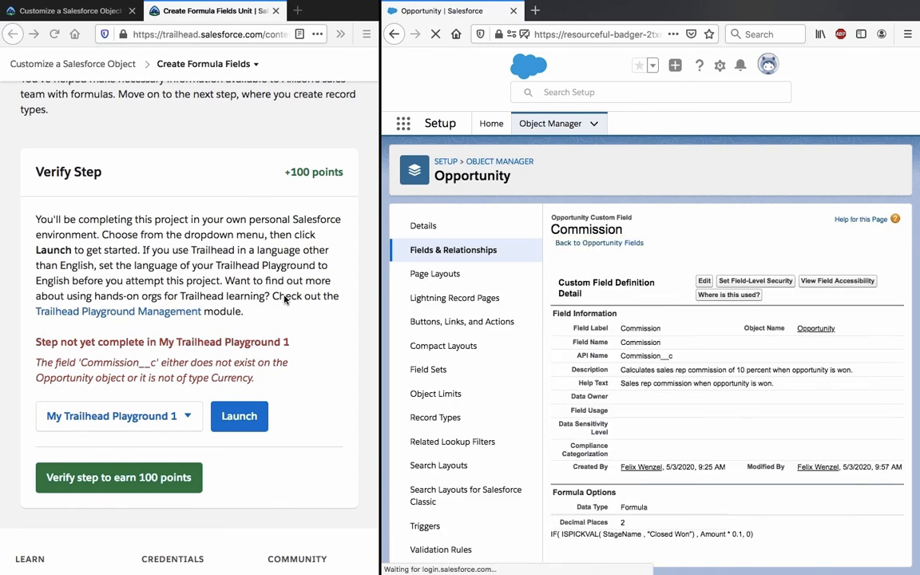
- Resubmit the Create Formula Fields step for verification with the corrected Commission field
{"action": "left_click", "coordinate": [150, 477]}
{"action": "left_click", "coordinate": [149, 477]}
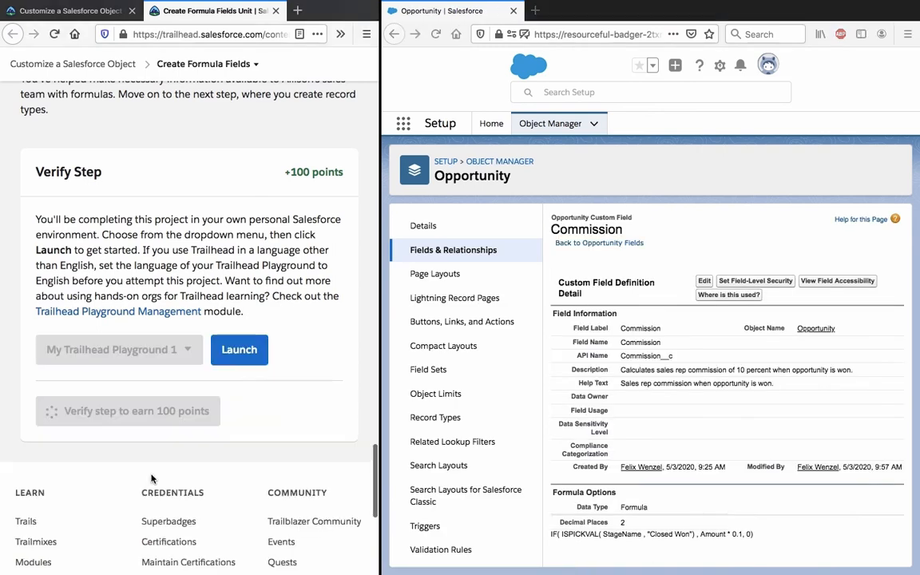